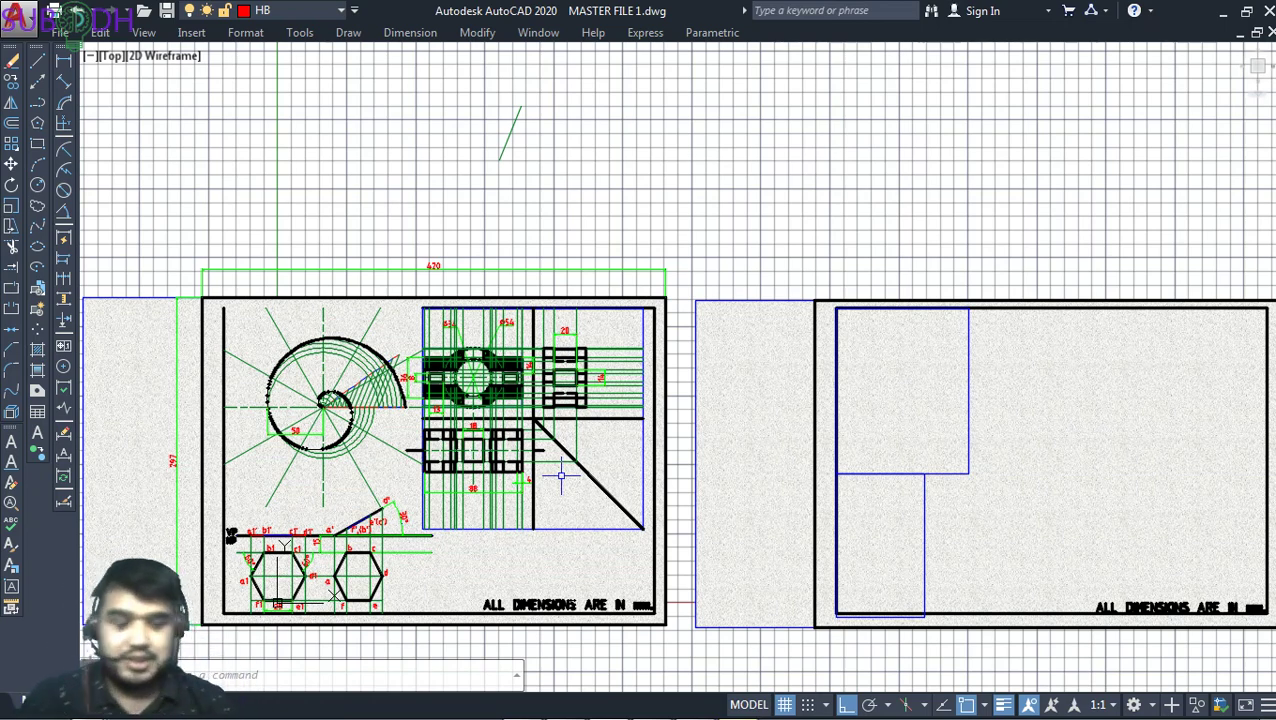
Zoom to a window around the second, still empty drawing sheet
type("z")
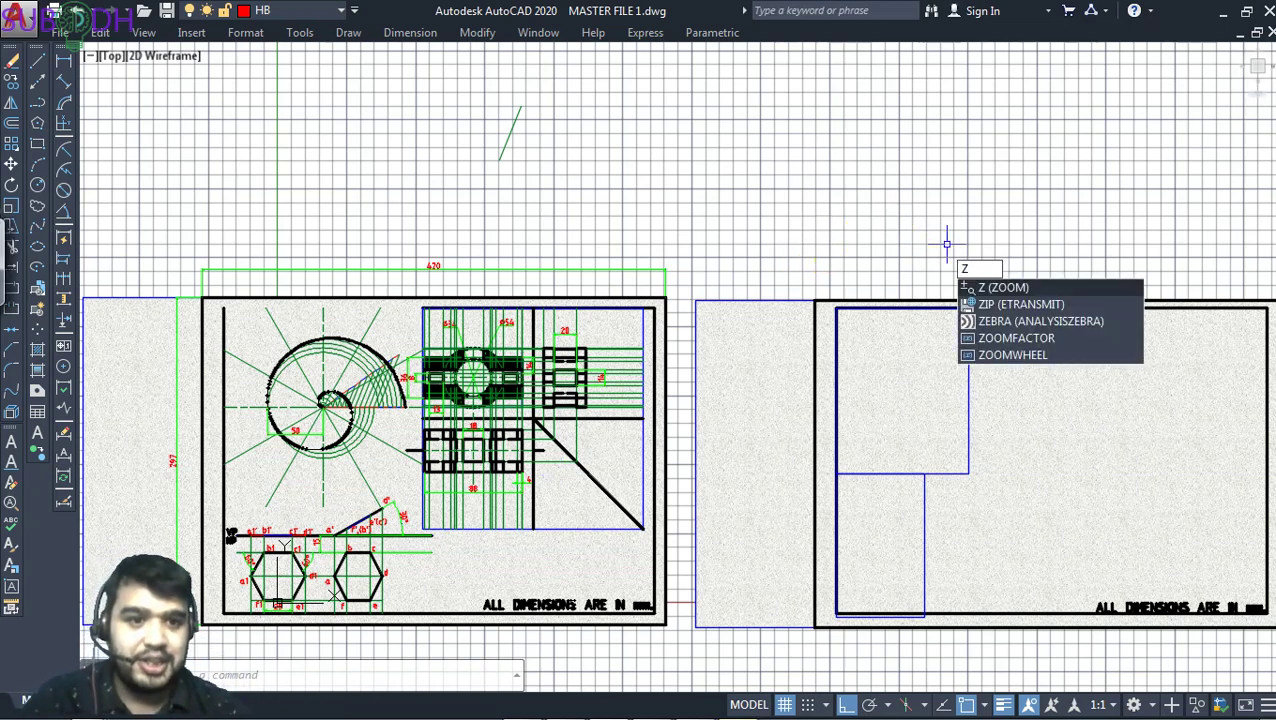
key("Return")
left_click(756, 252)
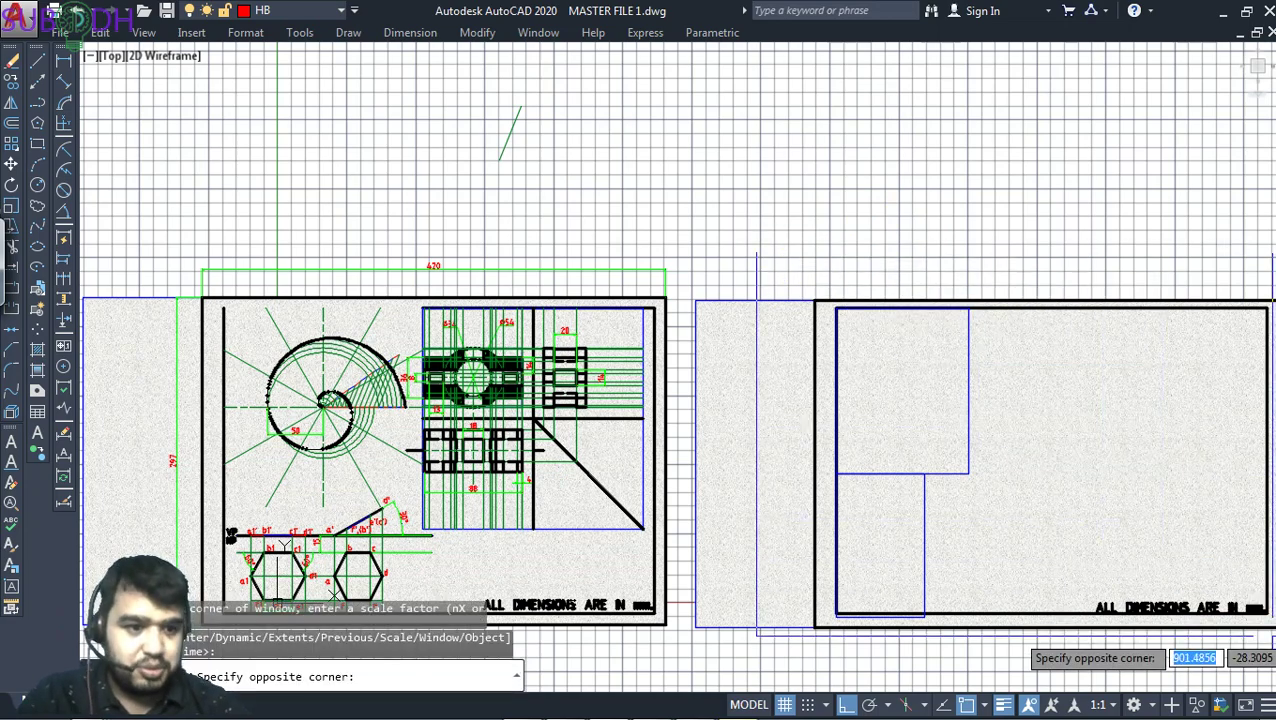
left_click(1271, 634)
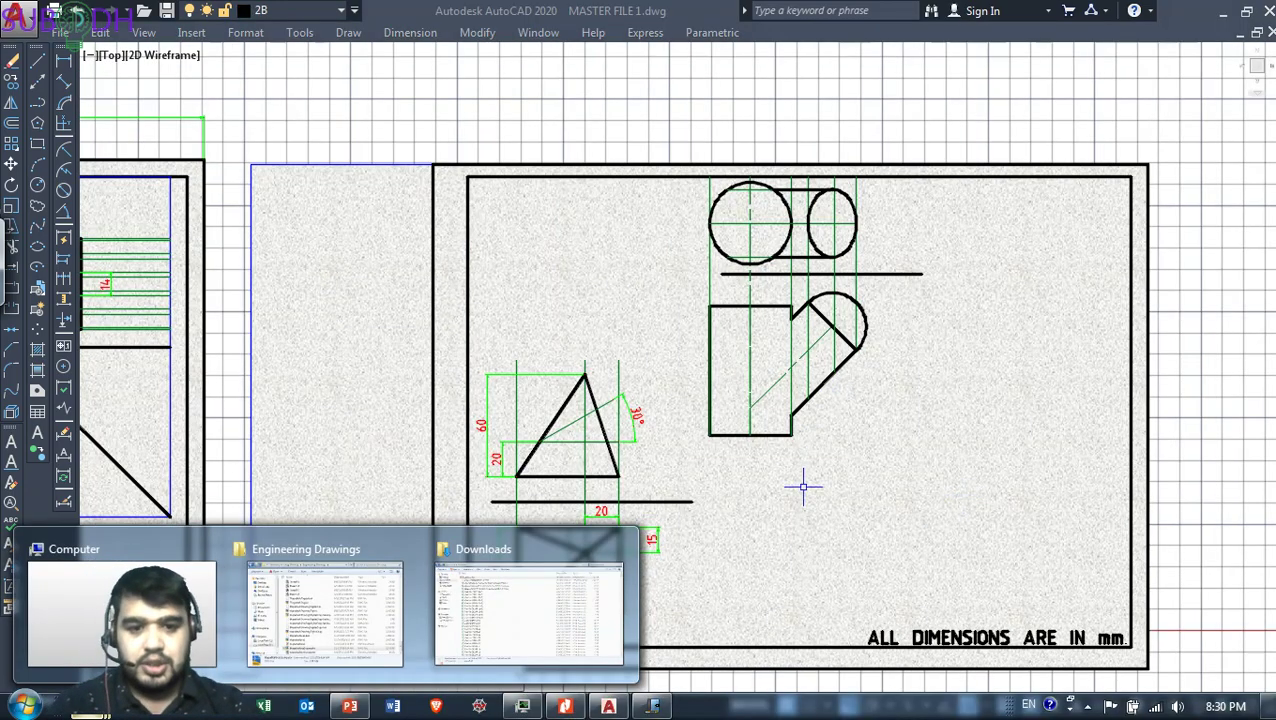
left_click(803, 487)
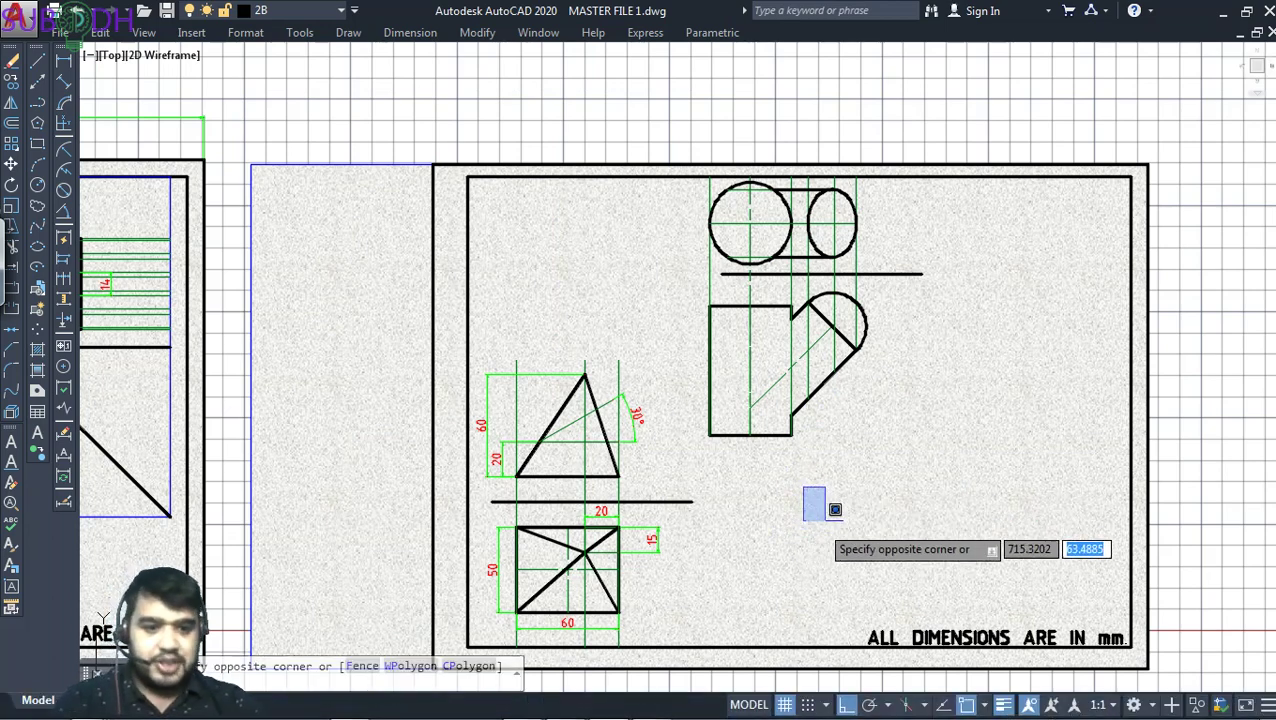
key("Escape")
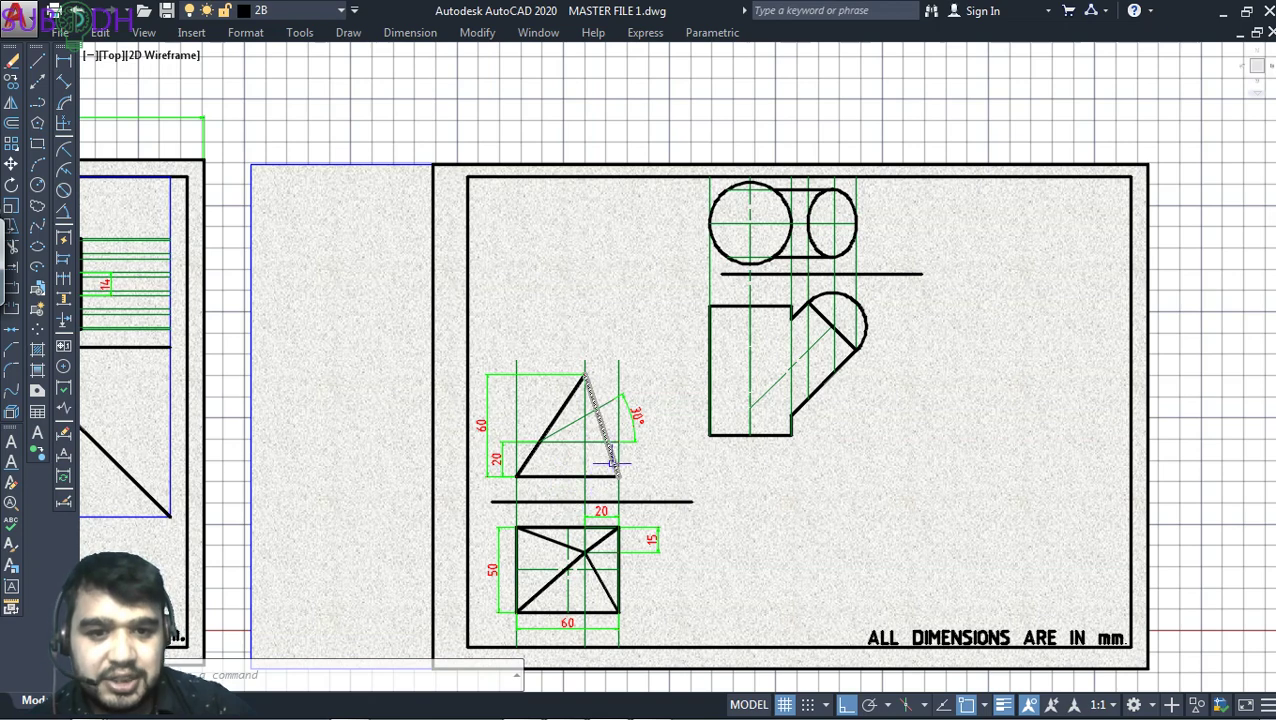
mouse_move(612, 440)
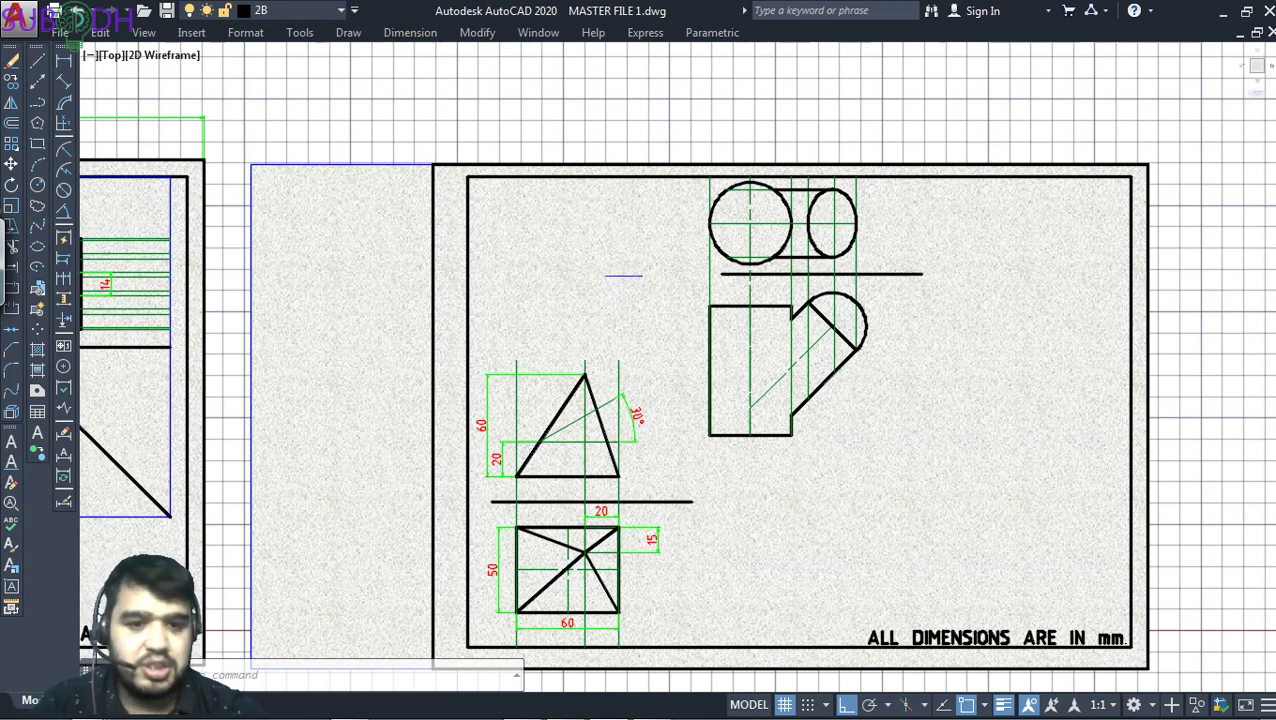
Add an aligned dimension for the full height of the vertical cylinder's front view, placed outside its outer edge
type("dal")
key("Return")
left_click(709, 306)
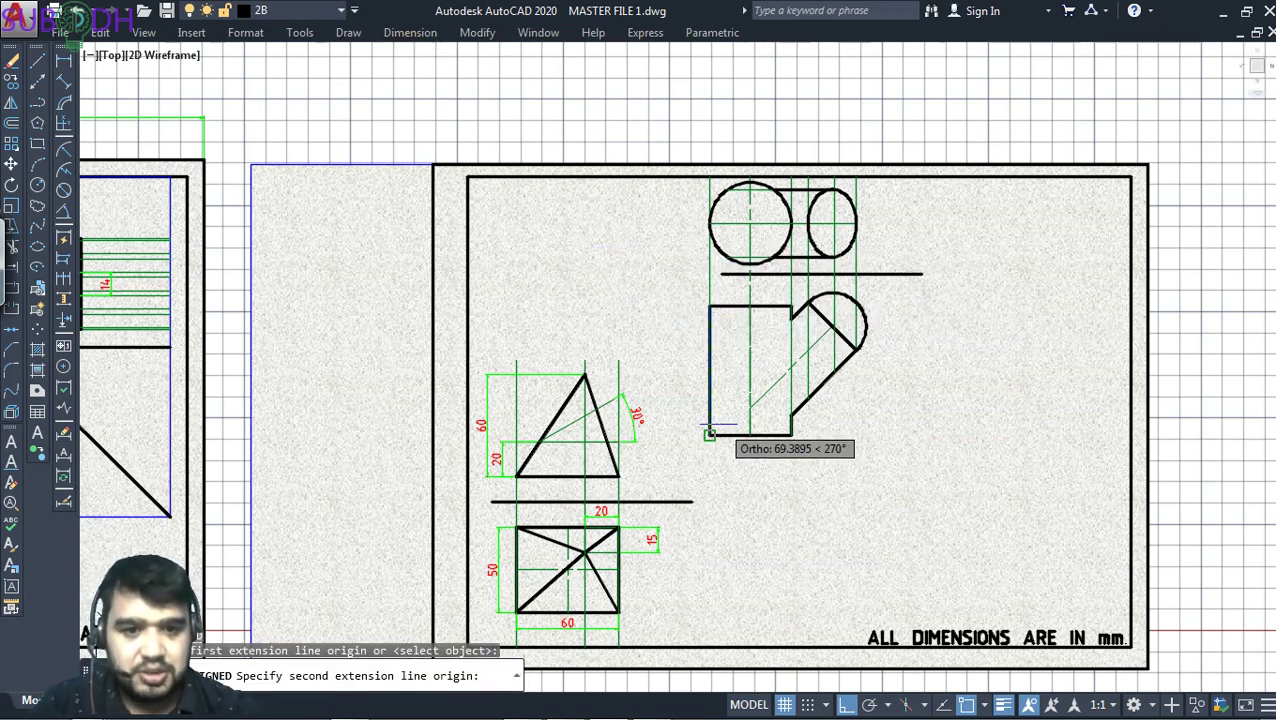
left_click(709, 434)
left_click(690, 400)
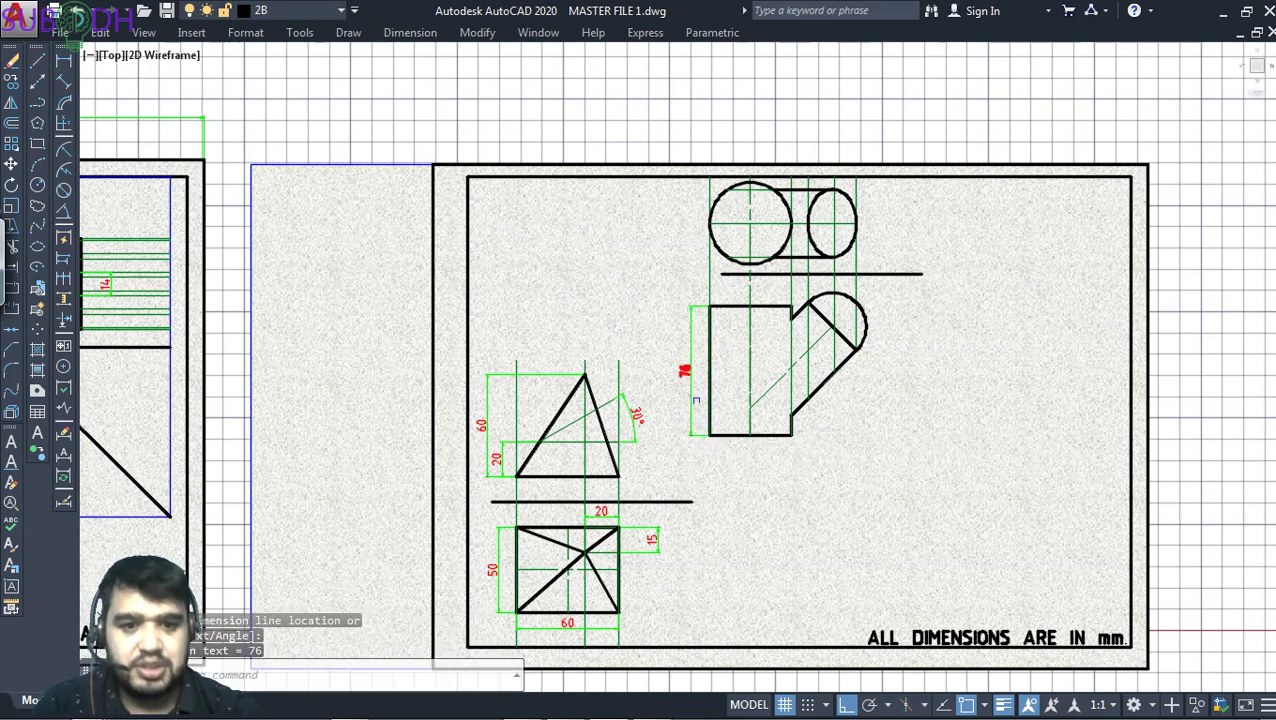
Move the new cylinder height dimension to the 2H layer
left_click(684, 371)
left_click(300, 10)
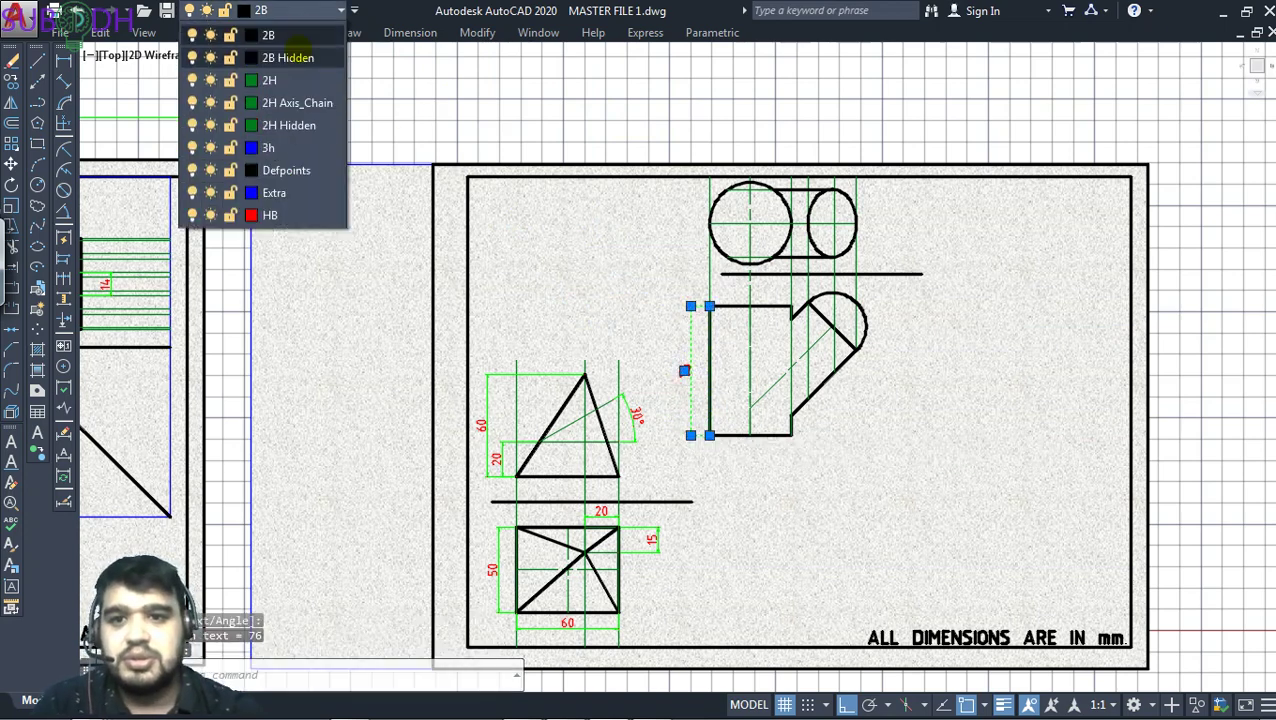
left_click(270, 100)
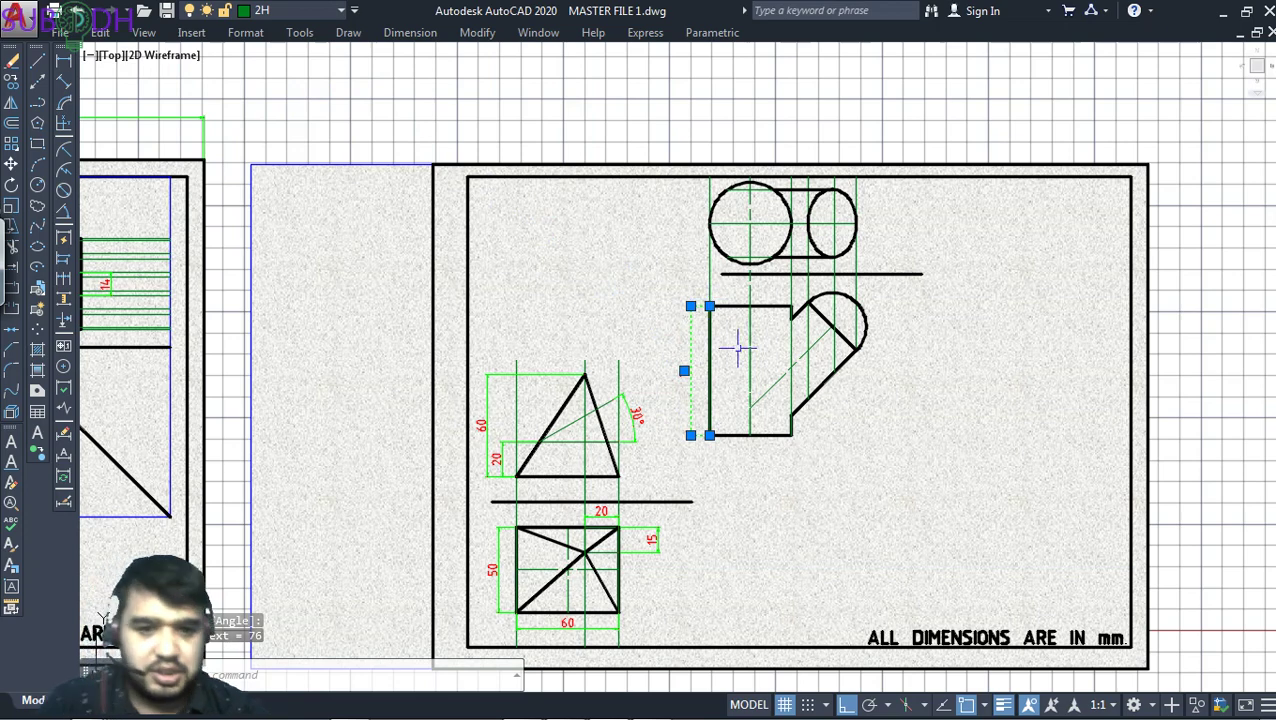
key("Escape")
key("Return")
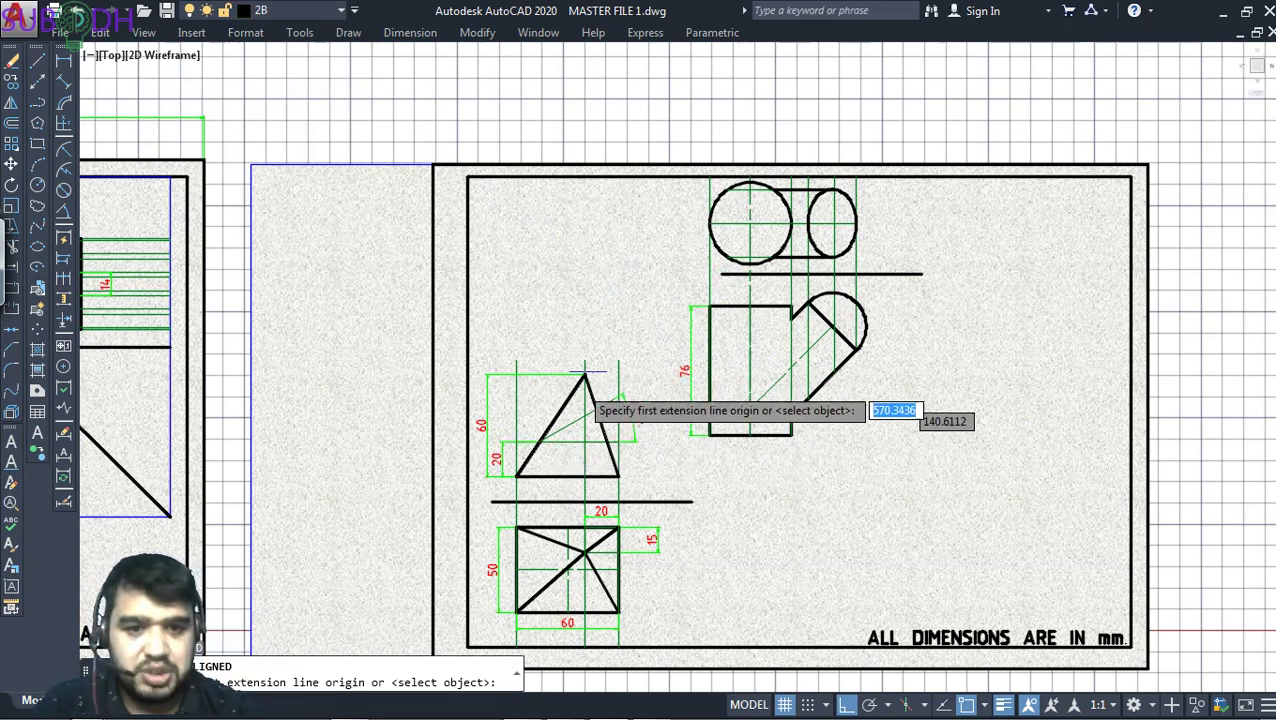
key("Escape")
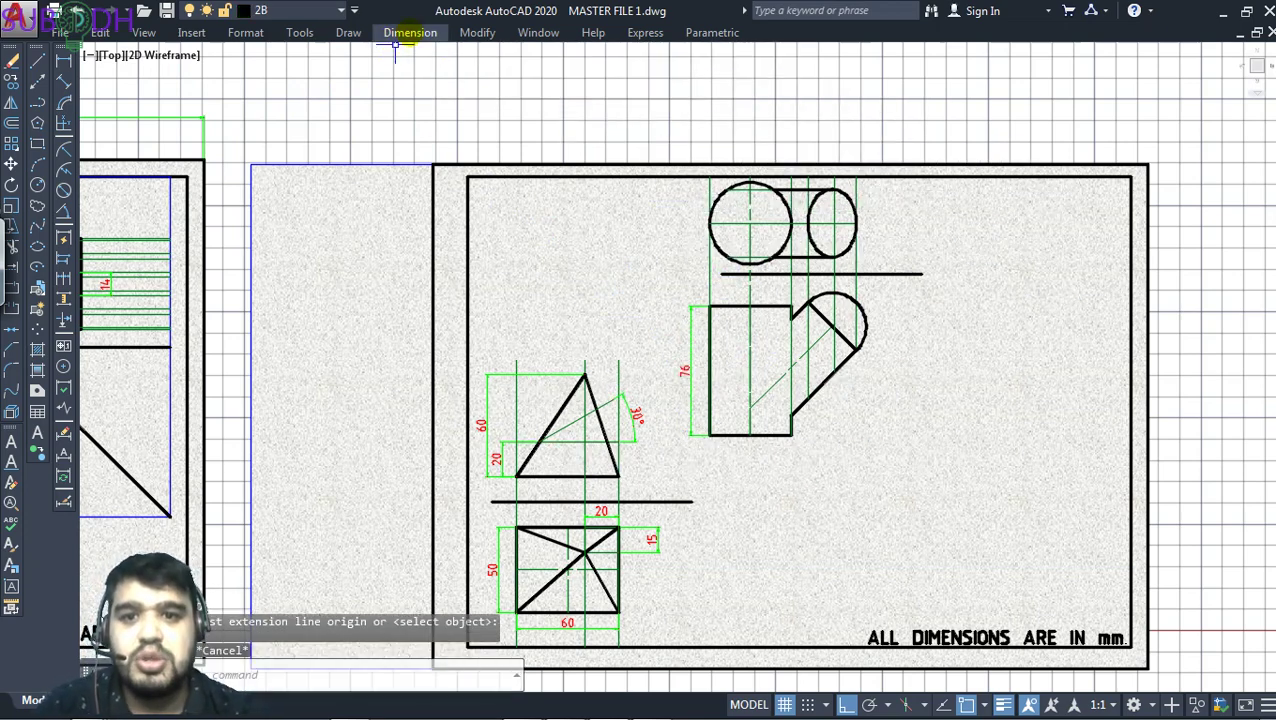
Add an angular dimension between the vertical cylinder's centre line and the inclined branch's axis in the front view
left_click(405, 32)
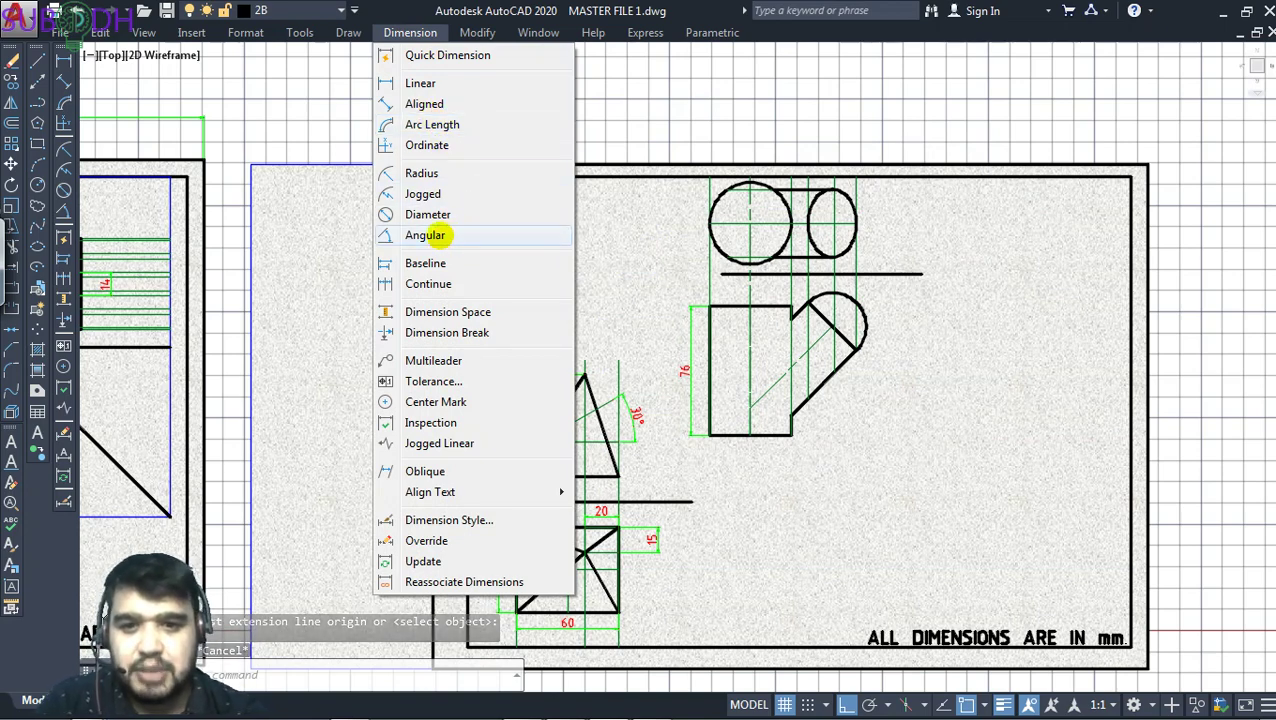
left_click(428, 235)
left_click(750, 372)
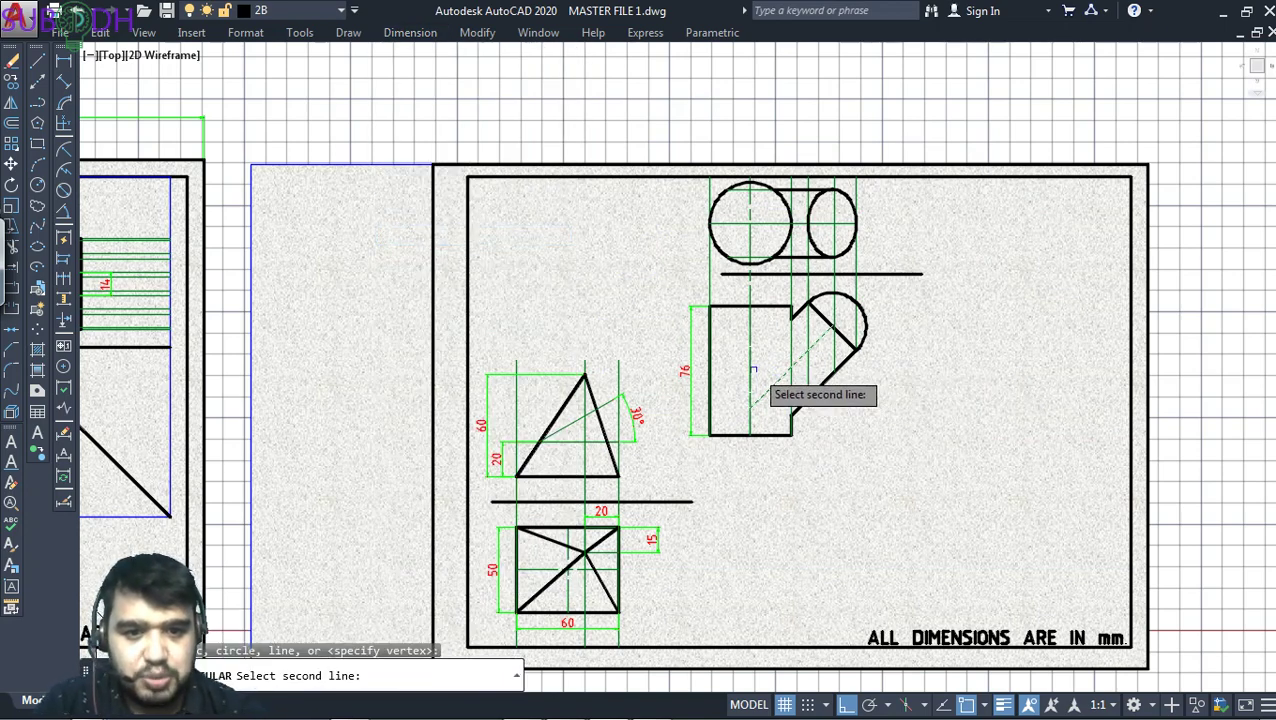
left_click(766, 354)
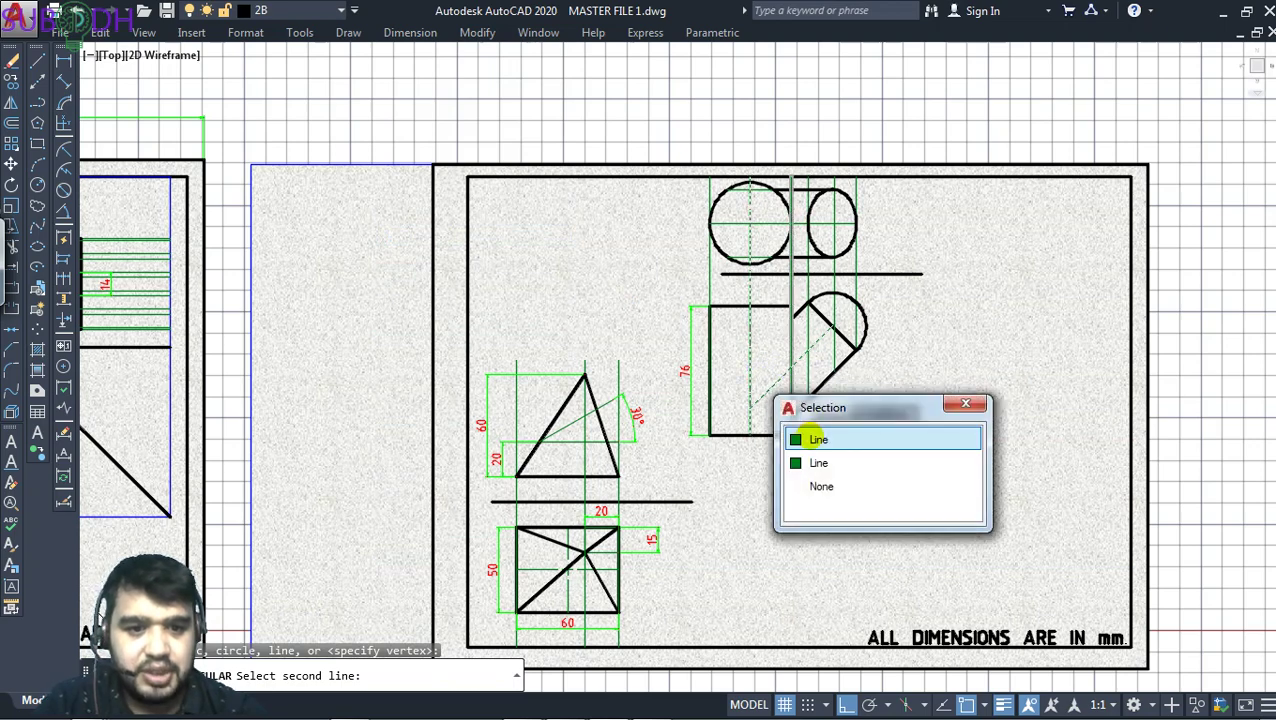
left_click(800, 406)
left_click(852, 438)
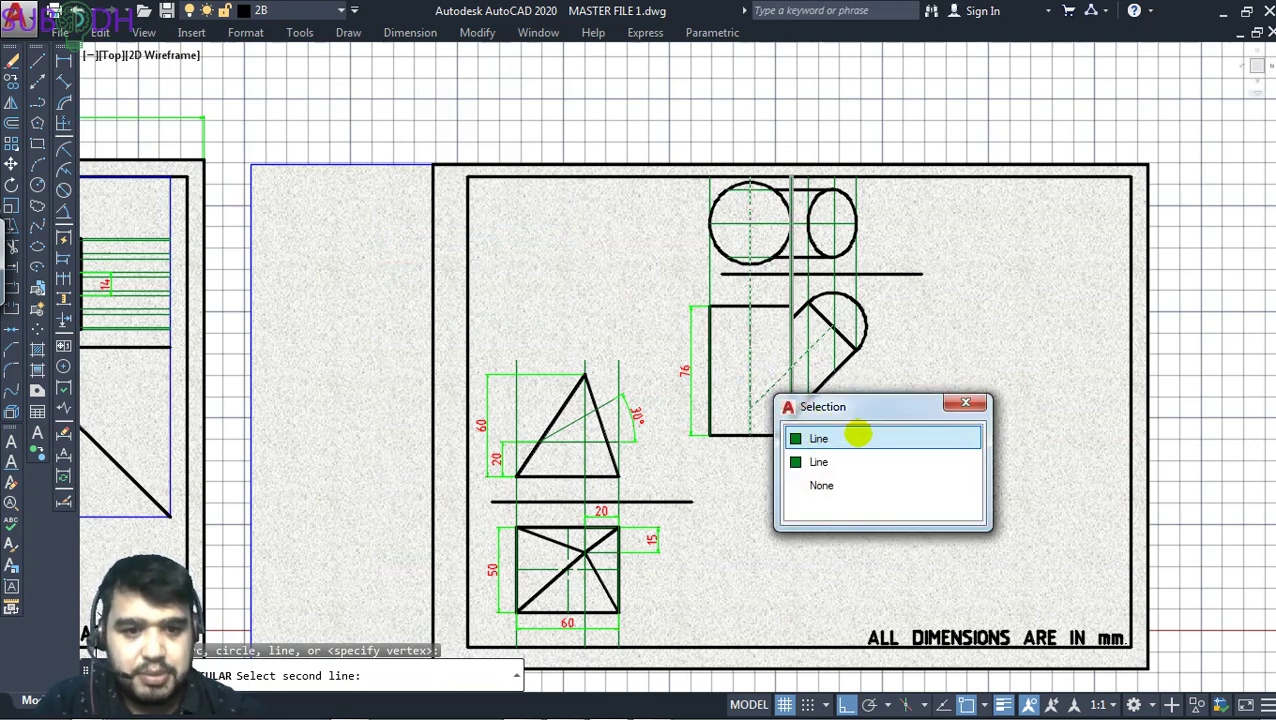
left_click(771, 346)
key("Escape")
key("Escape")
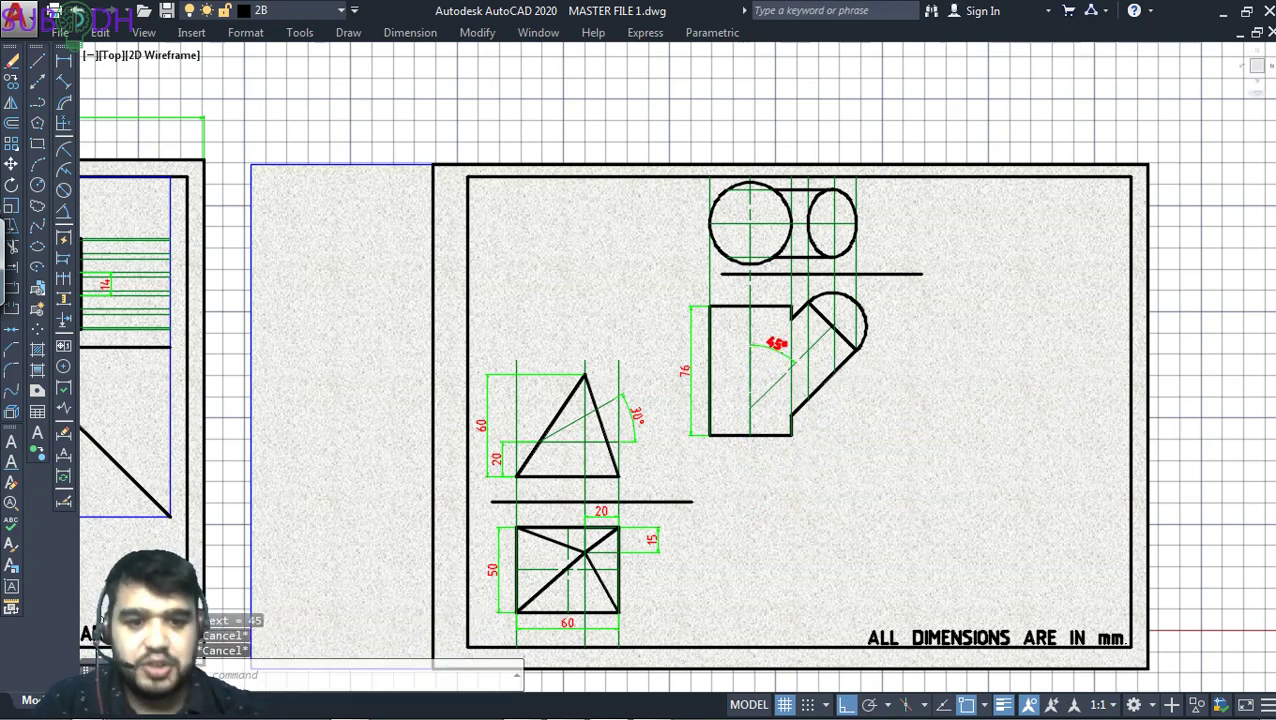
Try to dimension the height from the cylinder's base to the start of the inclined branch's axis
type("dal")
key("Return")
left_click(750, 434)
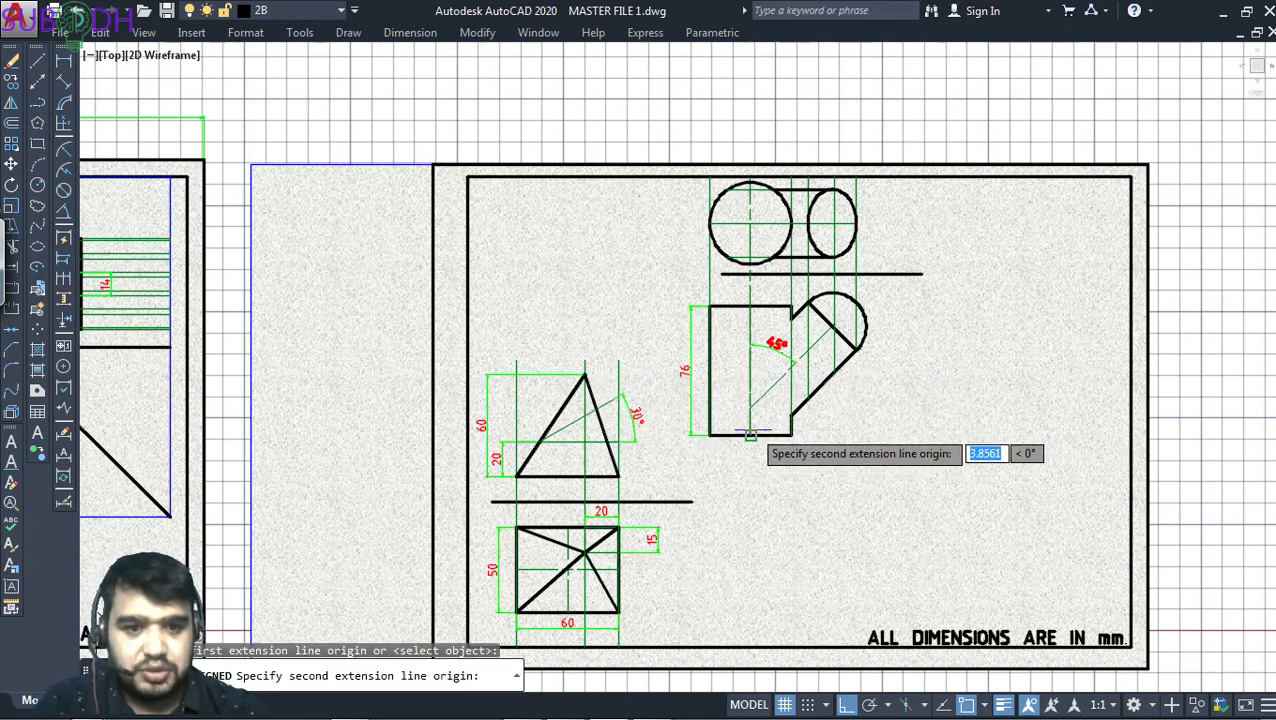
left_click(750, 434)
left_click(754, 401)
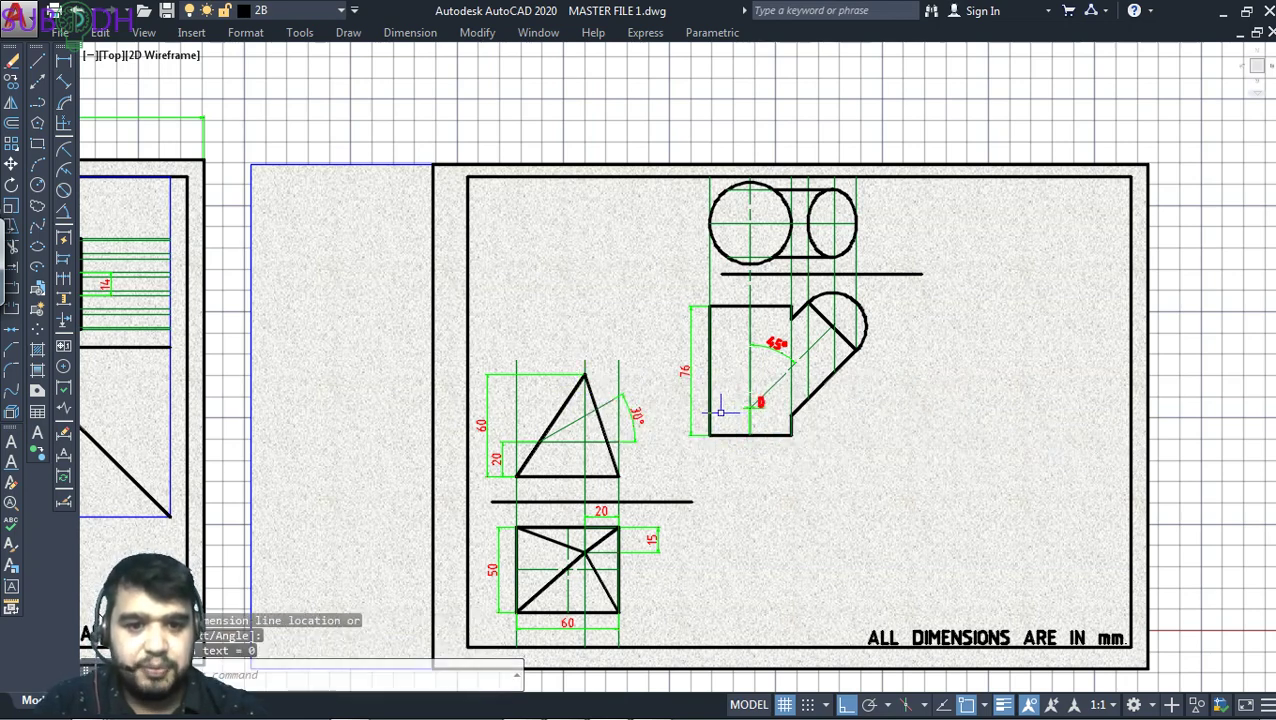
Move the angular dimension between the two cylinder axes off the 2B layer to a thinner-lined layer
left_click(776, 345)
left_click(290, 12)
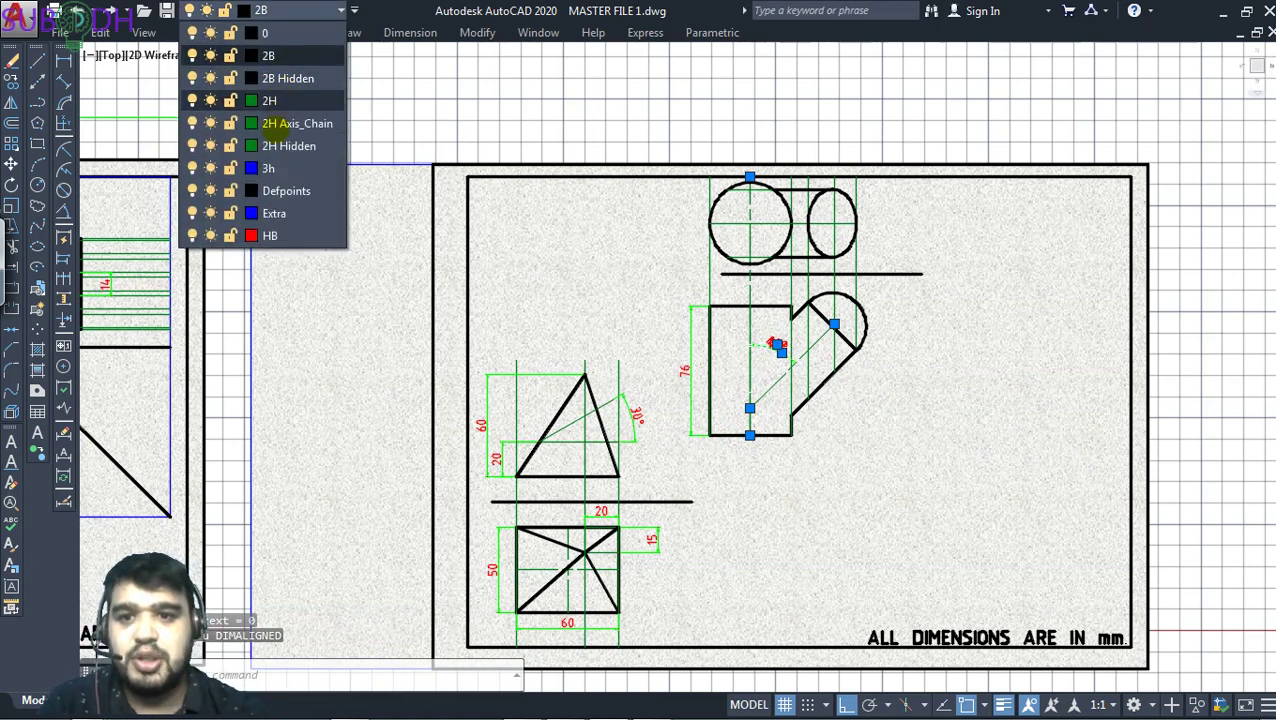
left_click(279, 216)
key("Escape")
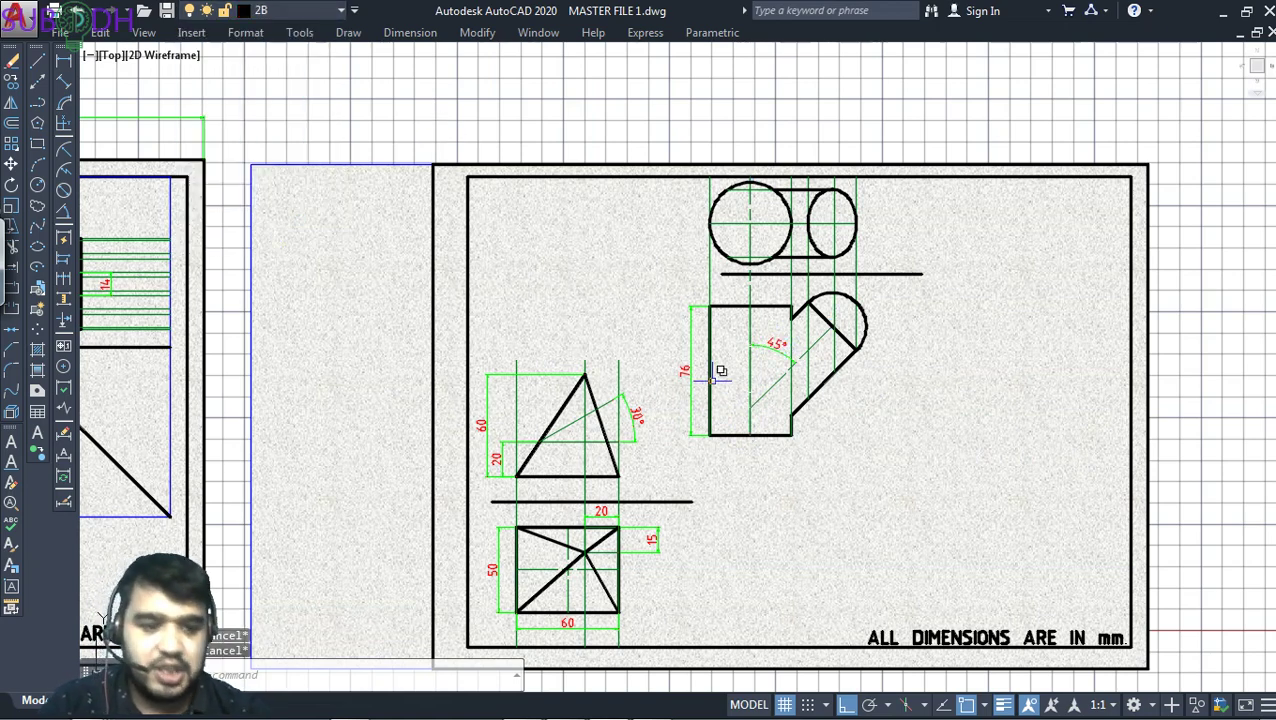
Add an aligned dimension from the cylinder's base up to the point where the inclined axis meets the vertical centre line
key("Return")
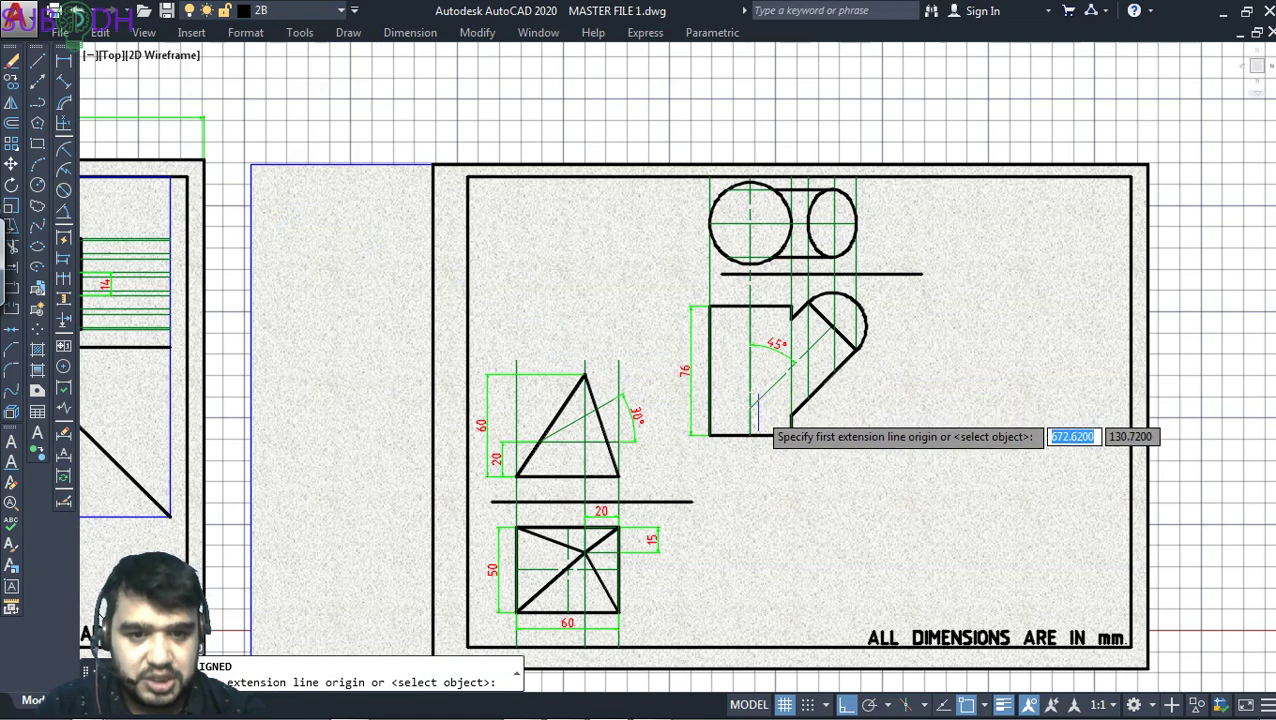
left_click(747, 421)
left_click(745, 435)
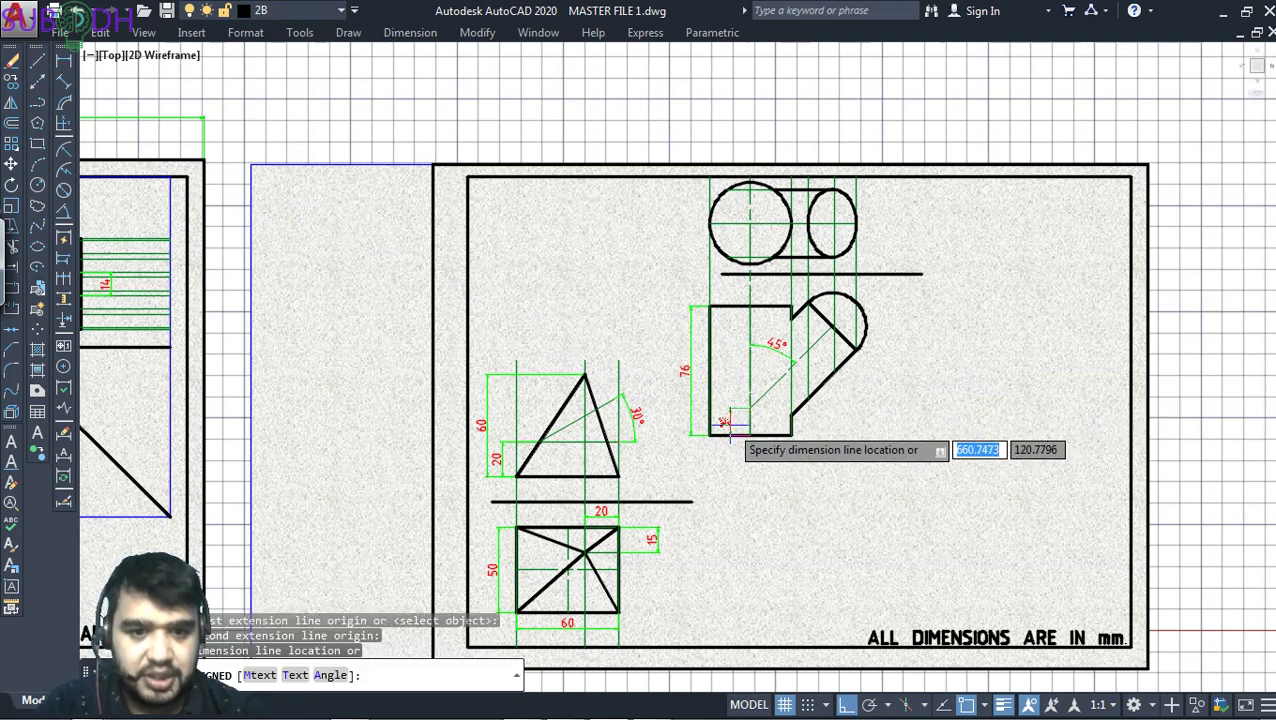
left_click(737, 426)
Move the axis intersection's height dimension to the HB layer
left_click(724, 421)
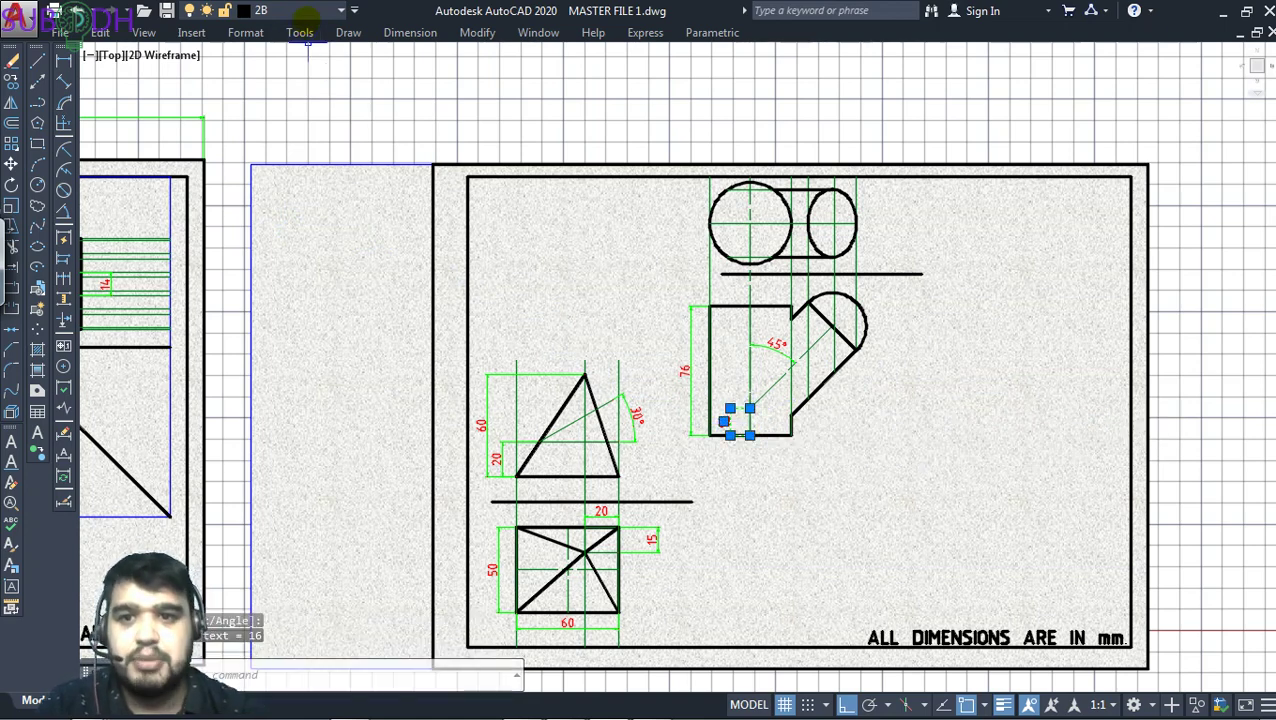
left_click(300, 10)
left_click(312, 229)
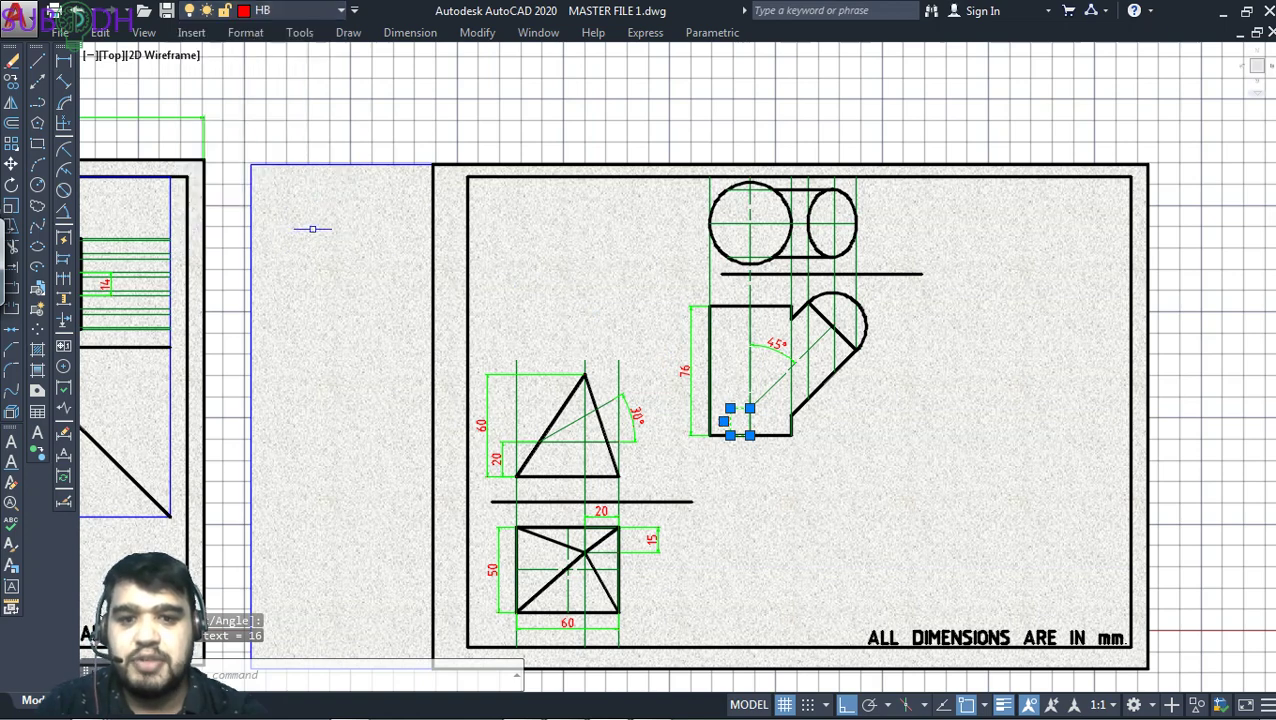
key("Escape")
key("Escape")
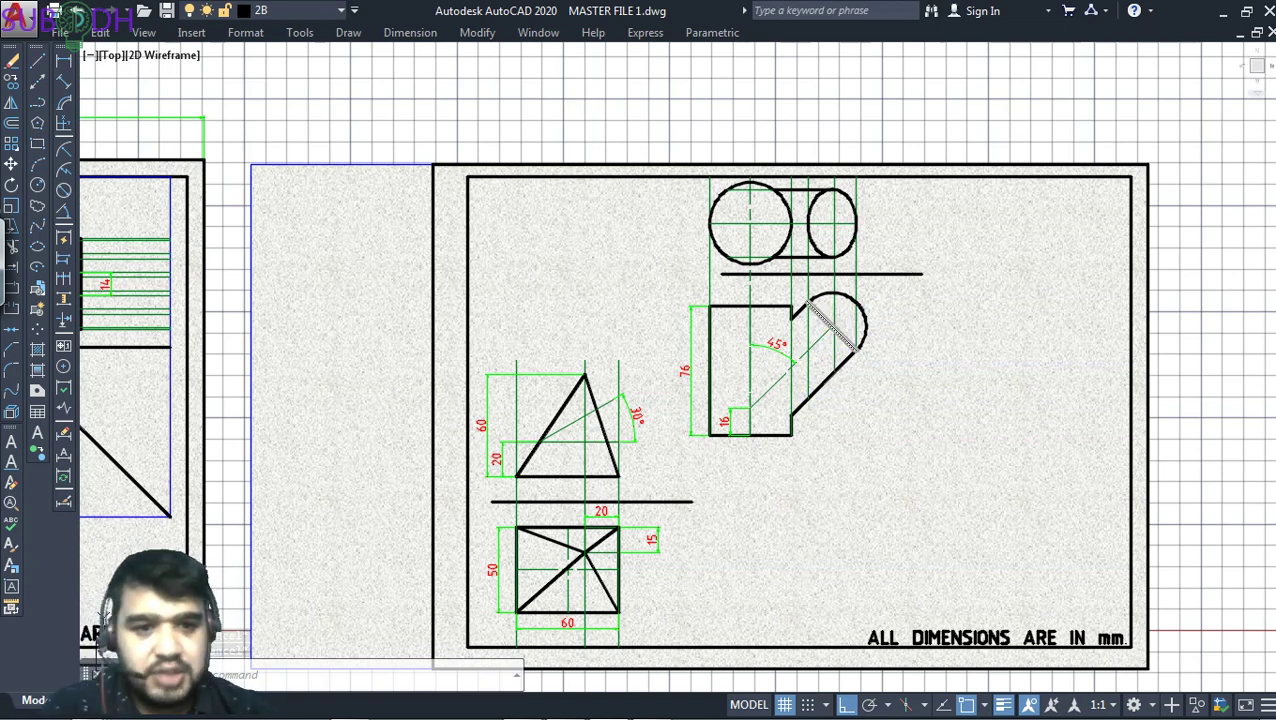
Add an aligned dimension across the inclined branch's end face, placed beyond its semicircle
type("dimali")
key("Return")
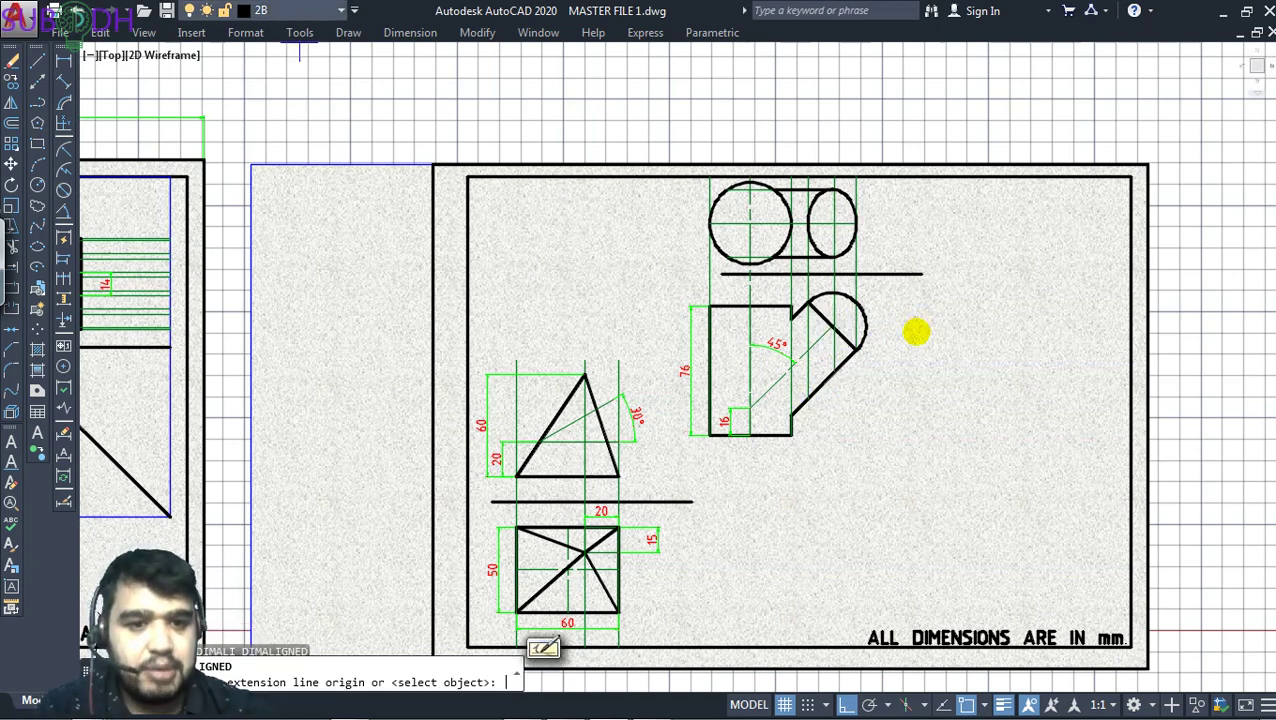
left_click(807, 302)
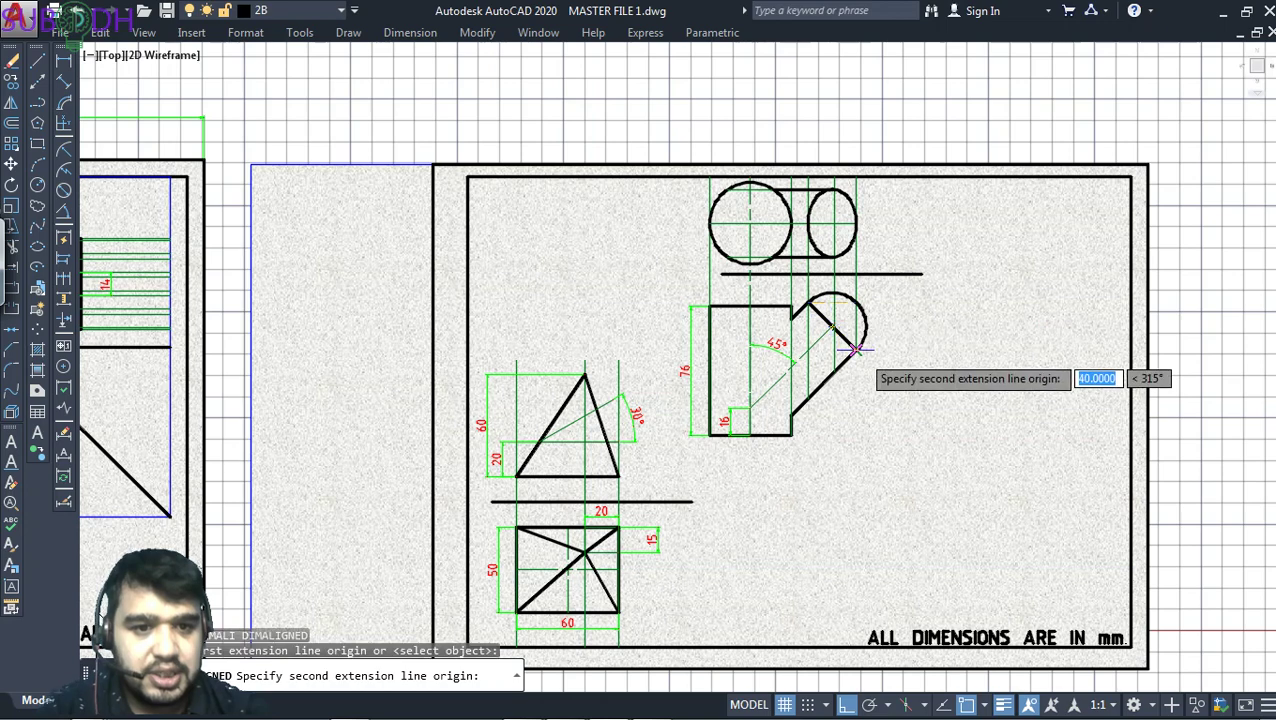
left_click(856, 348)
left_click(869, 288)
Move the branch end-face dimension to the HB layer
left_click(870, 288)
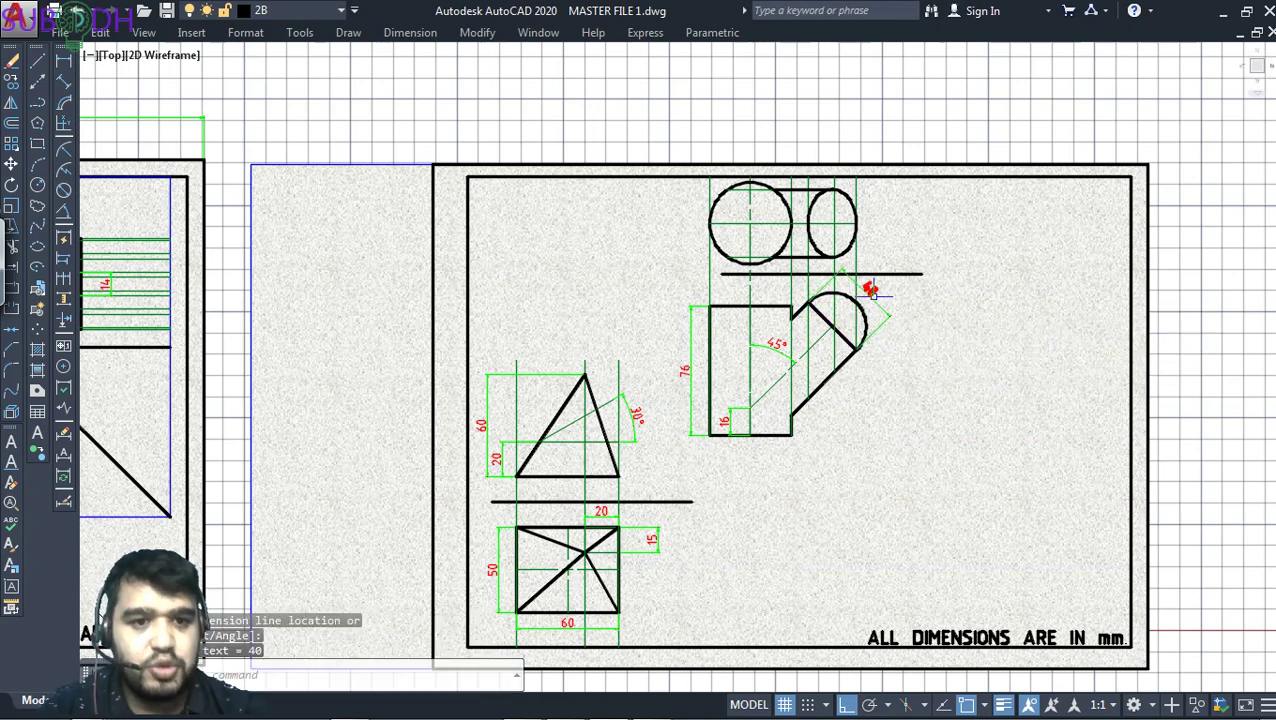
left_click(295, 10)
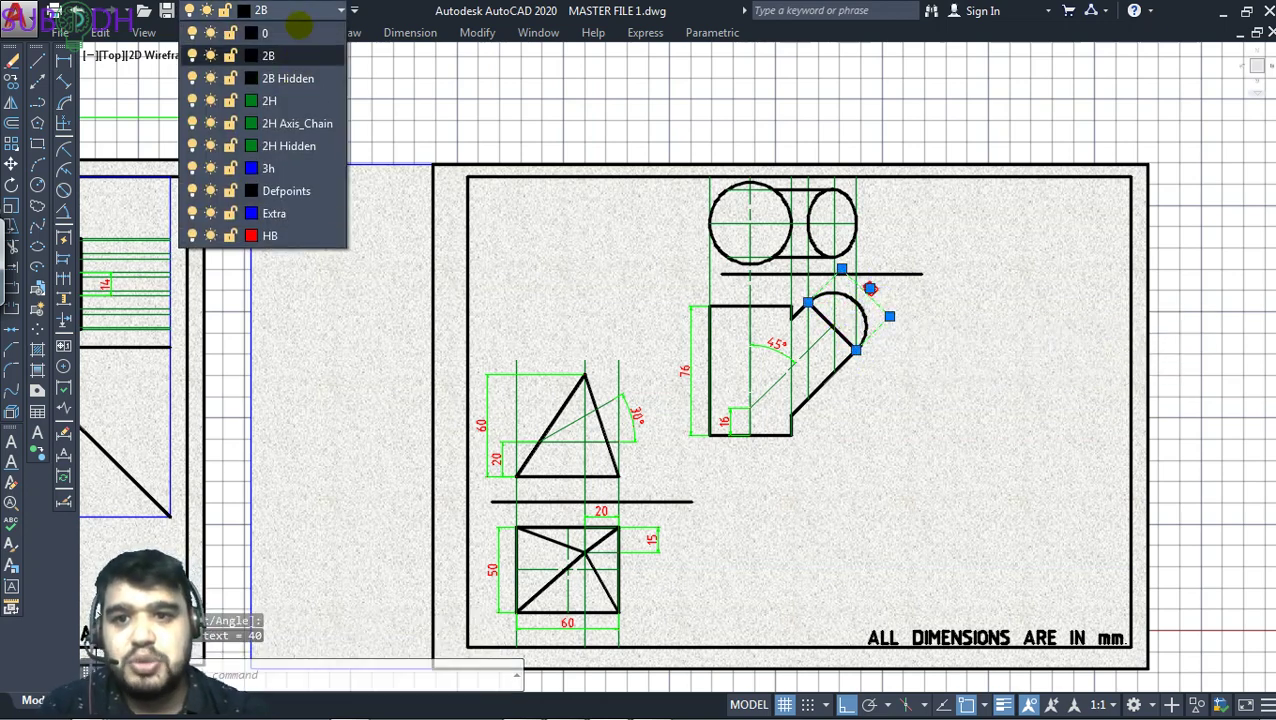
left_click(270, 233)
left_click(860, 340)
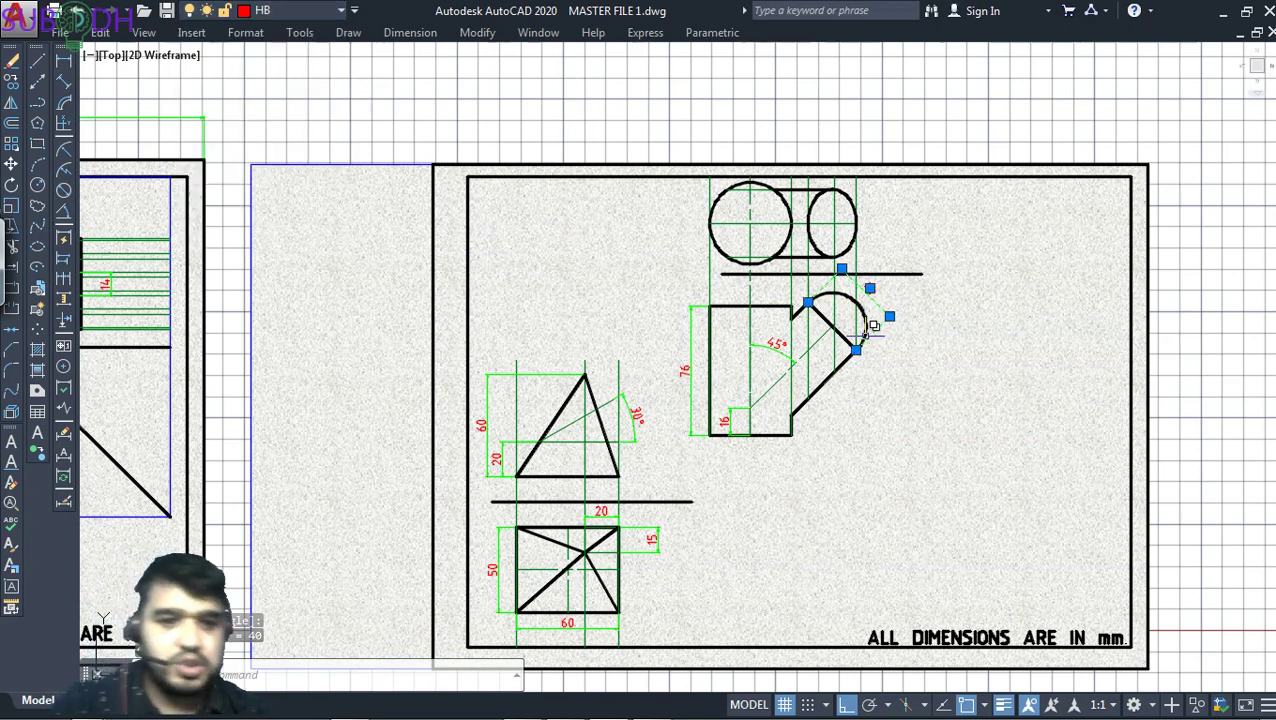
key("Escape")
Switch to the Question sets PDF in Nitro Pro, check the dimensions of question 5's figure, and return to the AutoCAD drawing
left_click(807, 419)
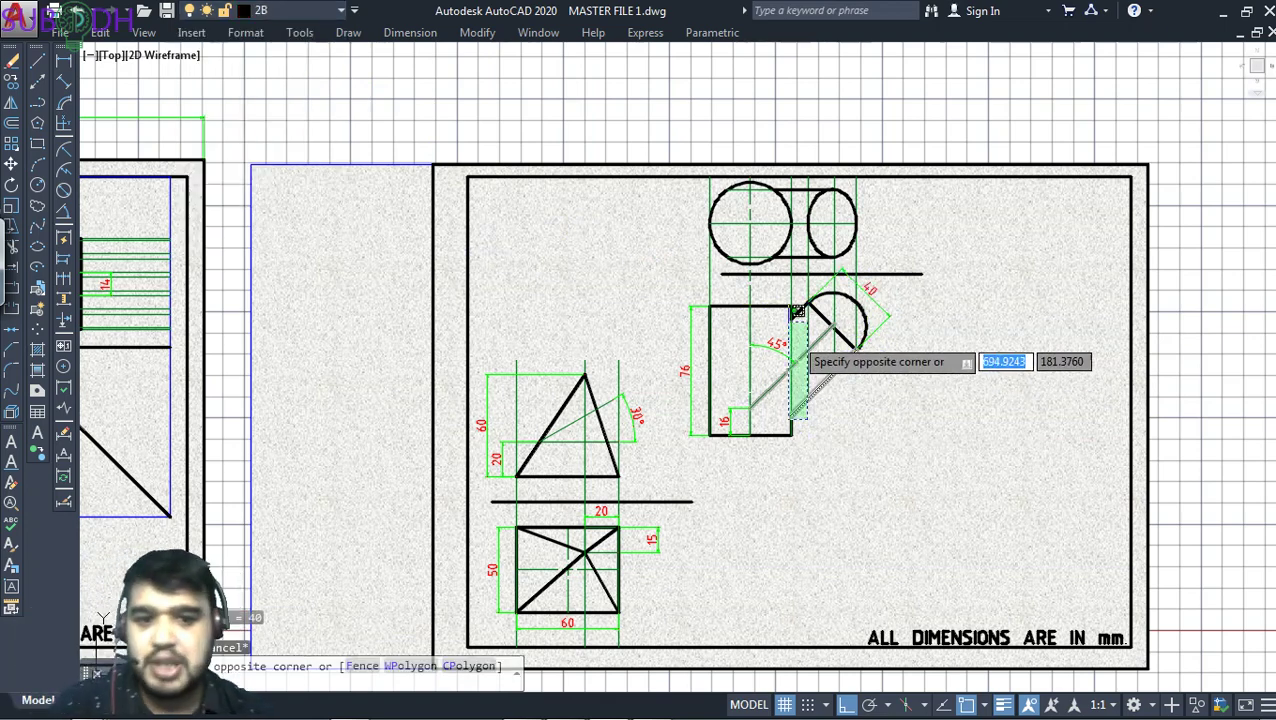
key("Escape")
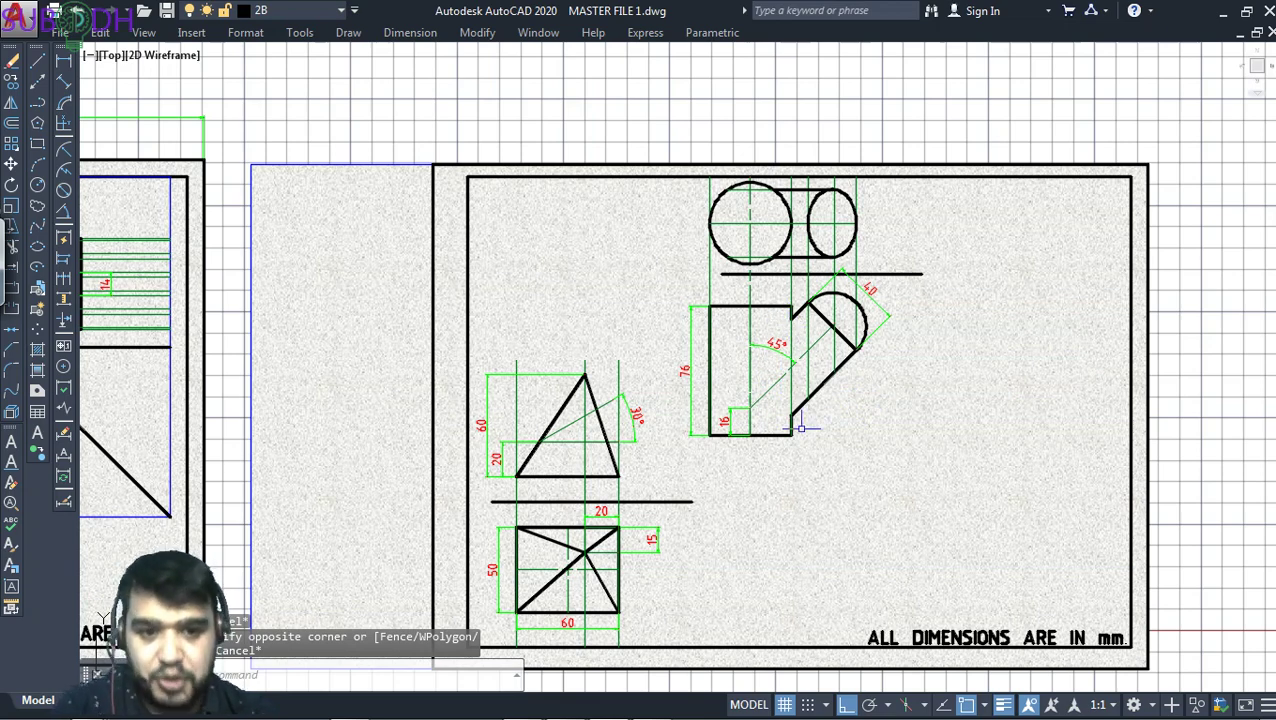
key("alt+Tab")
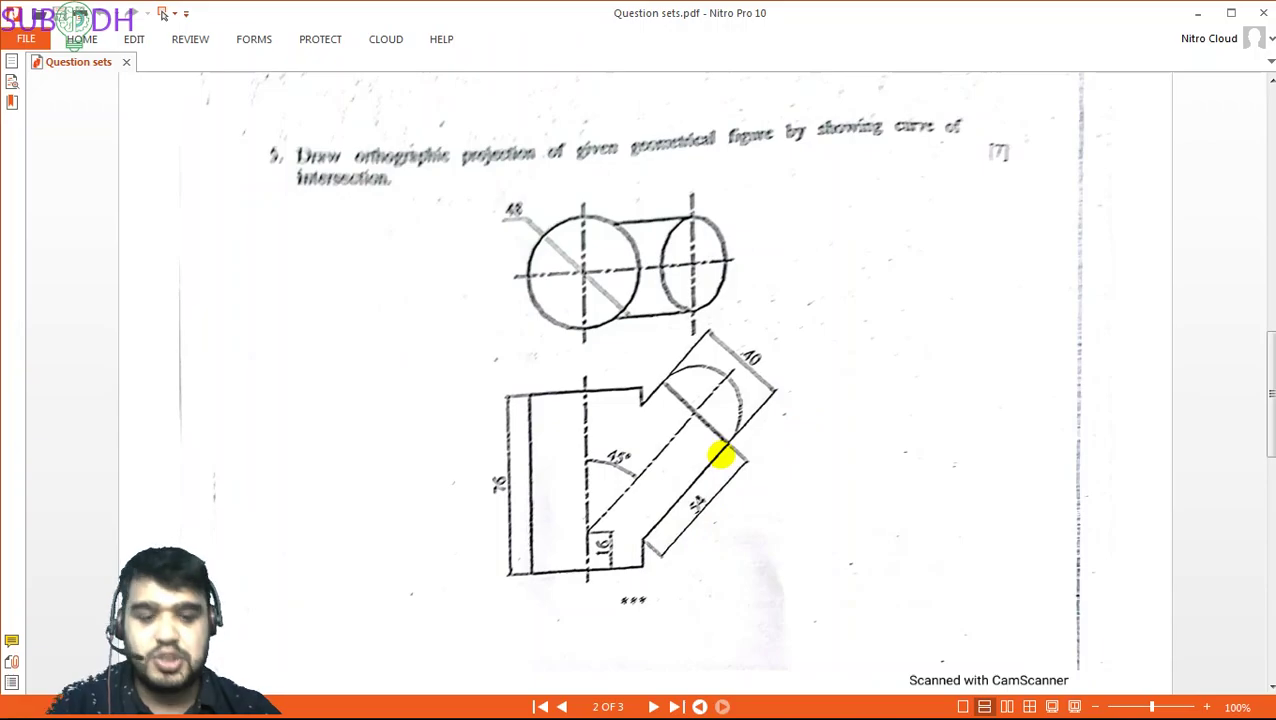
key("alt+Tab")
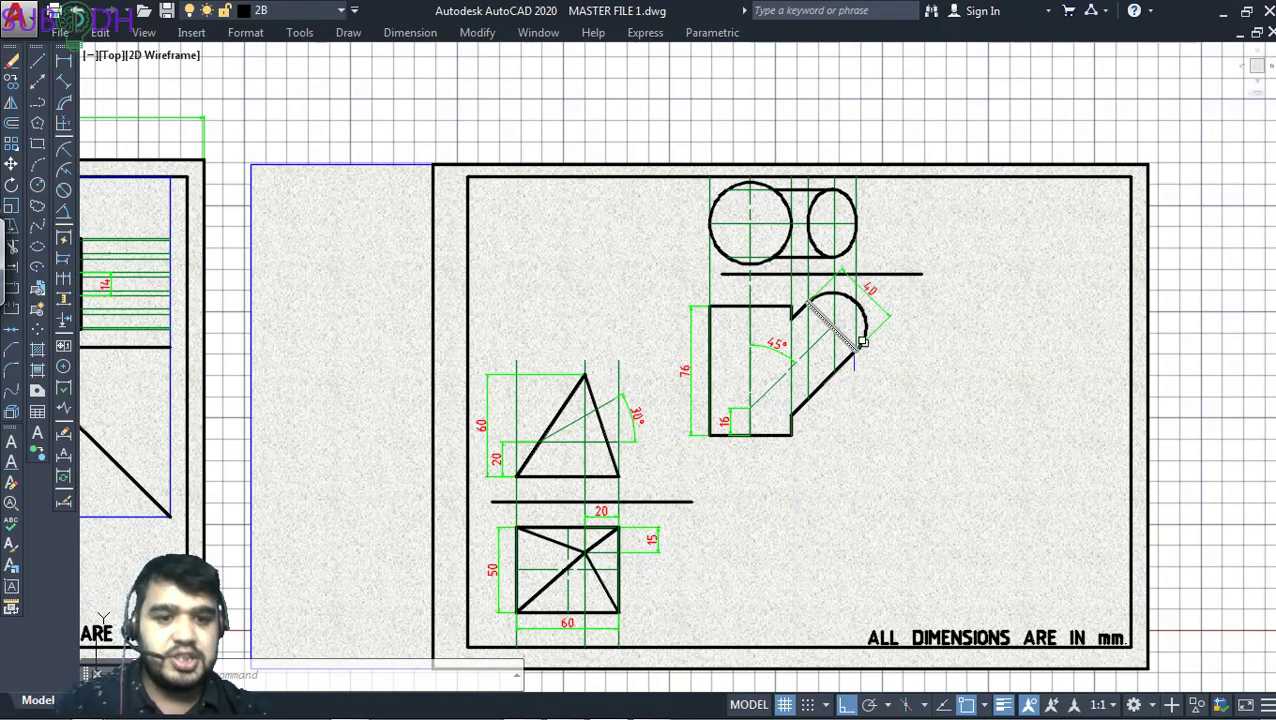
Add an aligned dimension along the inclined branch's lower edge, placed just outside the figure
key("Return")
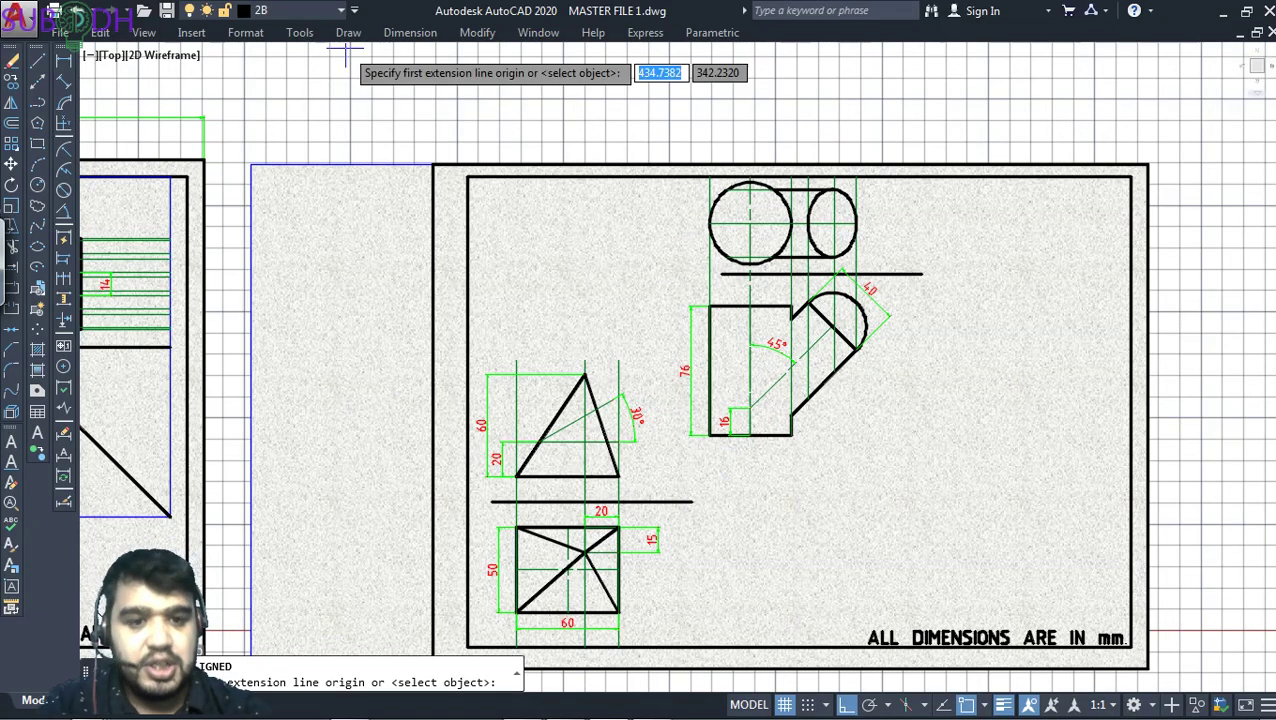
left_click(793, 412)
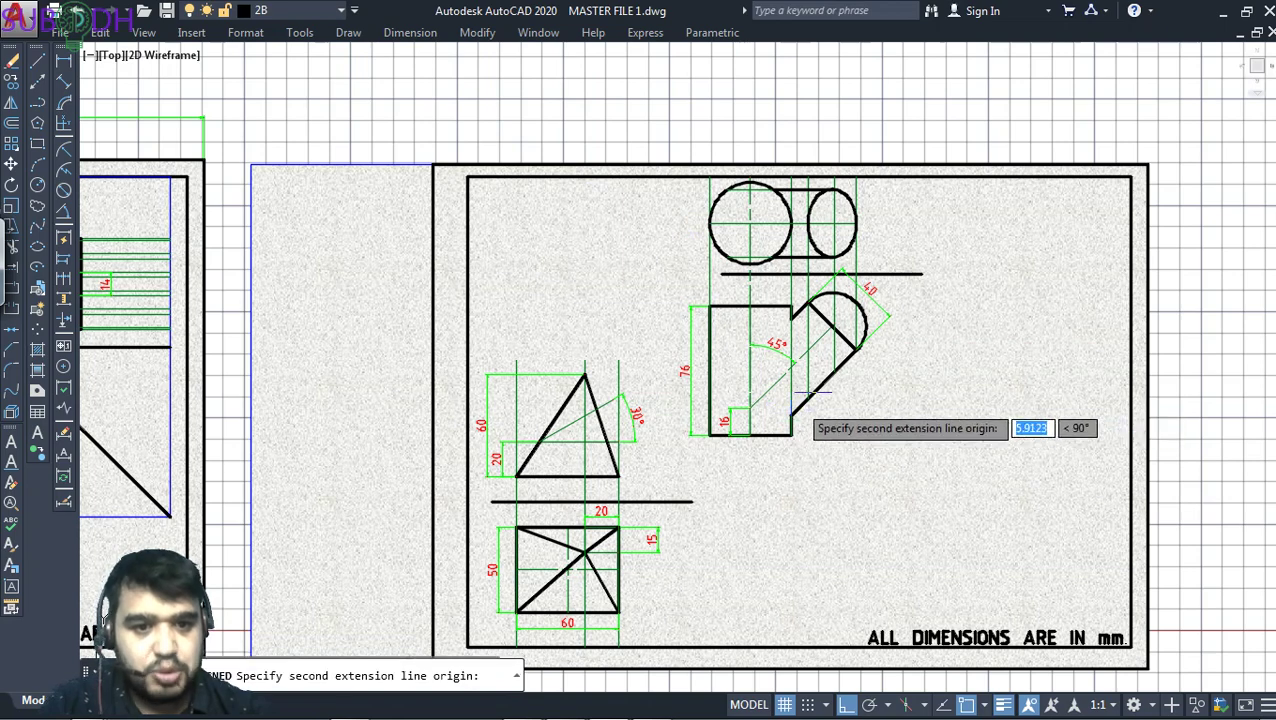
left_click(857, 349)
left_click(861, 389)
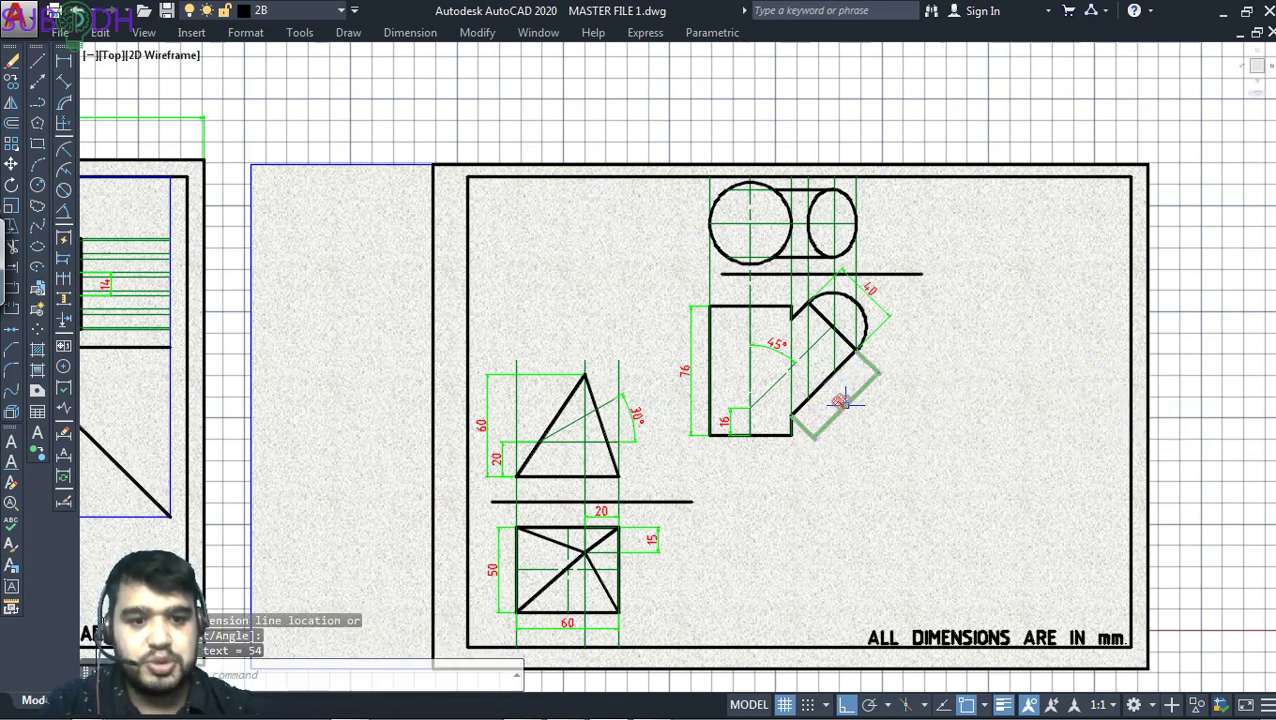
Move the branch's lower-edge dimension to the HB layer
left_click(275, 10)
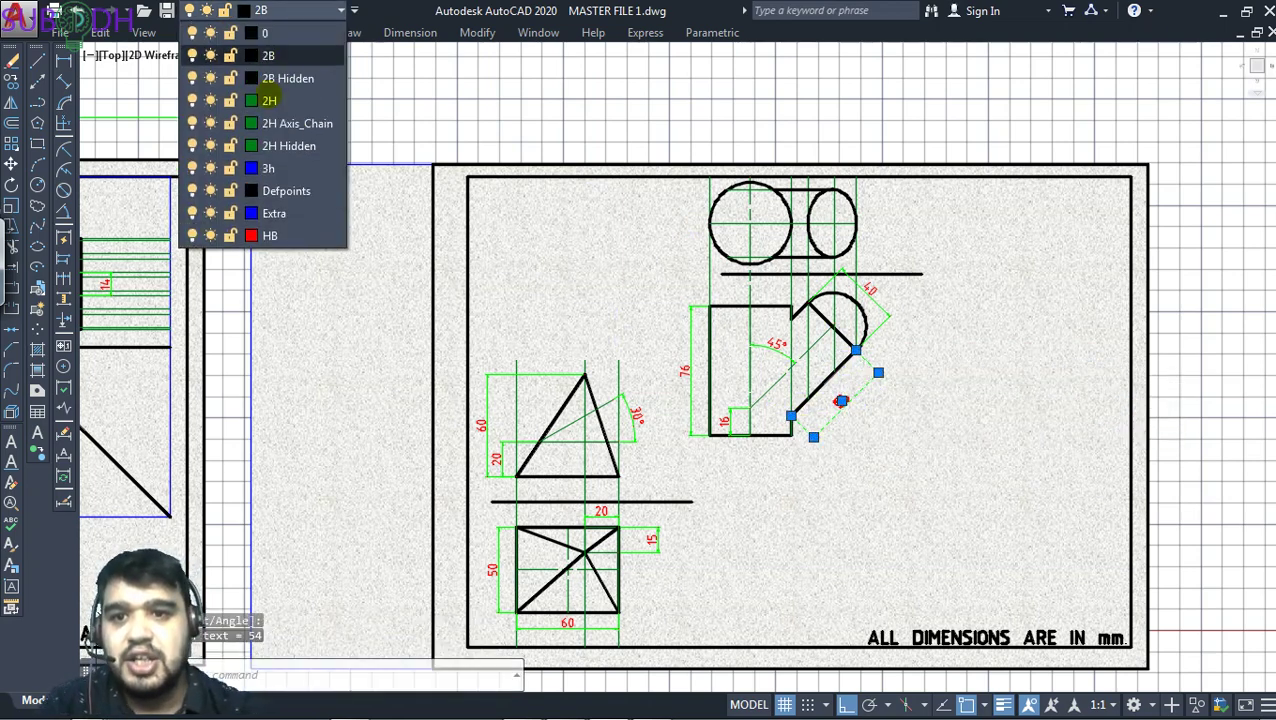
left_click(270, 235)
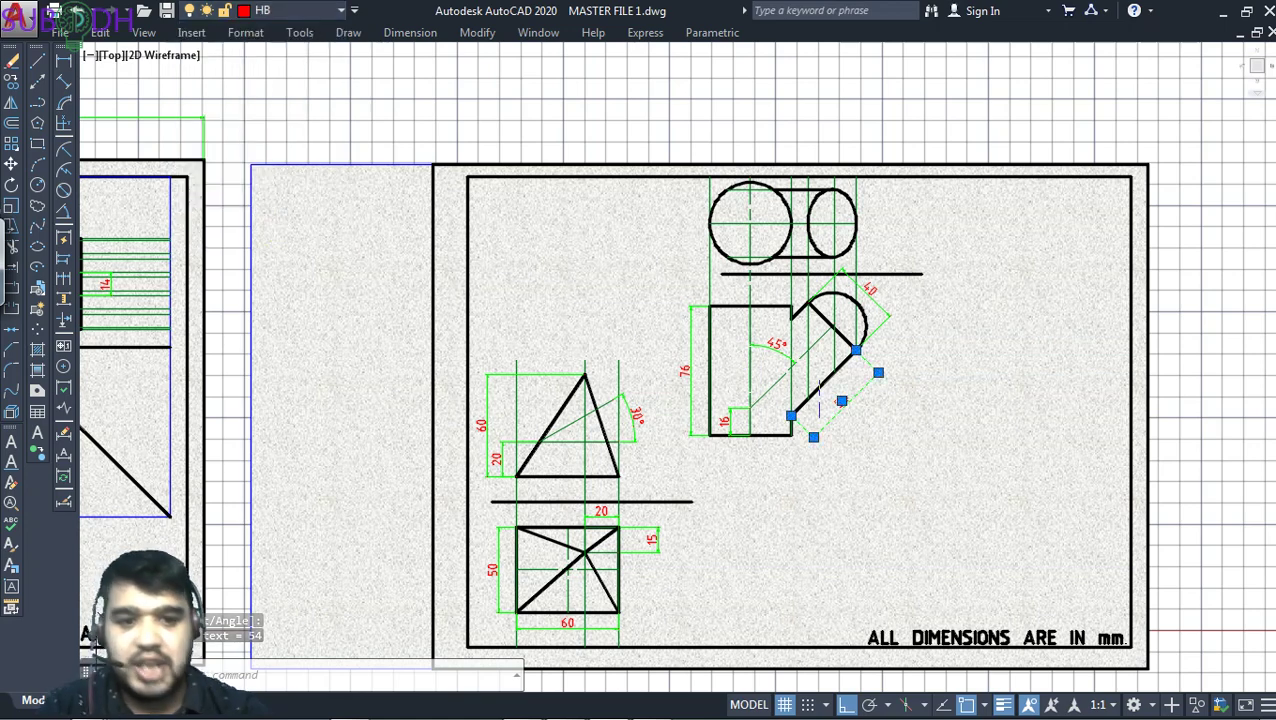
key("Escape")
key("Escape")
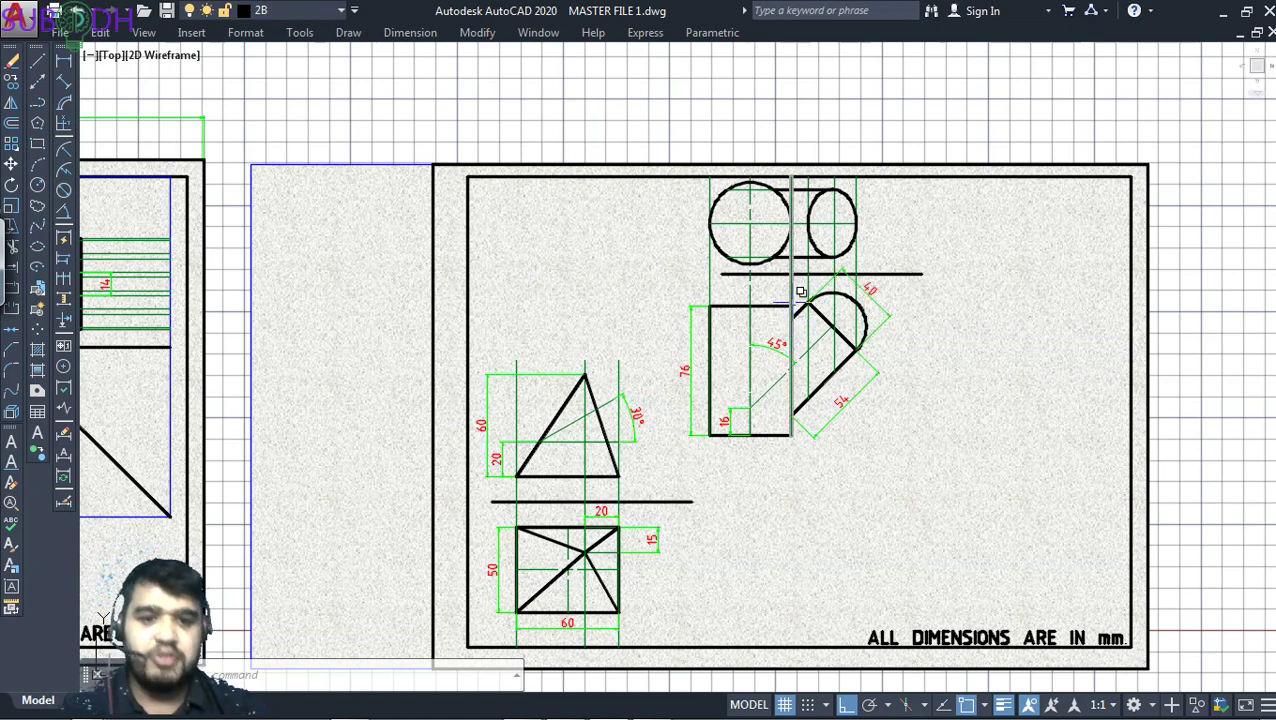
Add a diameter dimension to the large circle in the upper view, with its text outside the circle beside the upper-left edge
left_click(410, 32)
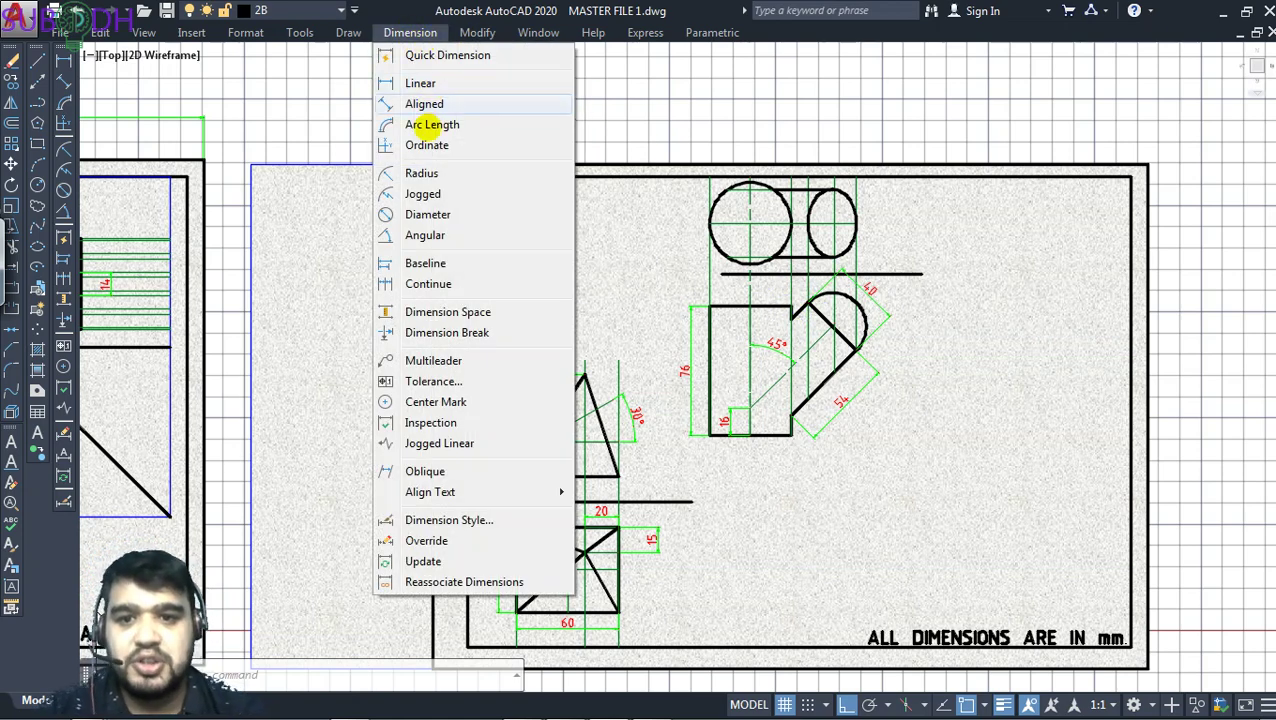
left_click(426, 214)
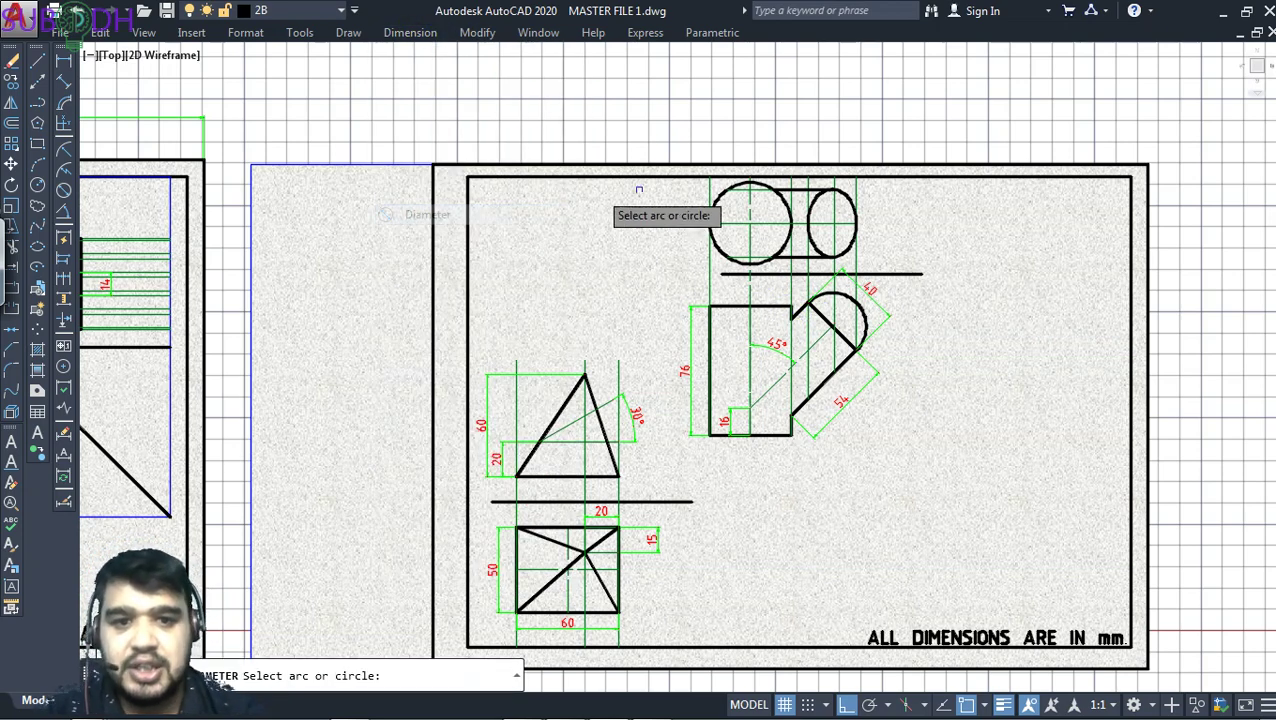
left_click(716, 200)
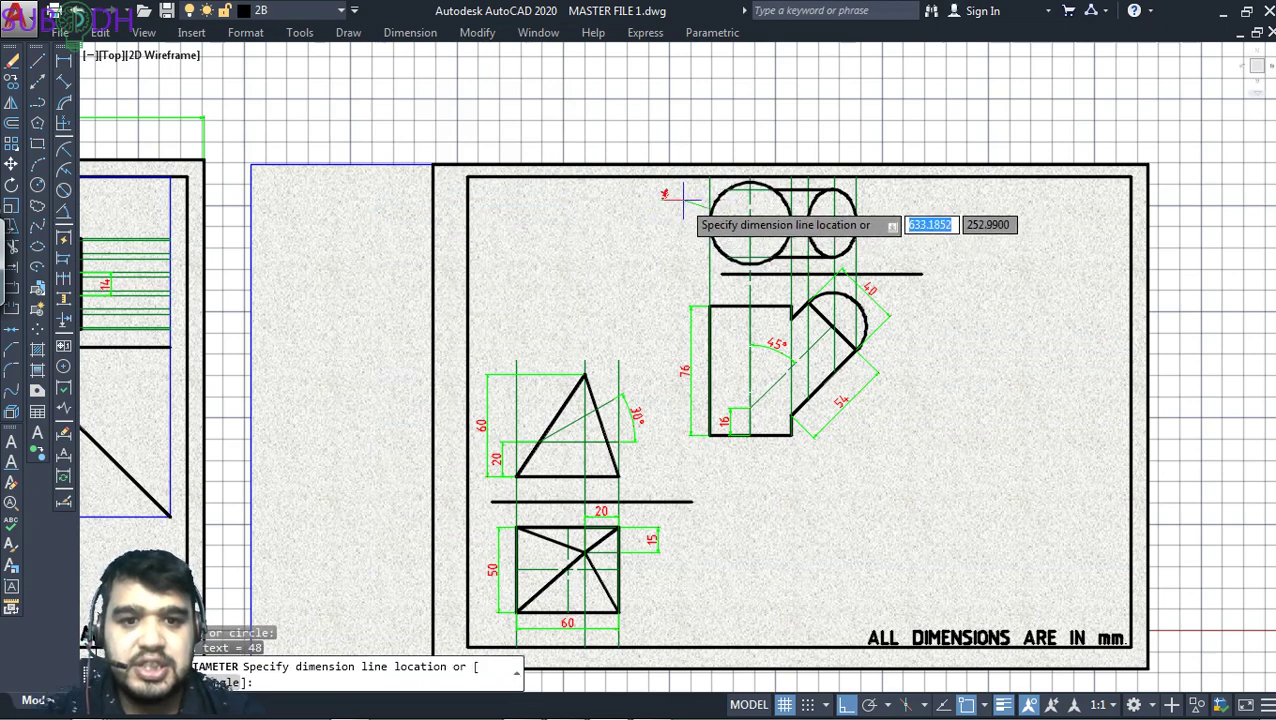
left_click(684, 196)
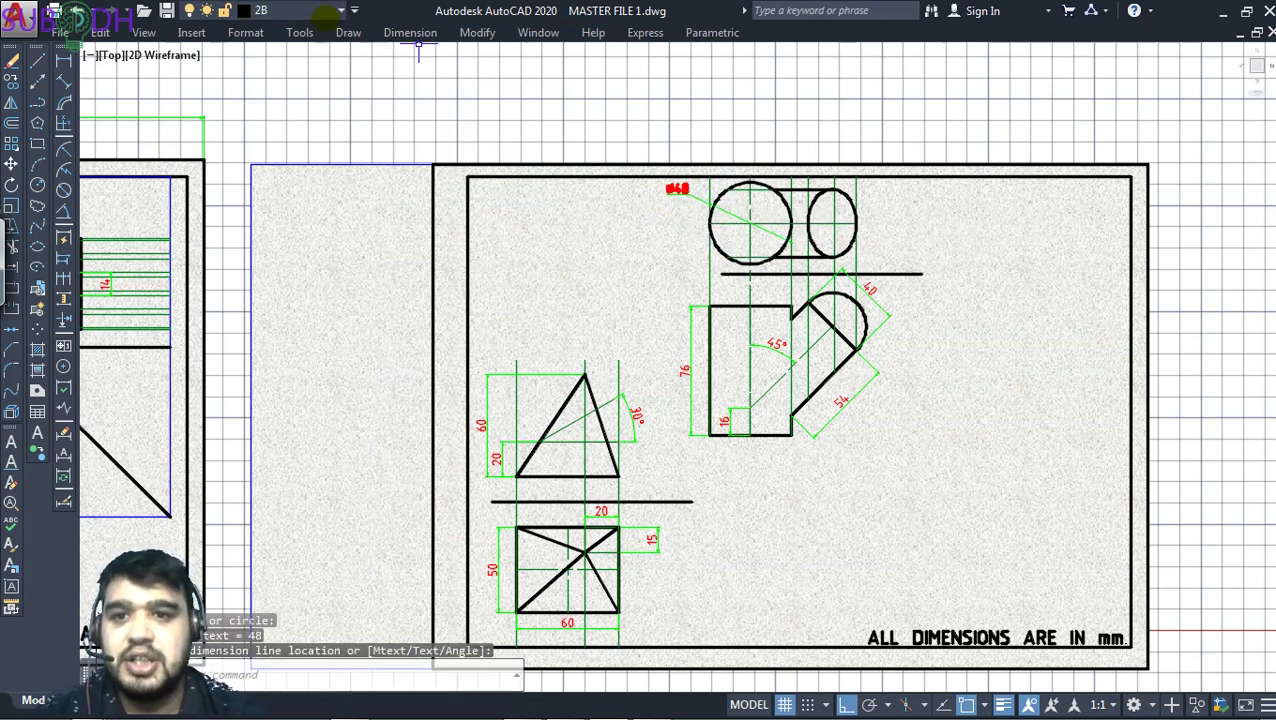
Move the large circle's diameter dimension to the HB layer and clear the selection
left_click(678, 192)
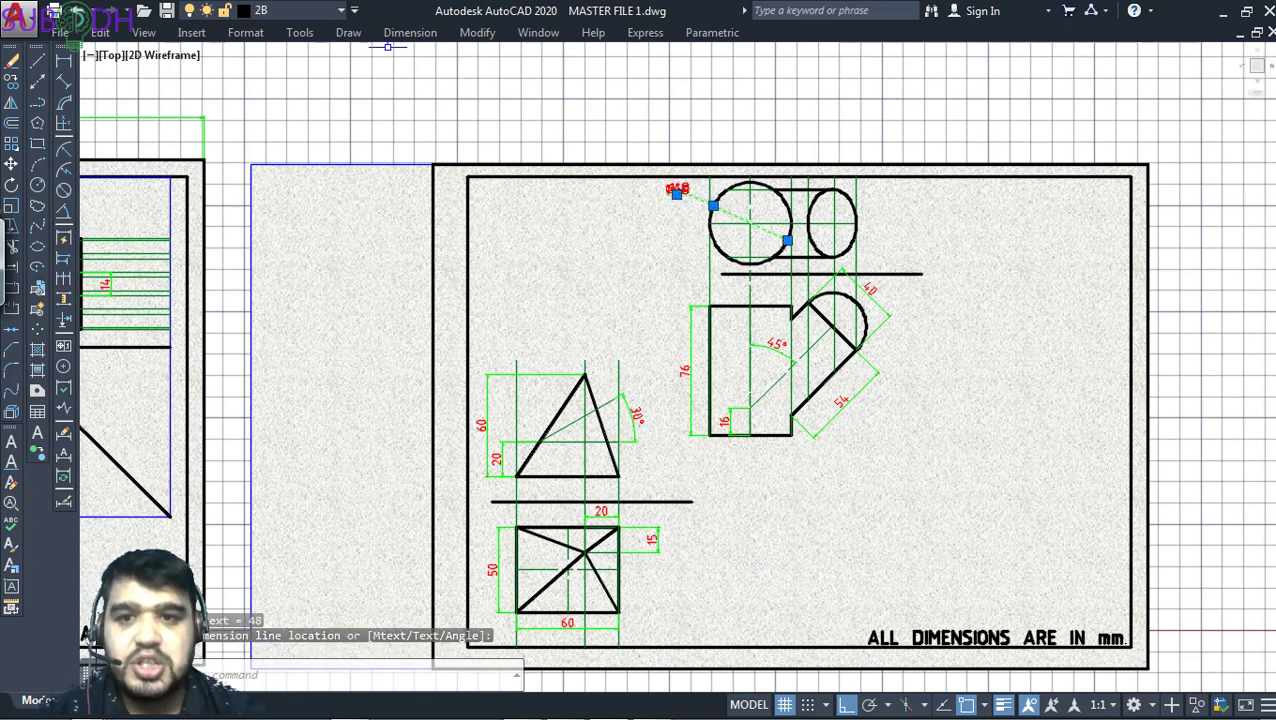
left_click(300, 10)
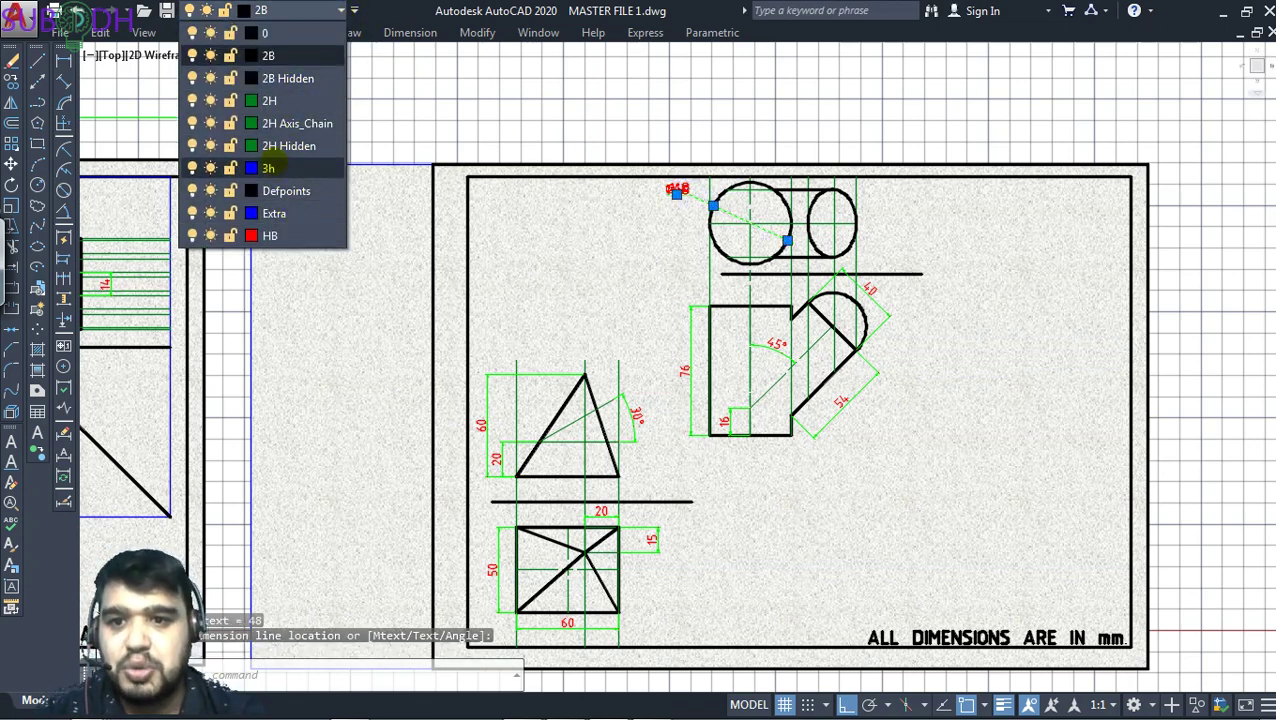
left_click(270, 100)
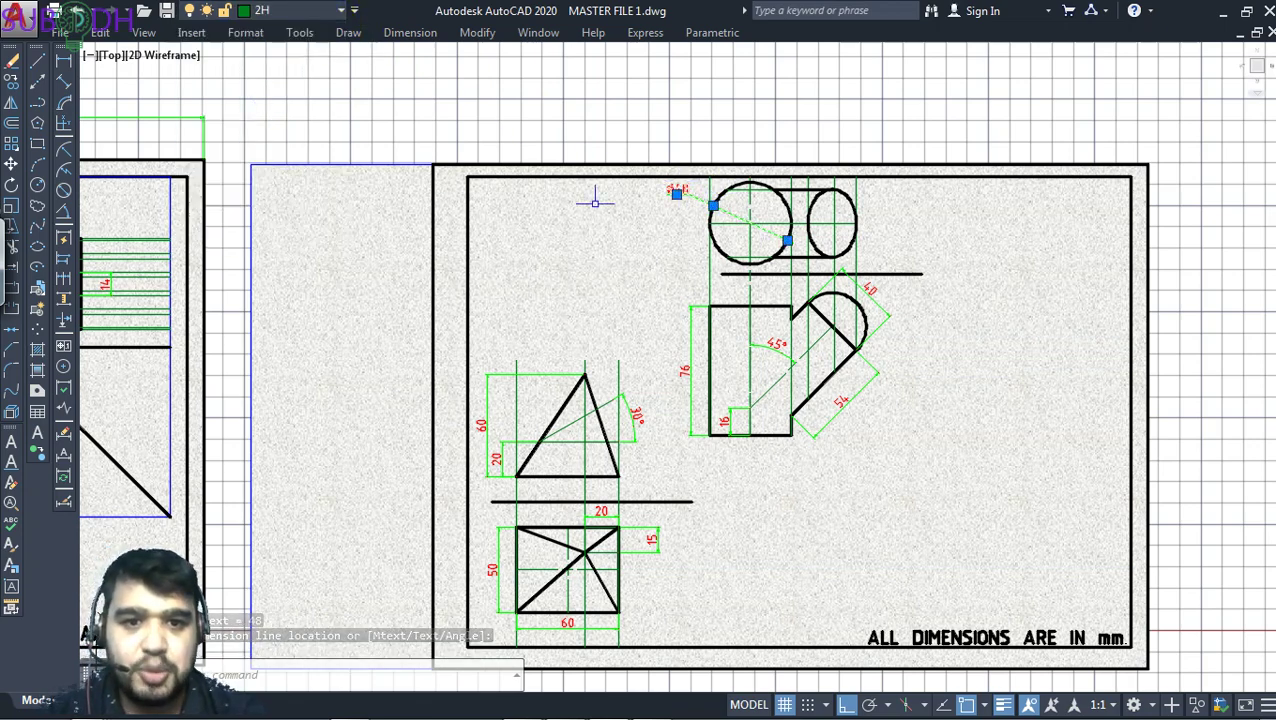
left_click(290, 10)
left_click(287, 231)
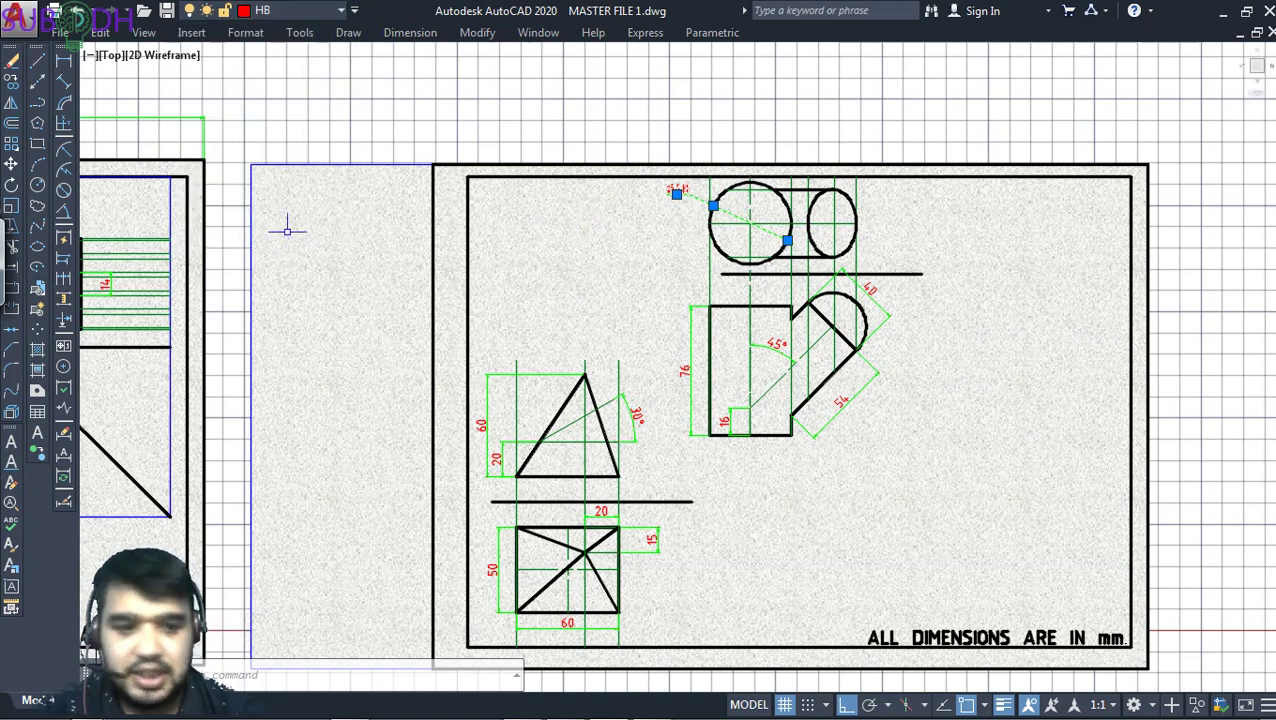
key("super")
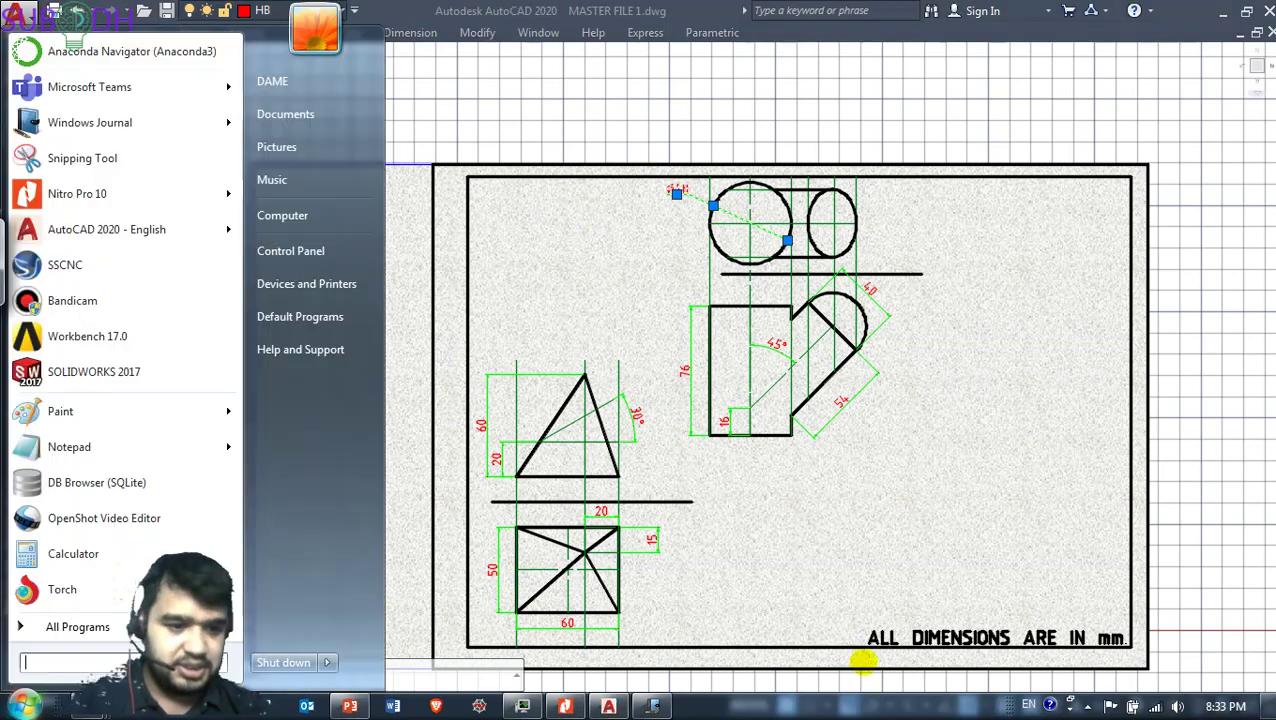
key("super")
left_click(945, 332)
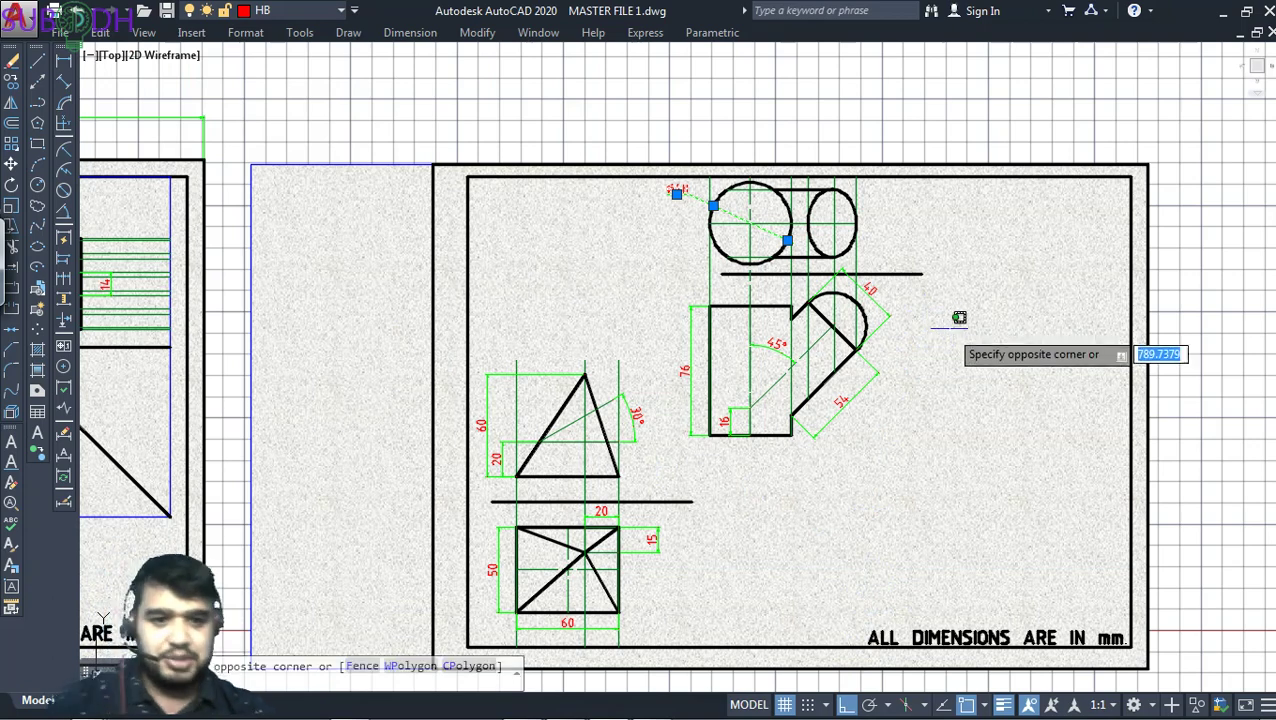
key("Escape")
key("Escape")
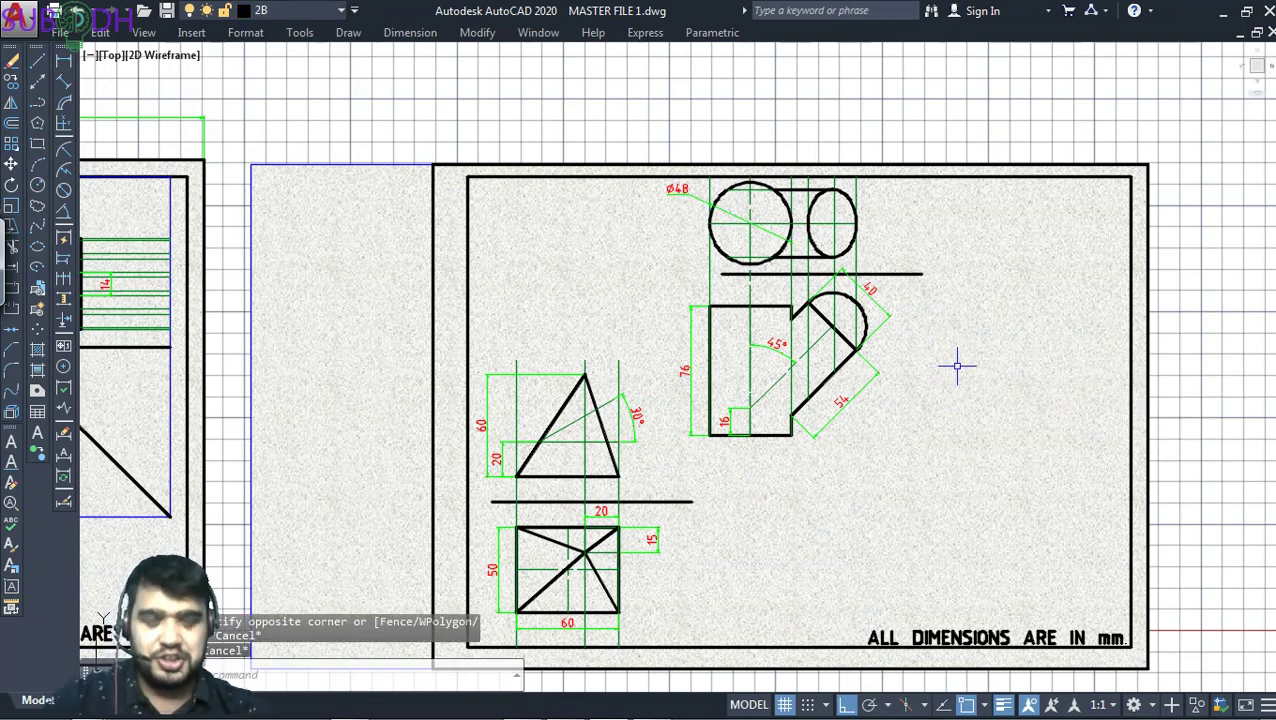
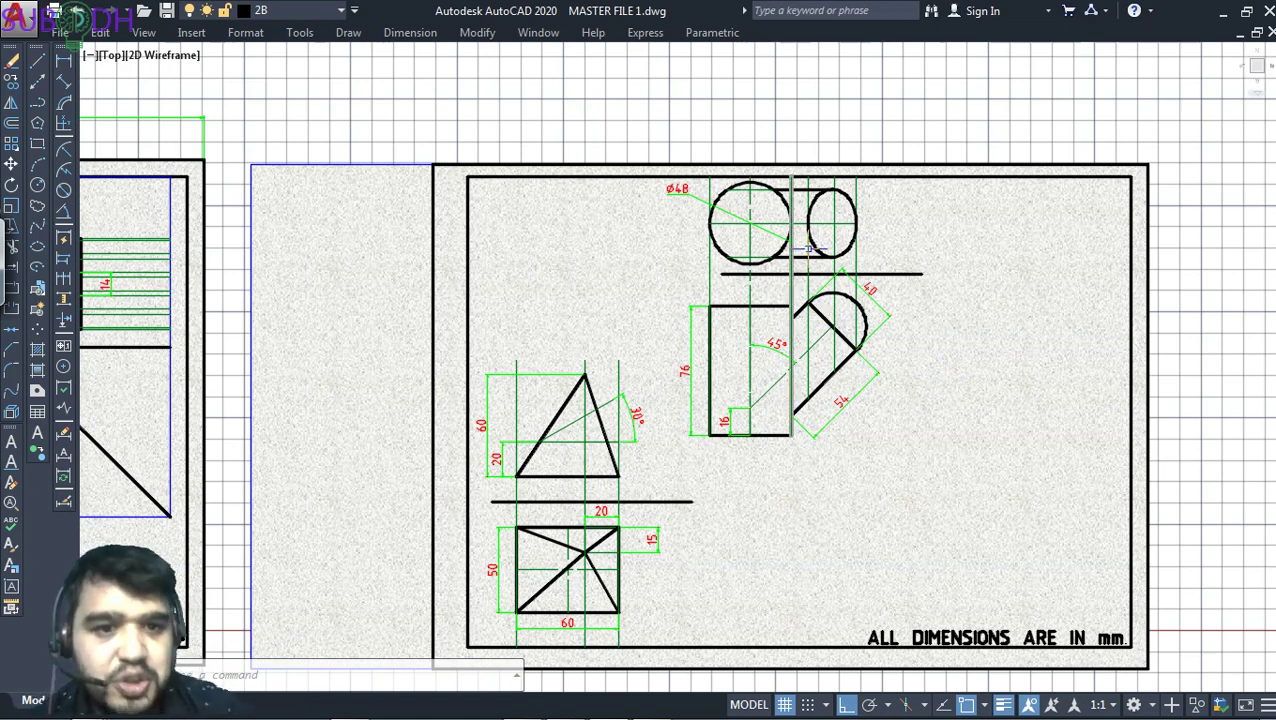
Compare the intersecting-cylinders figure with the Question sets PDF in Nitro Pro and return to the AutoCAD drawing
left_click(863, 321)
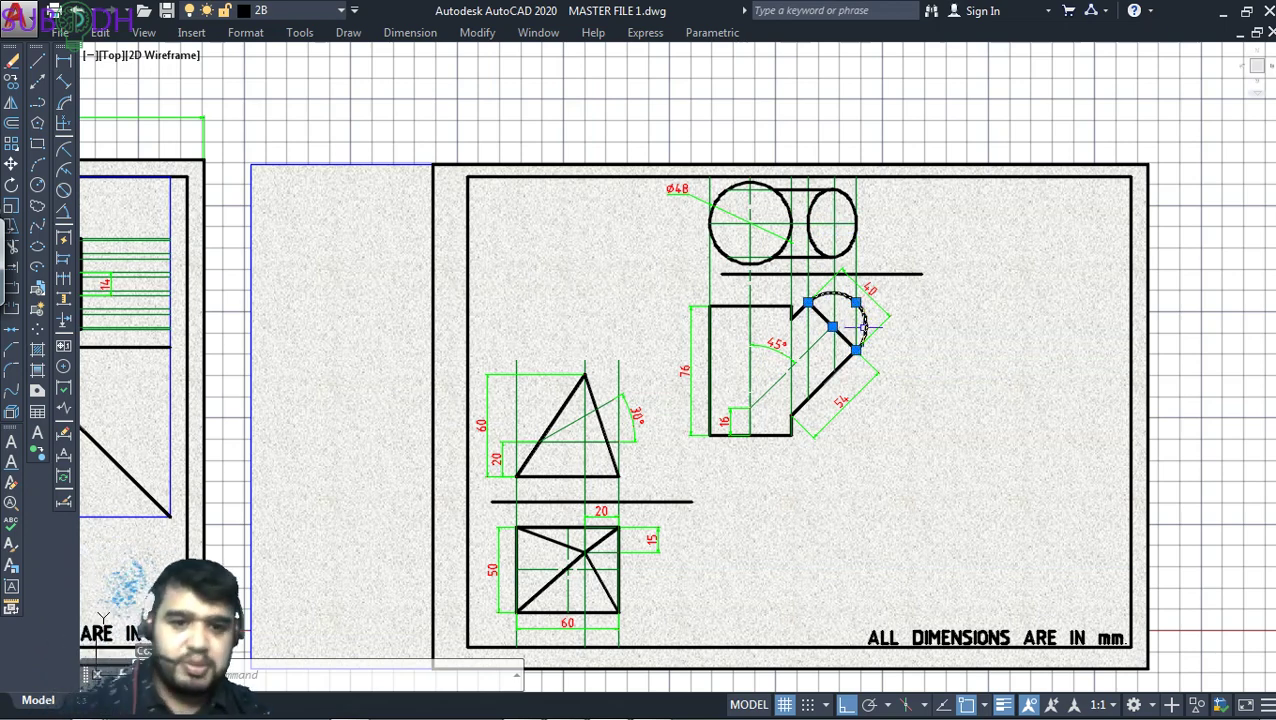
key("Escape")
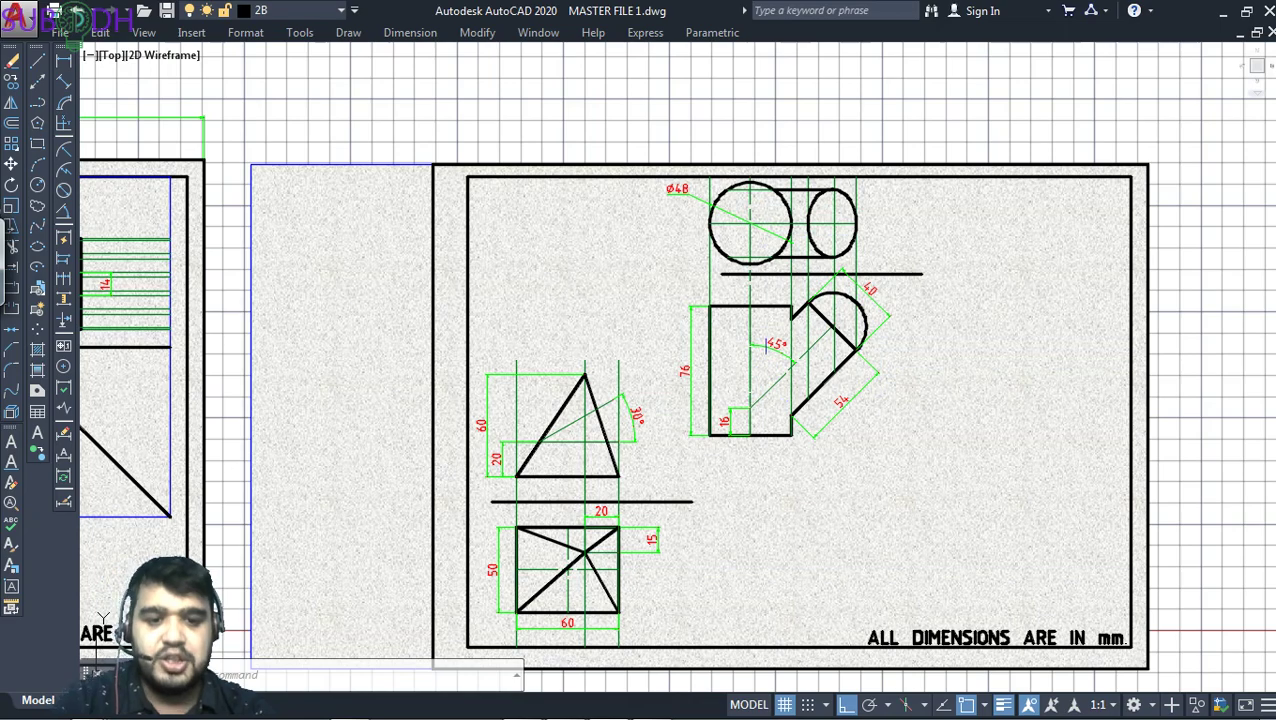
type("z")
key("Return")
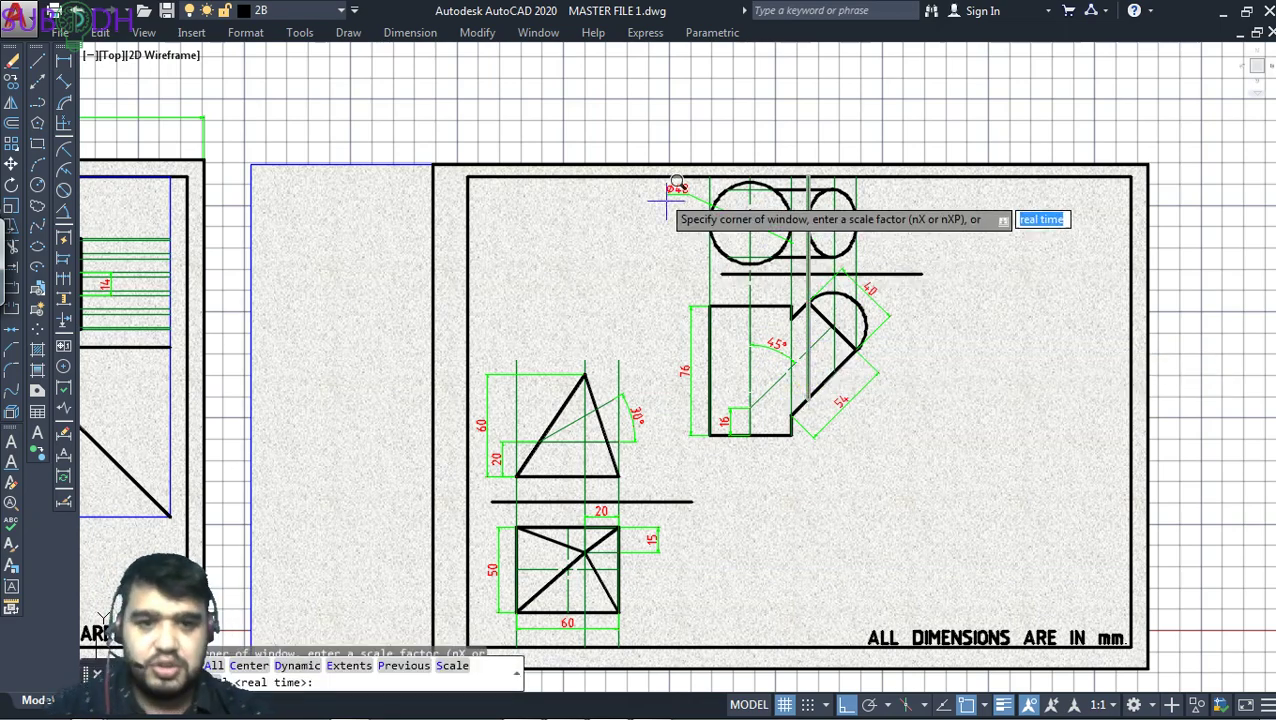
left_click(648, 128)
left_click(934, 450)
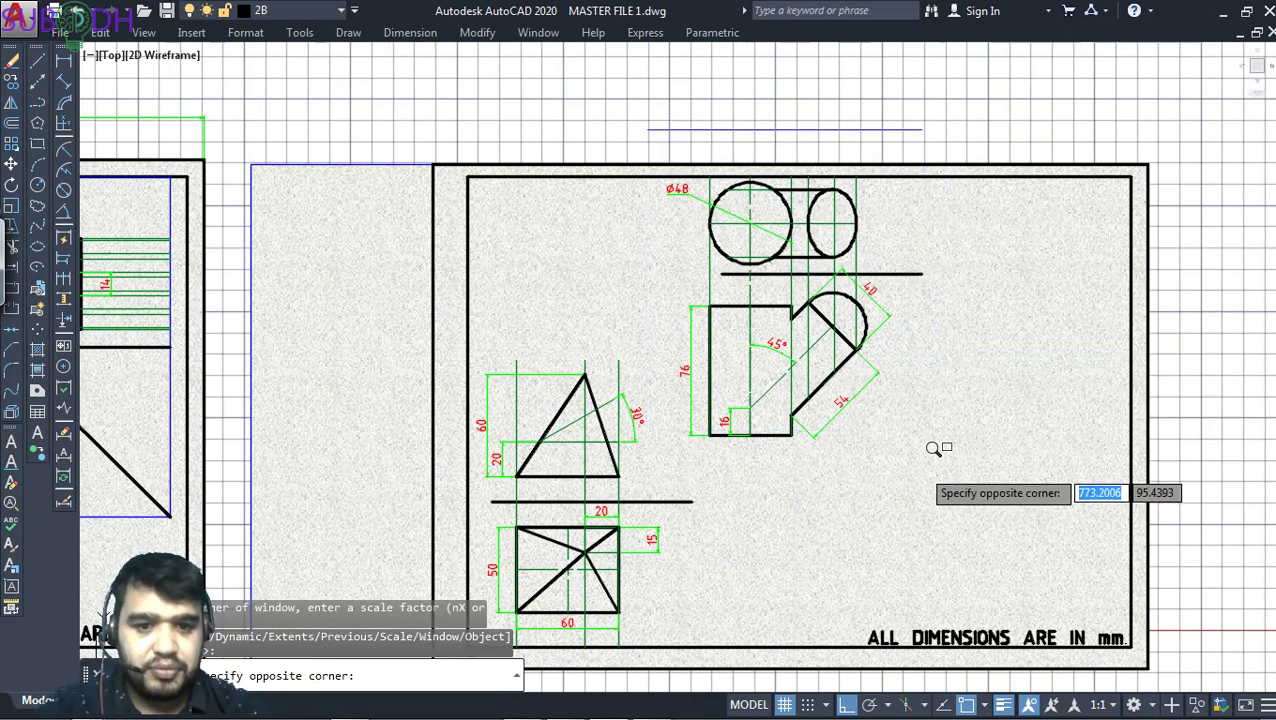
key("alt+Tab")
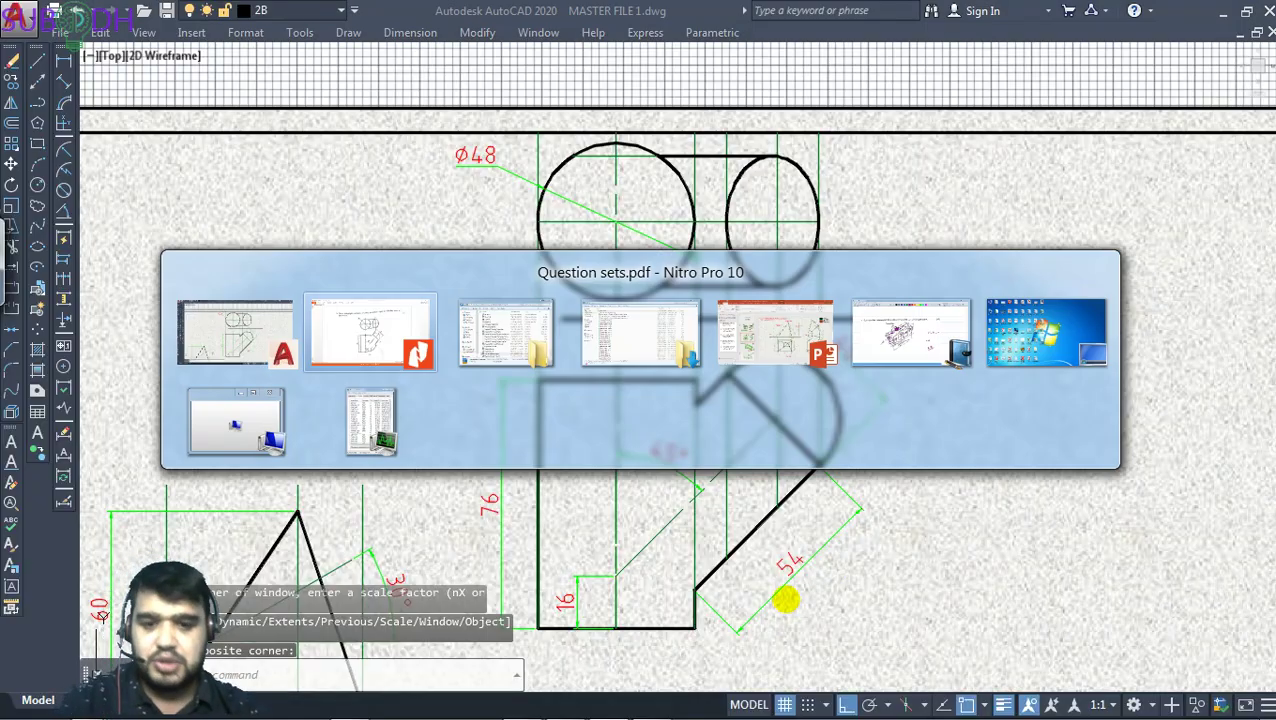
key("alt+Tab")
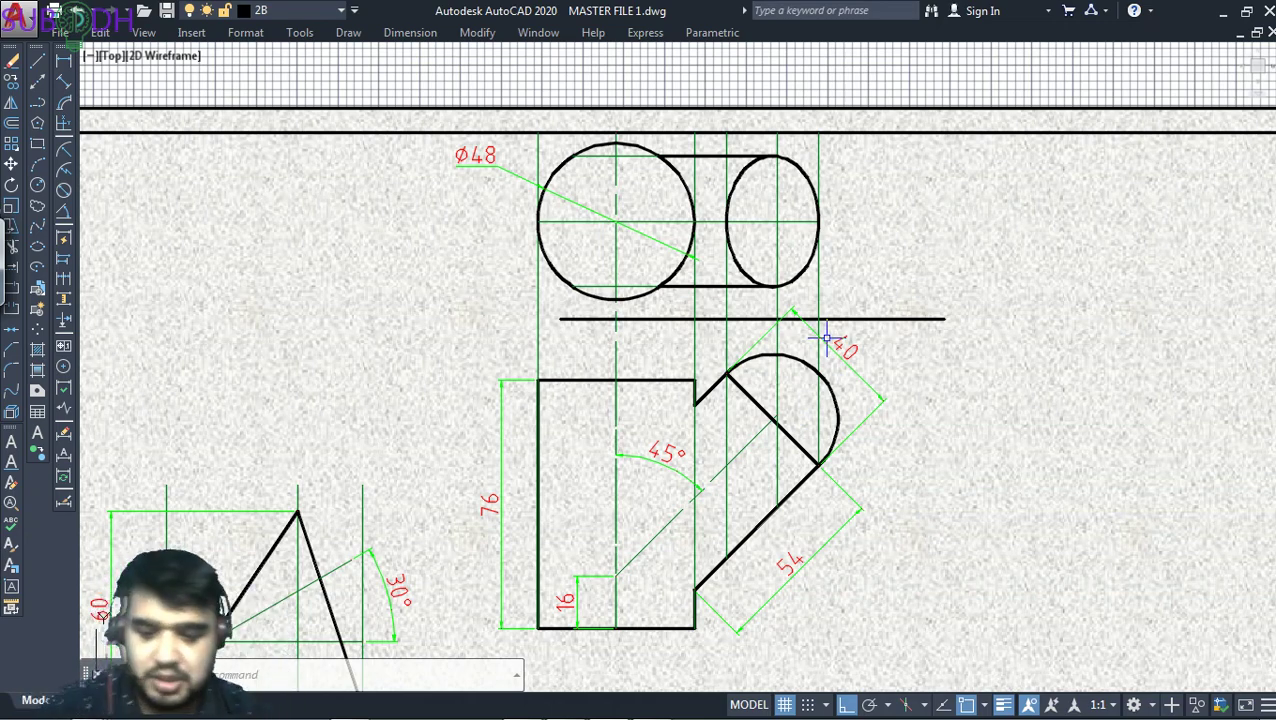
Delete the two construction circles centred on the ends of the inclined branch's end face
key("ctrl+z")
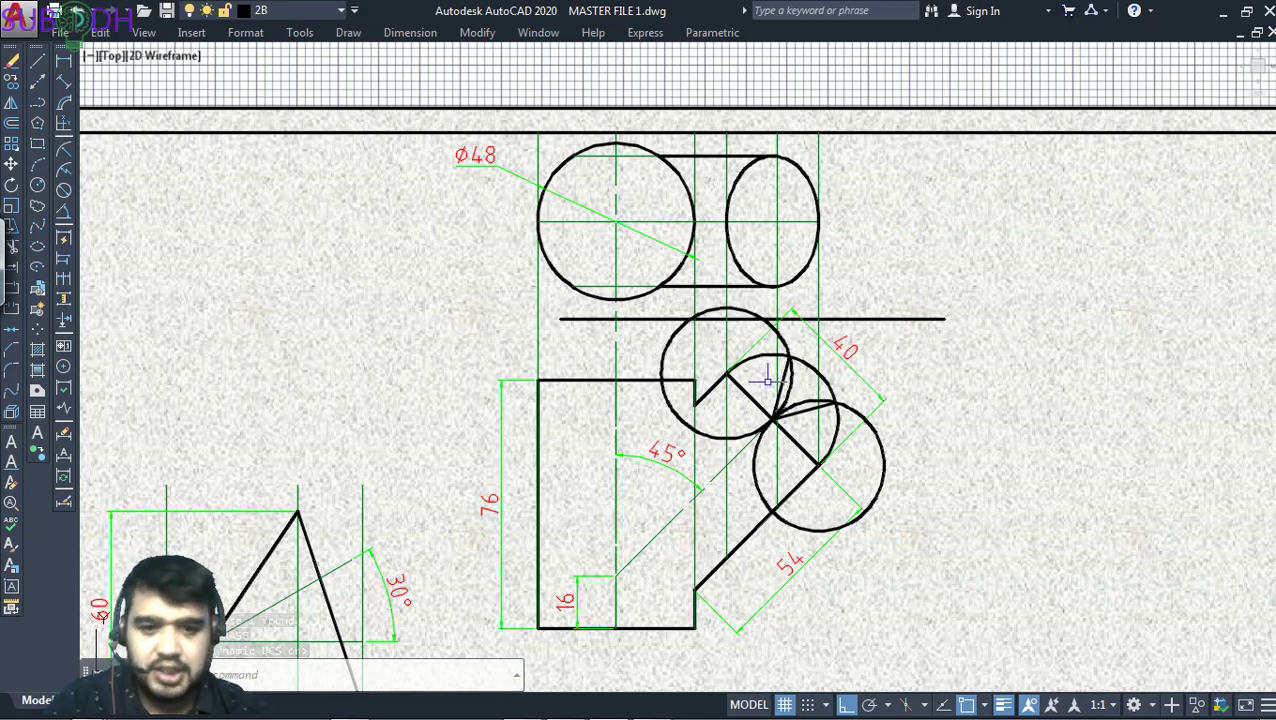
key("Escape")
left_click(711, 432)
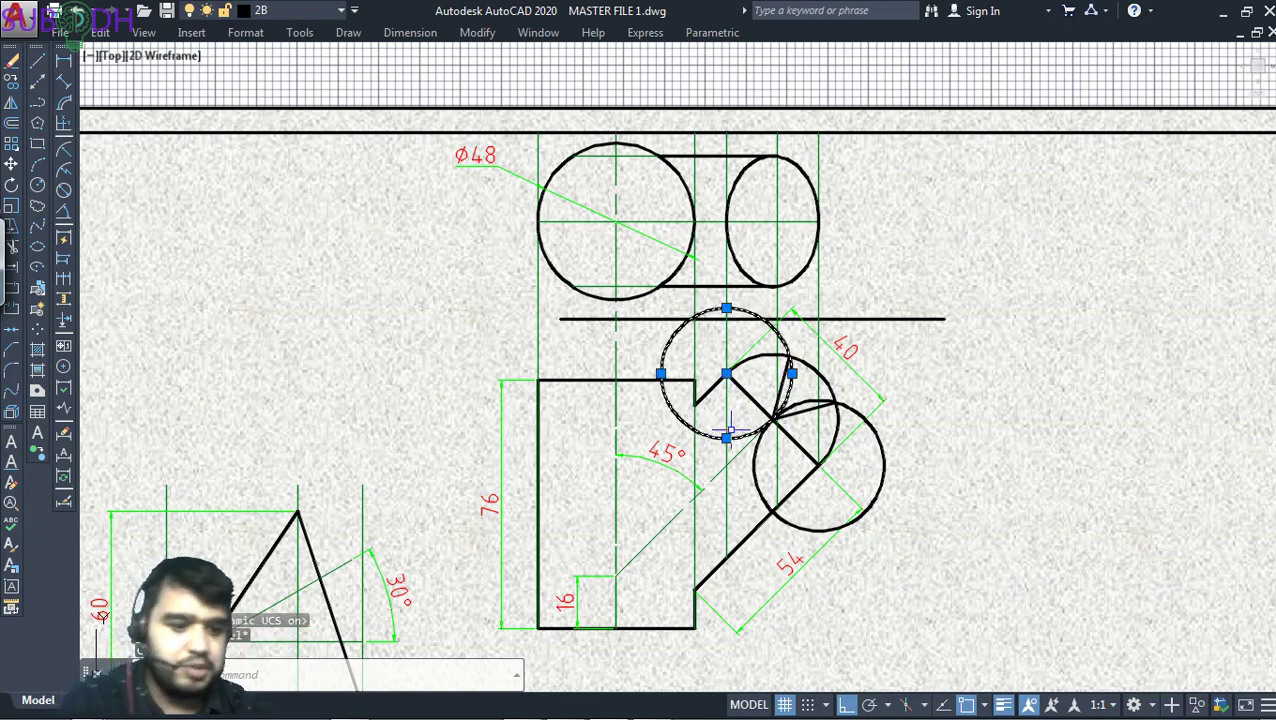
key("Delete")
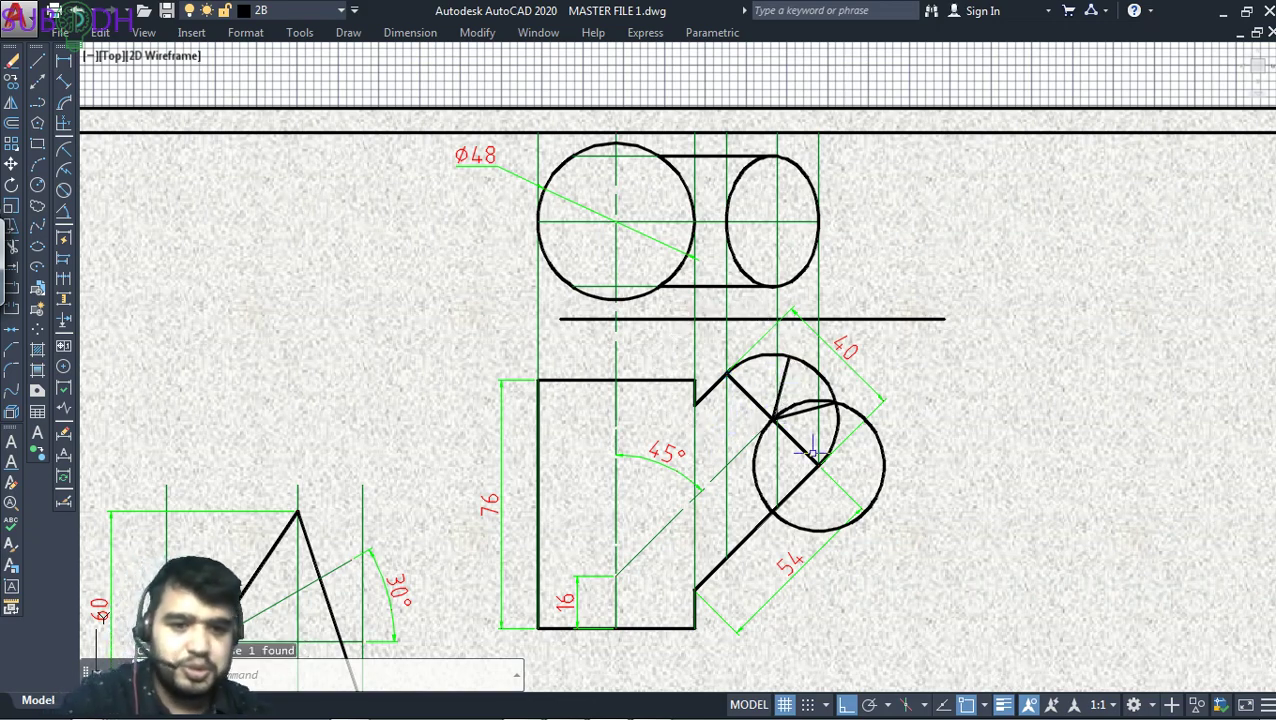
left_click(820, 525)
key("Delete")
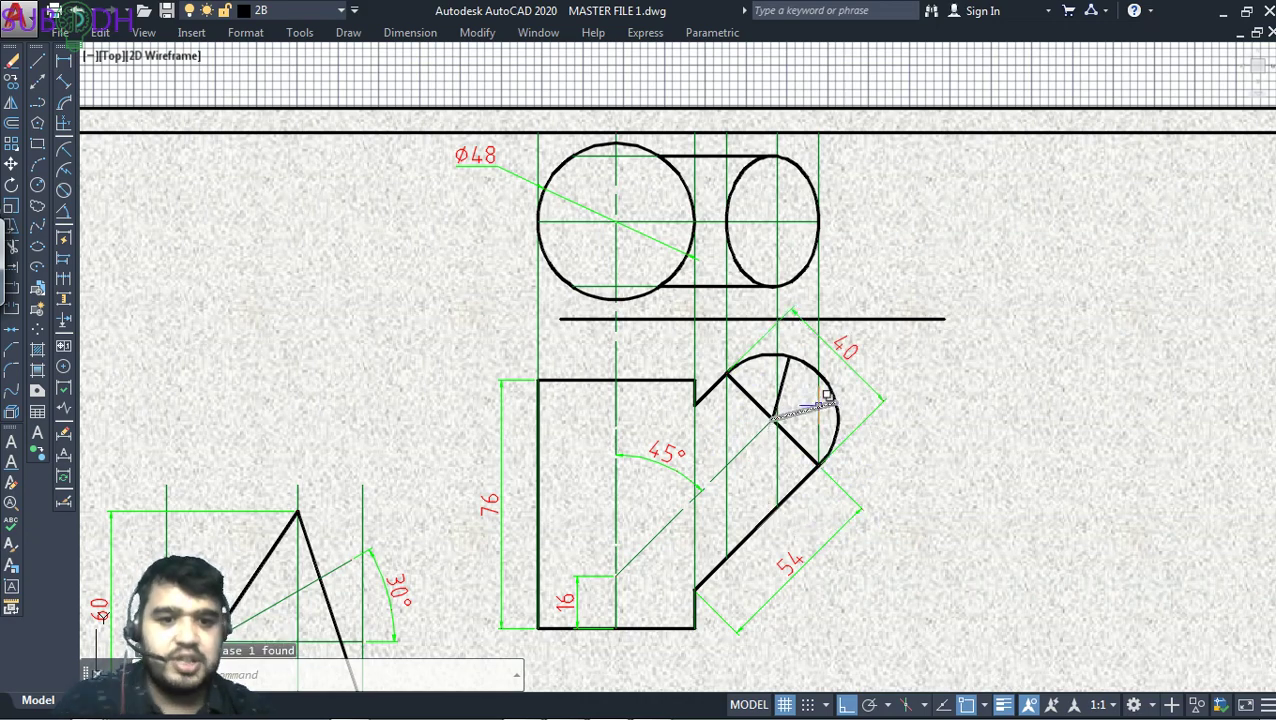
Select the two radial division lines inside the branch's semicircle and open the choice of layers for them
left_click(782, 382)
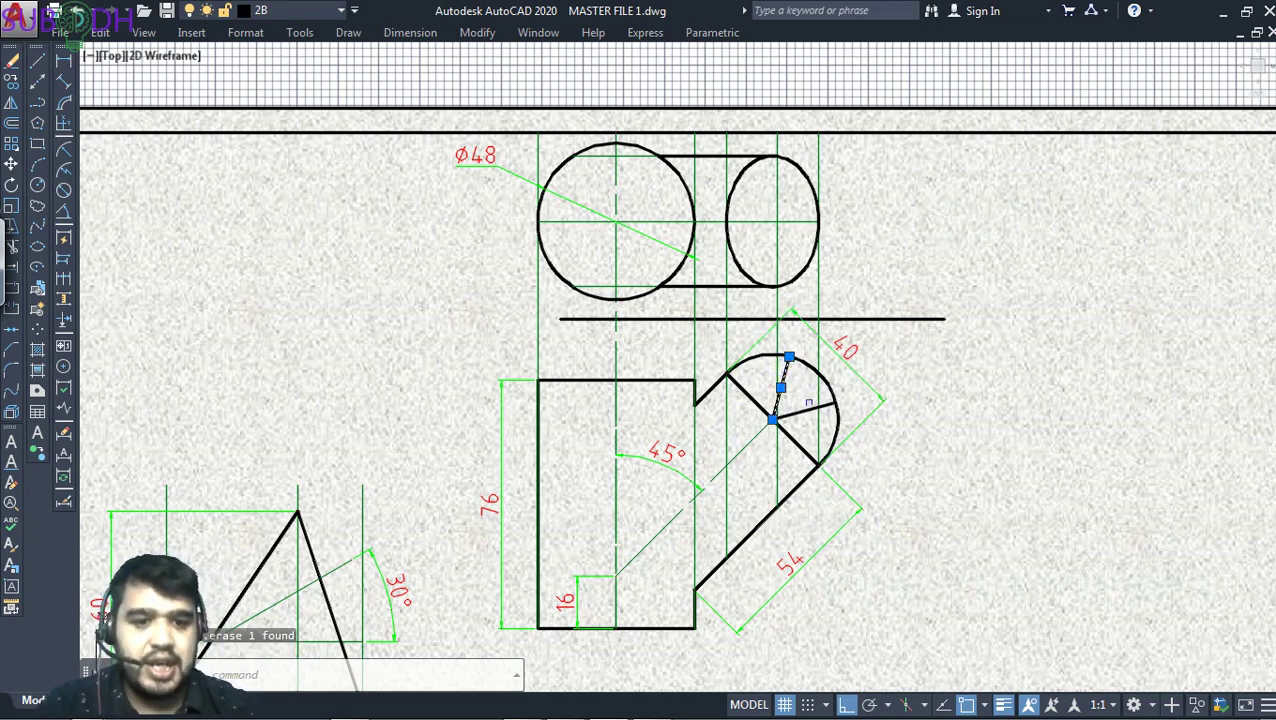
left_click(812, 405)
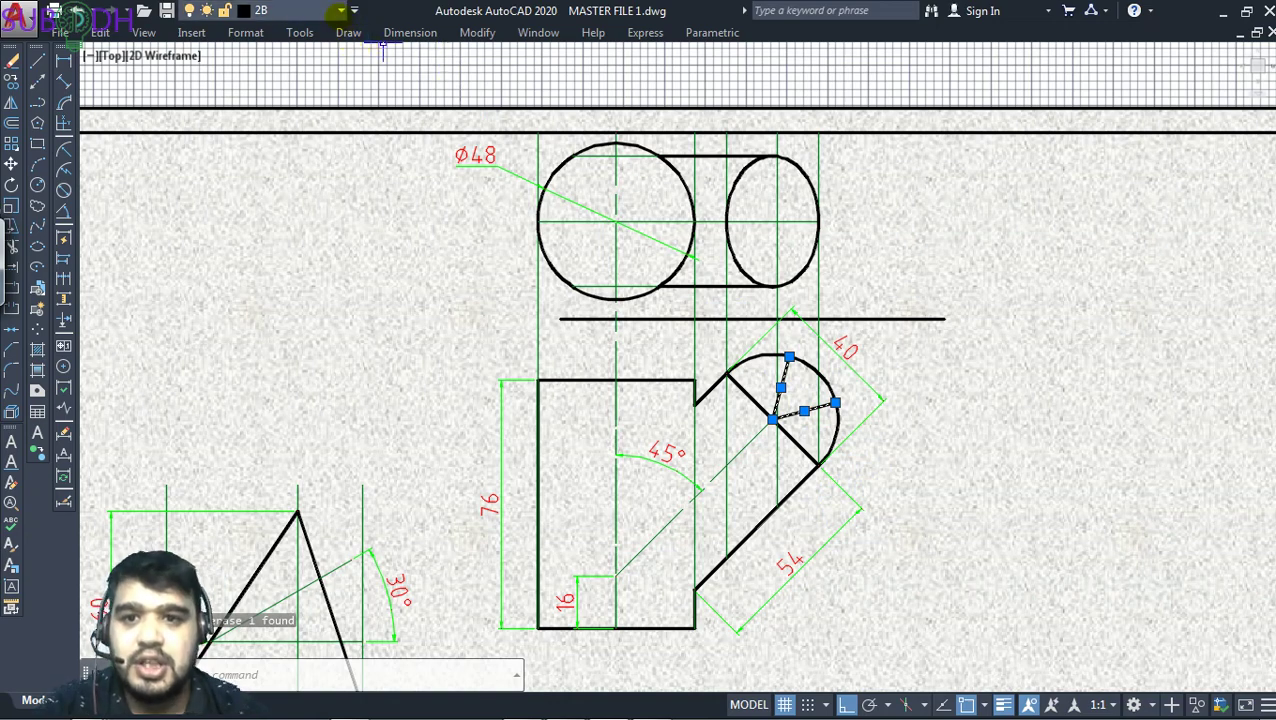
left_click(341, 10)
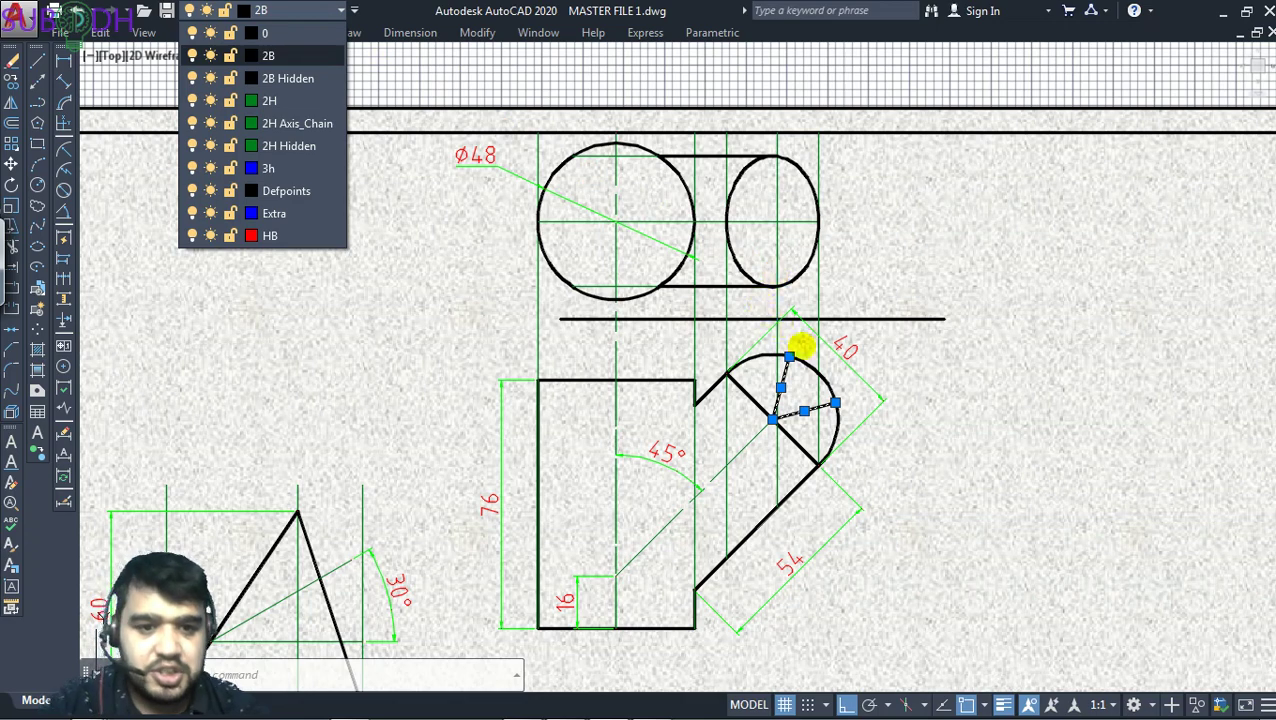
left_click(796, 394)
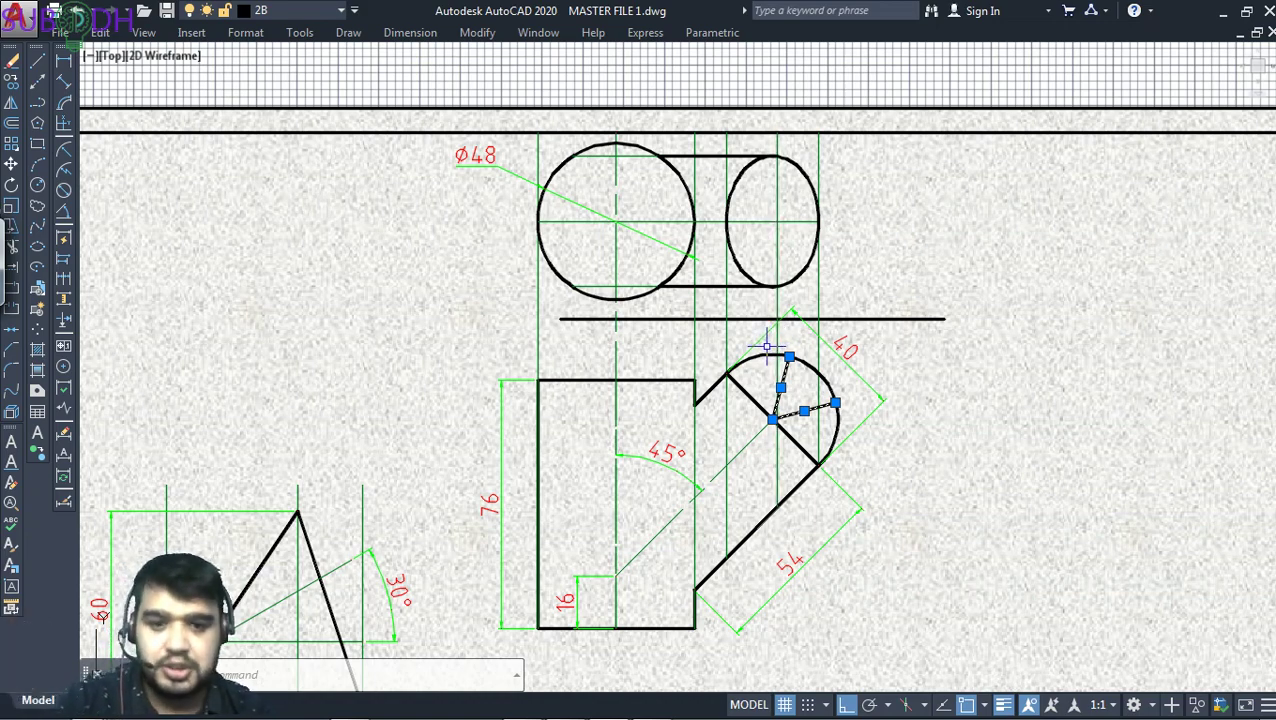
key("ctrl+z")
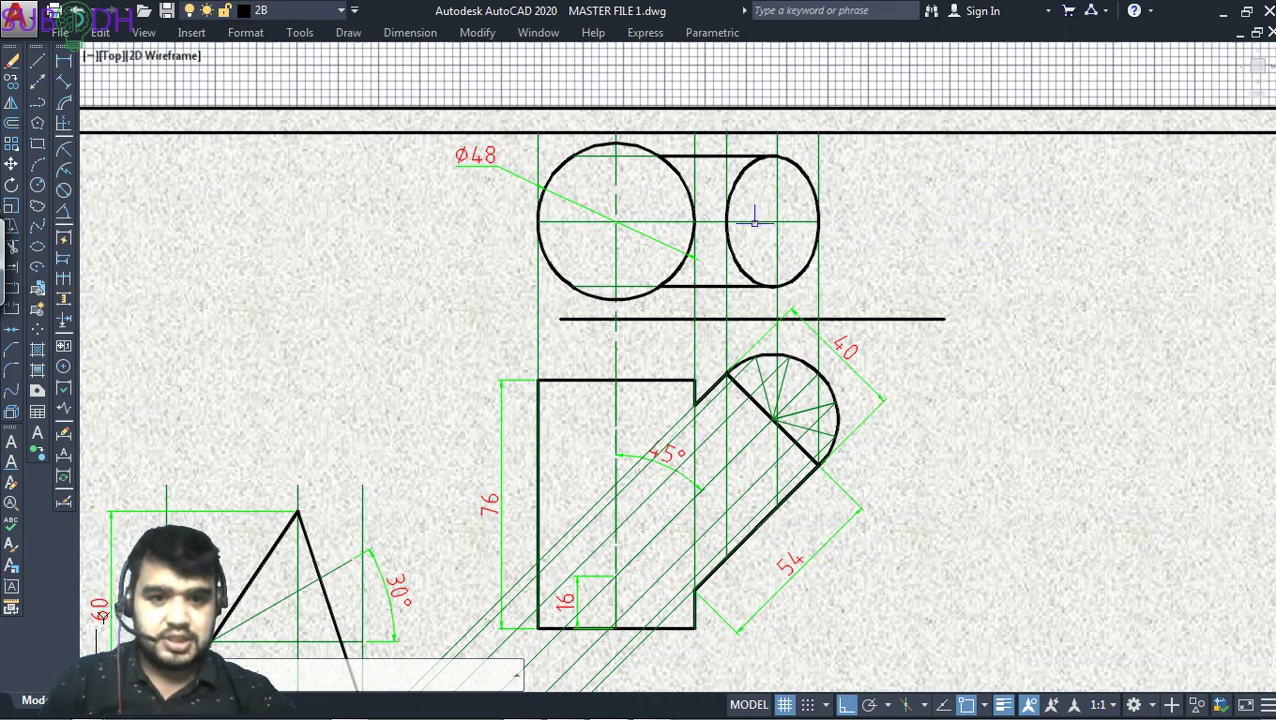
Stretch the right end of the upper view's horizontal centre line horizontally, well beyond the ellipse
left_click(790, 221)
left_click(818, 221)
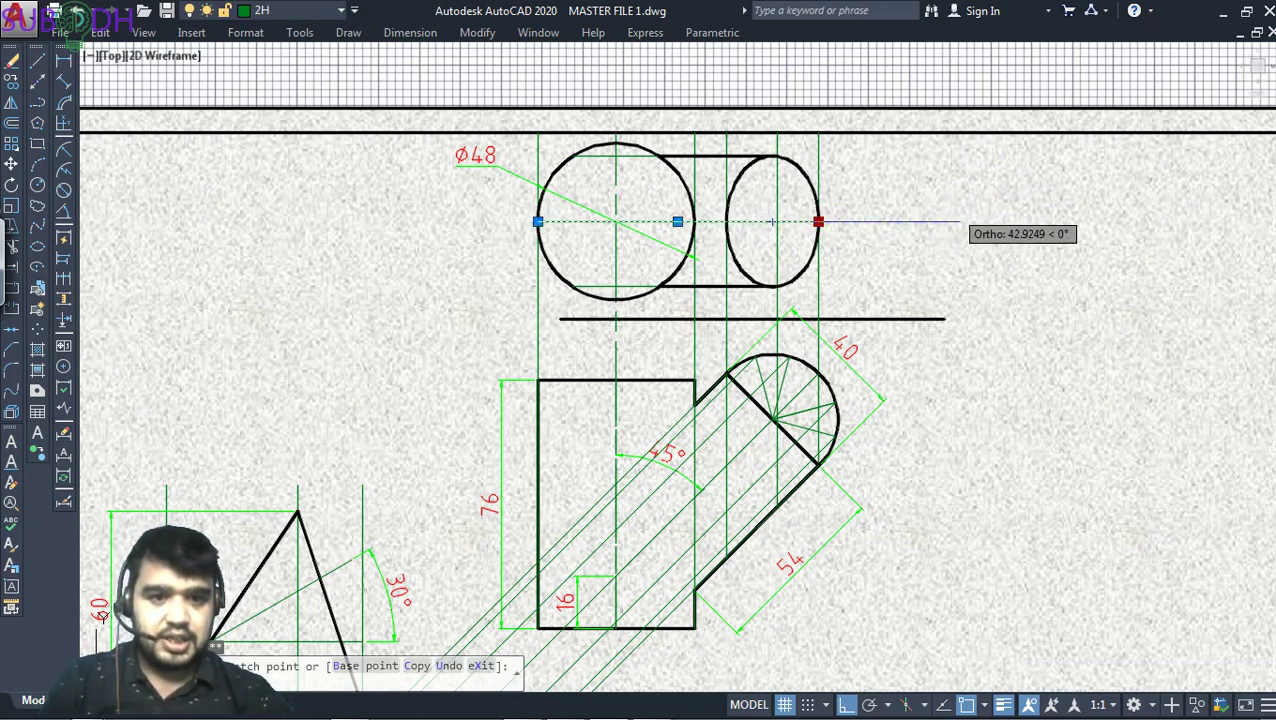
left_click(982, 221)
key("Escape")
key("Escape")
key("Escape")
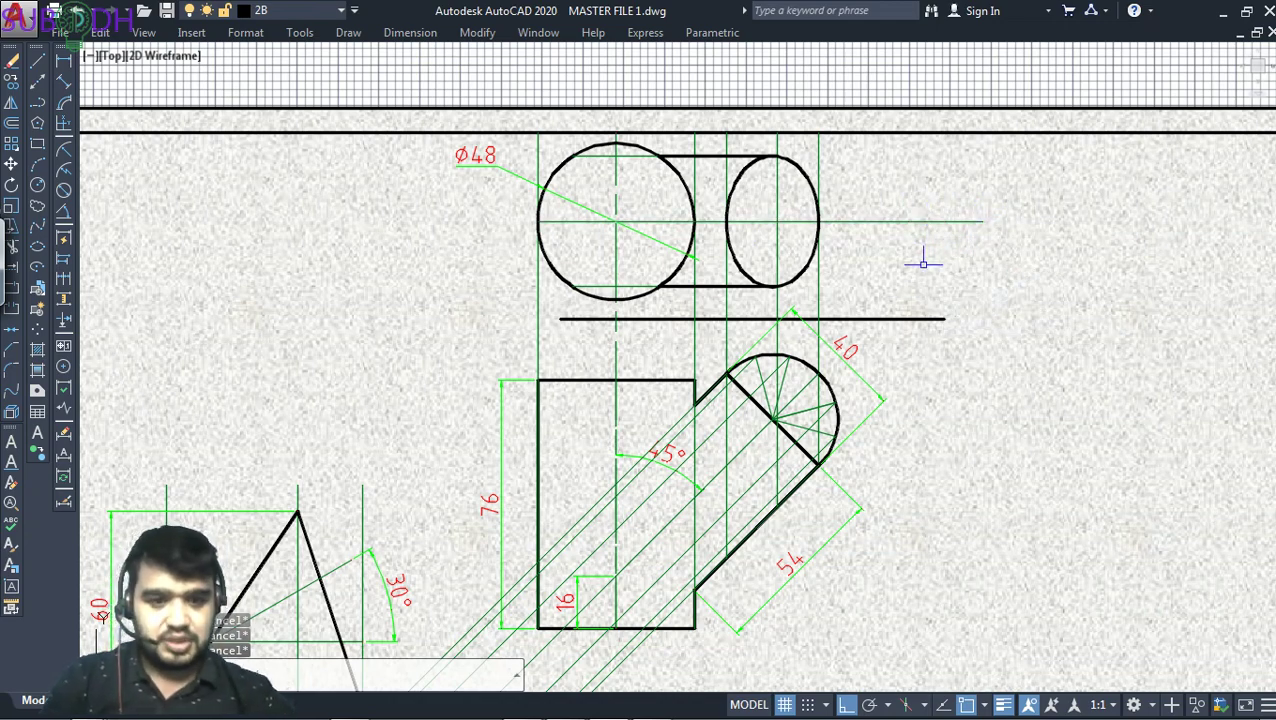
Draw a circle of radius 20 centred on the right end of the upper view's horizontal centre line
type("c")
key("Return")
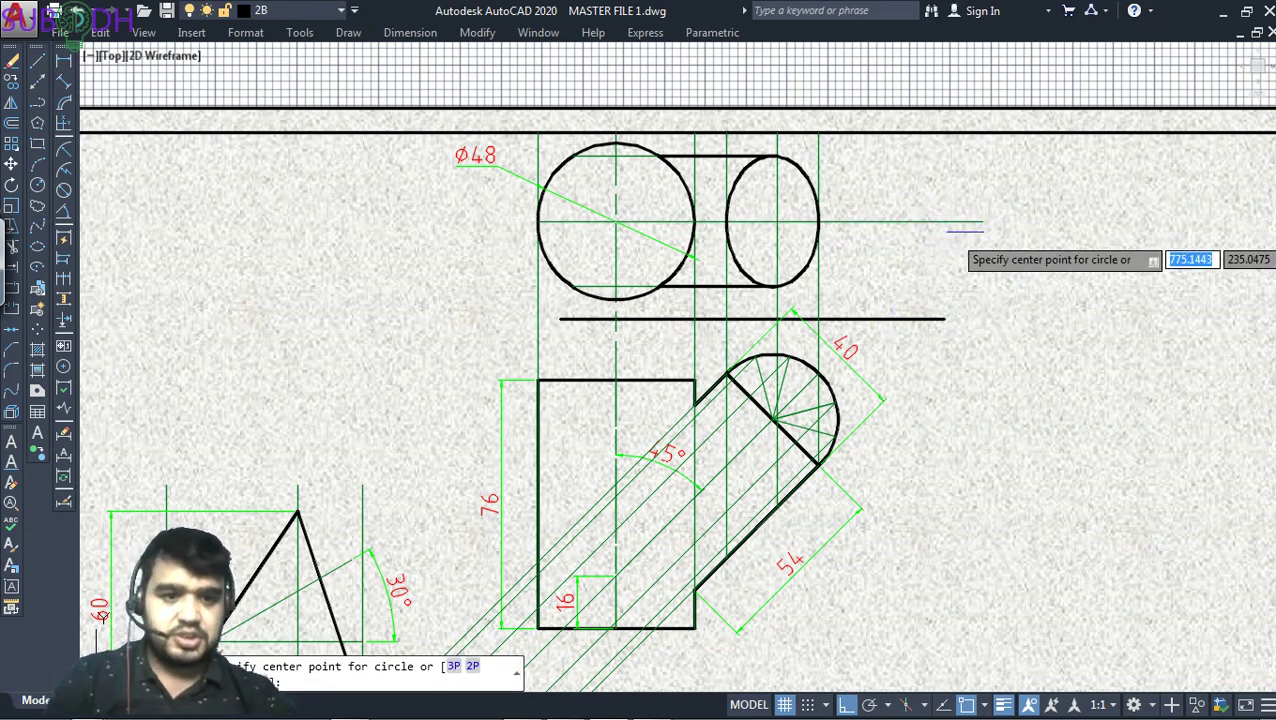
left_click(982, 221)
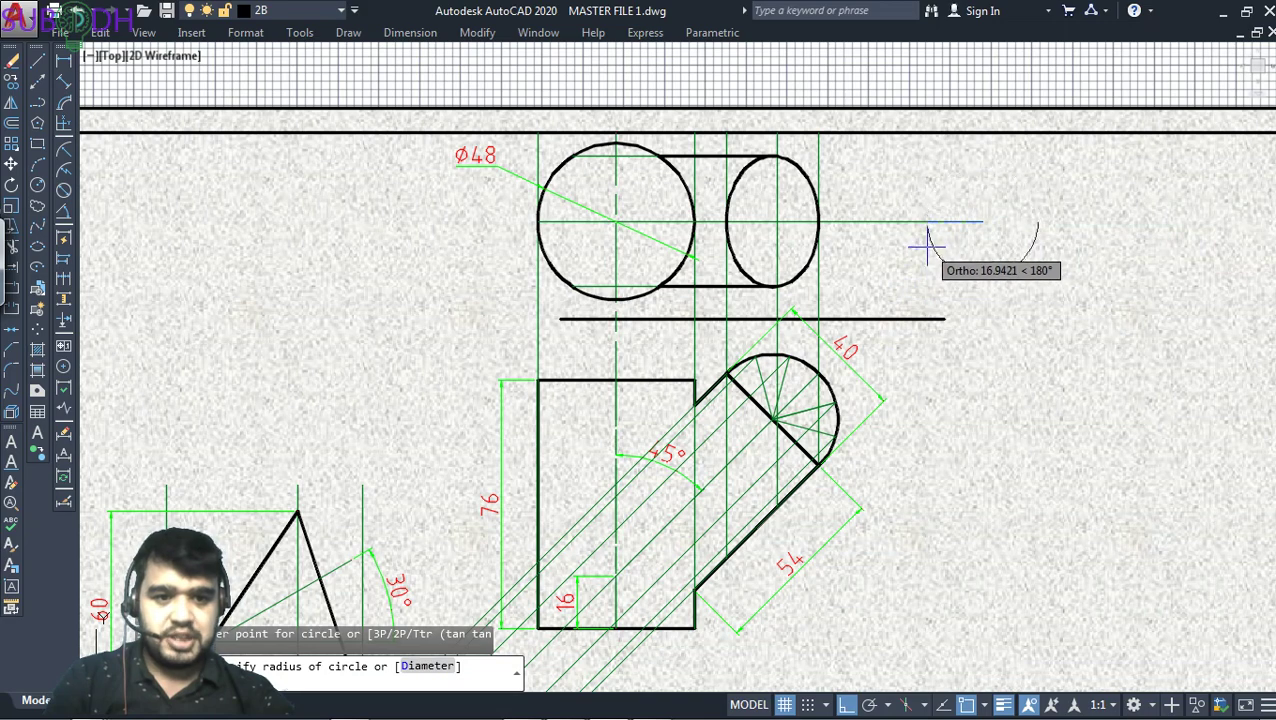
type("20")
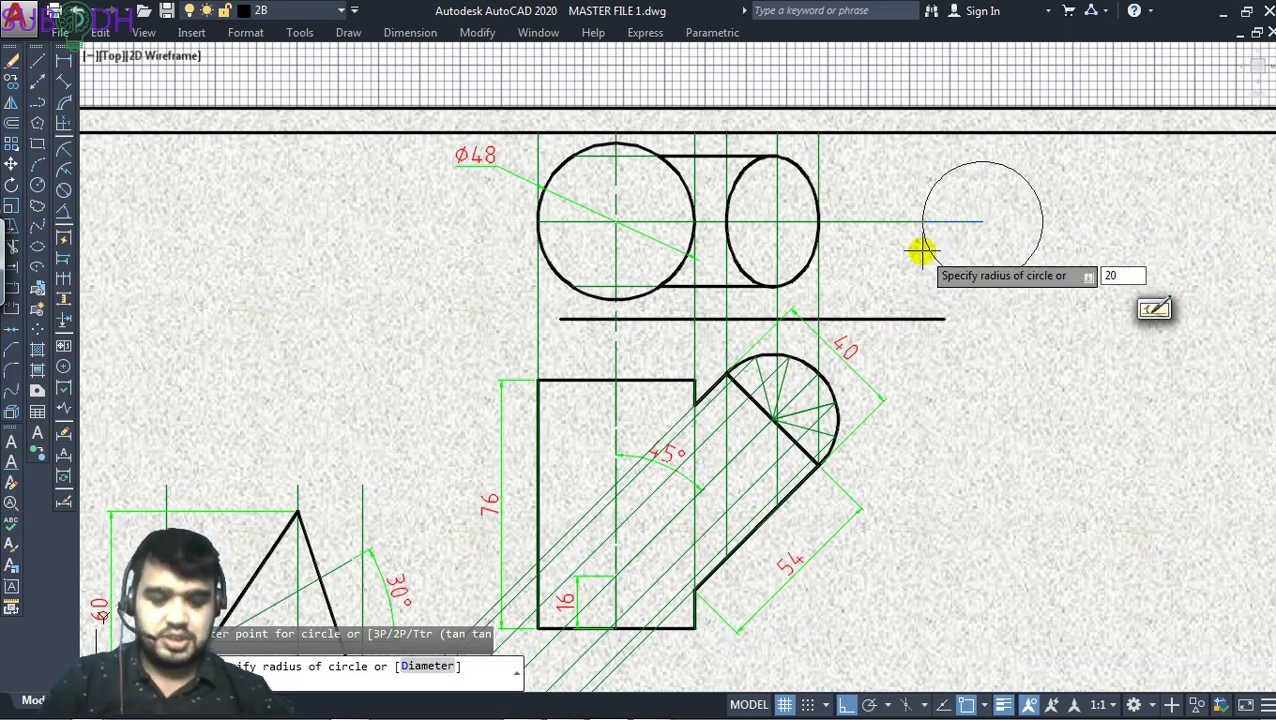
key("Return")
key("Escape")
key("Escape")
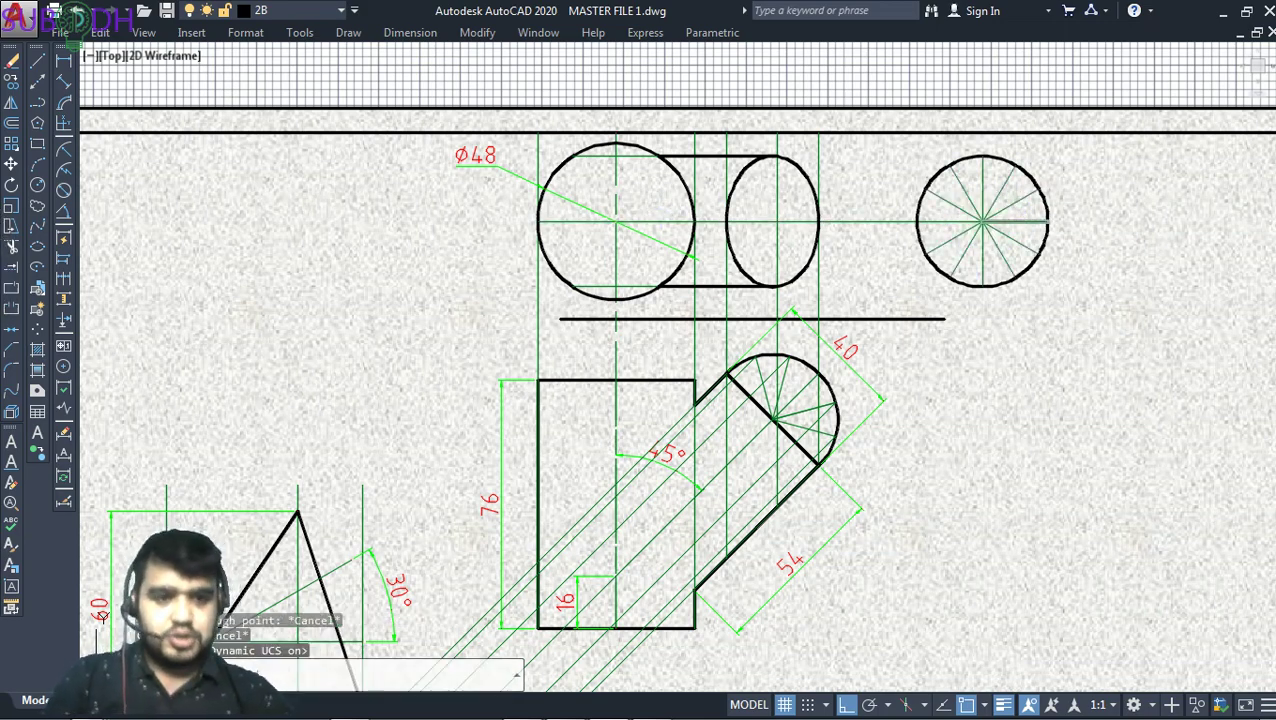
Make layer 2H current and draw horizontal construction lines through the division points of the right-hand circle, above and below its centre line
left_click(300, 10)
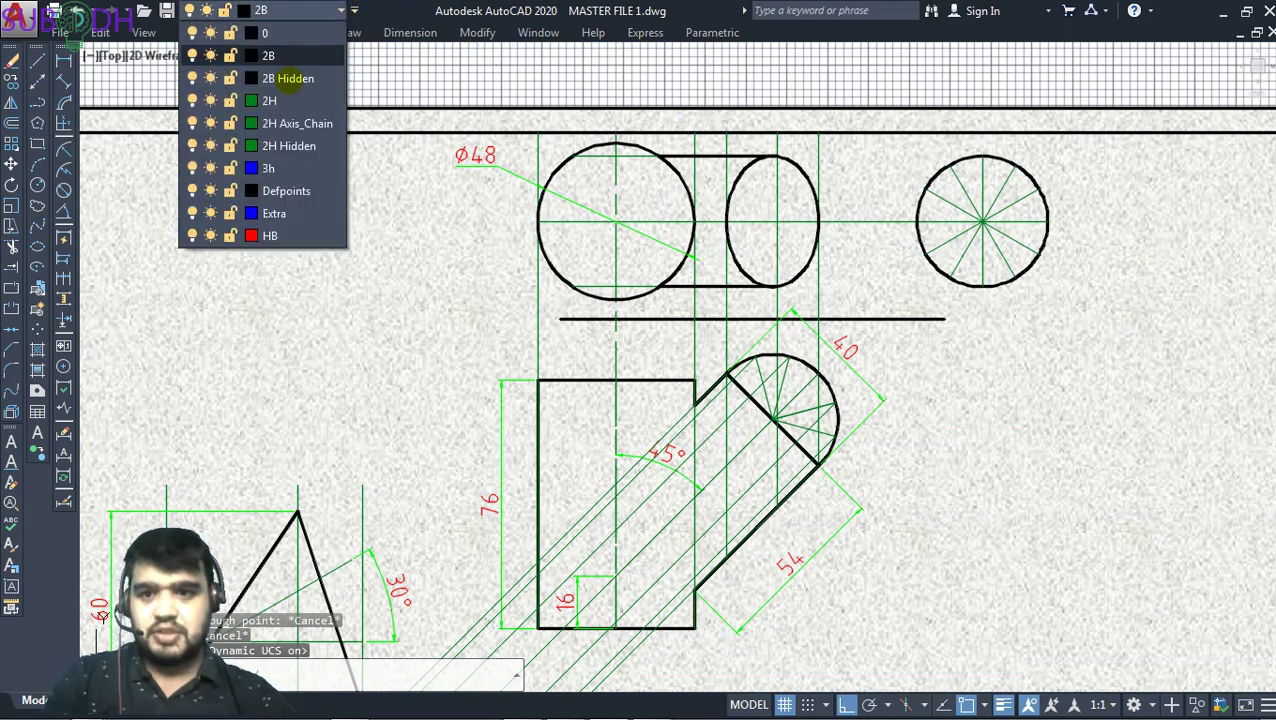
left_click(285, 98)
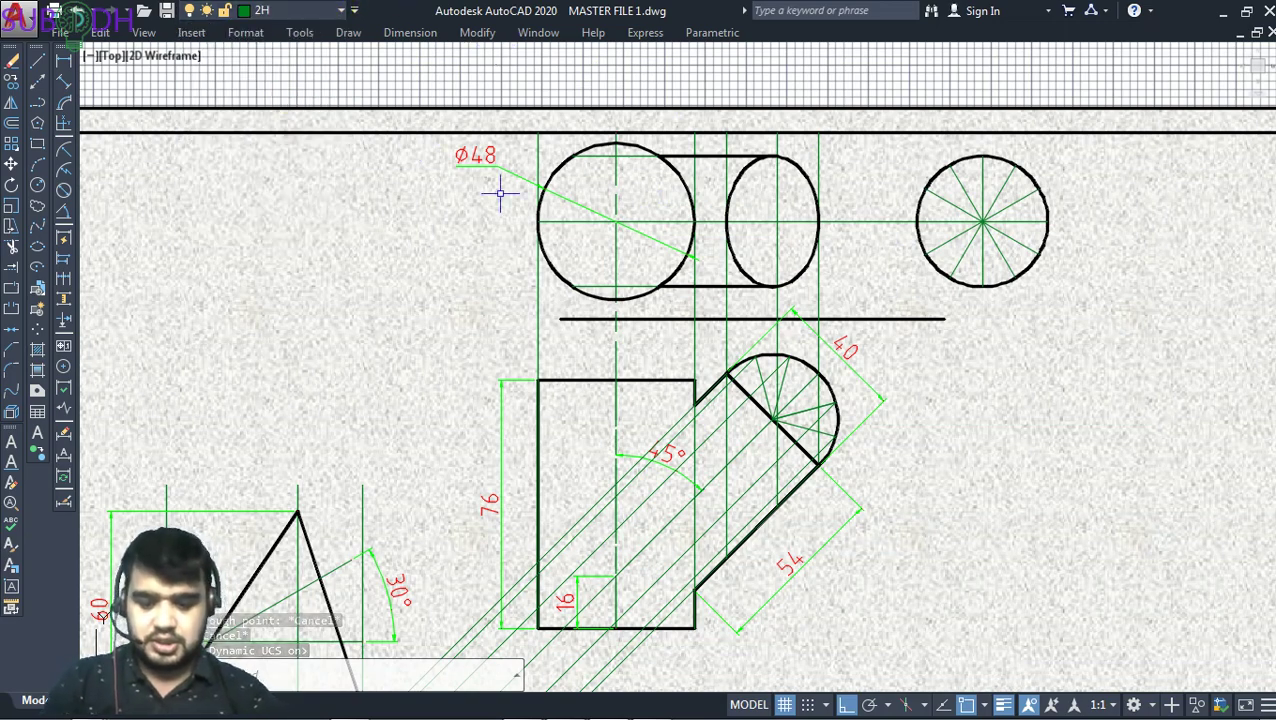
key("space")
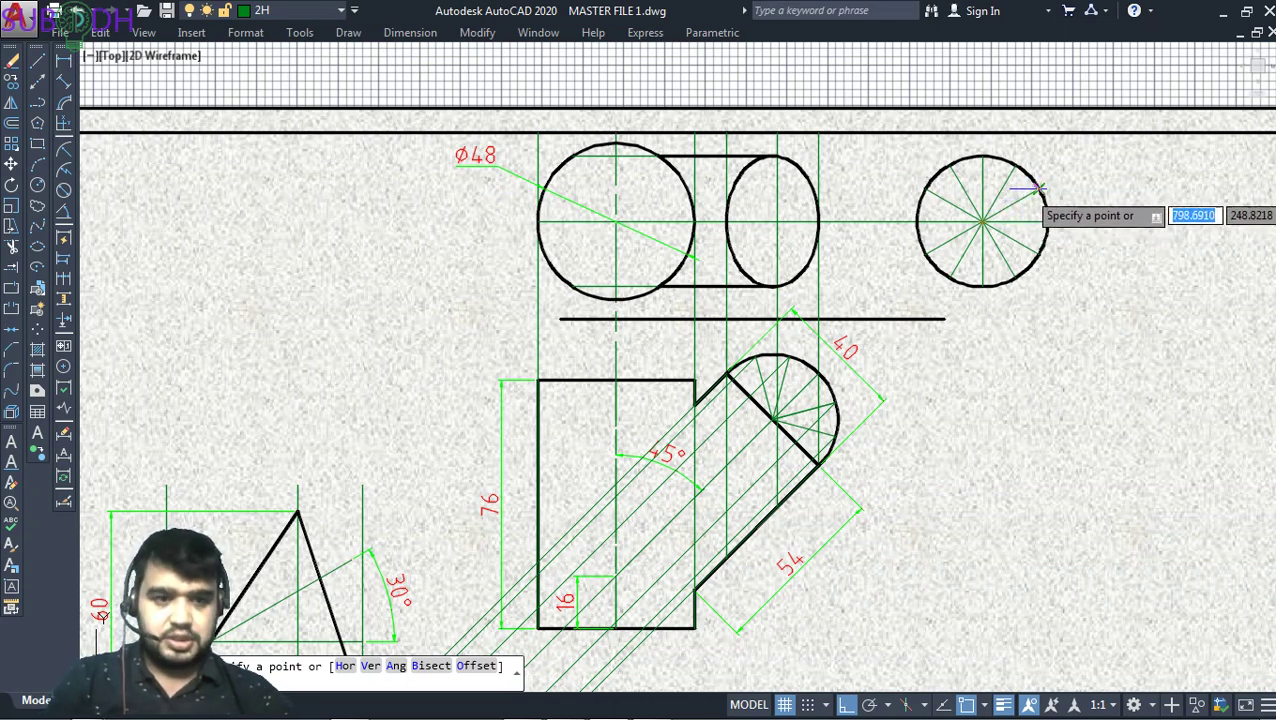
type("h")
key("Return")
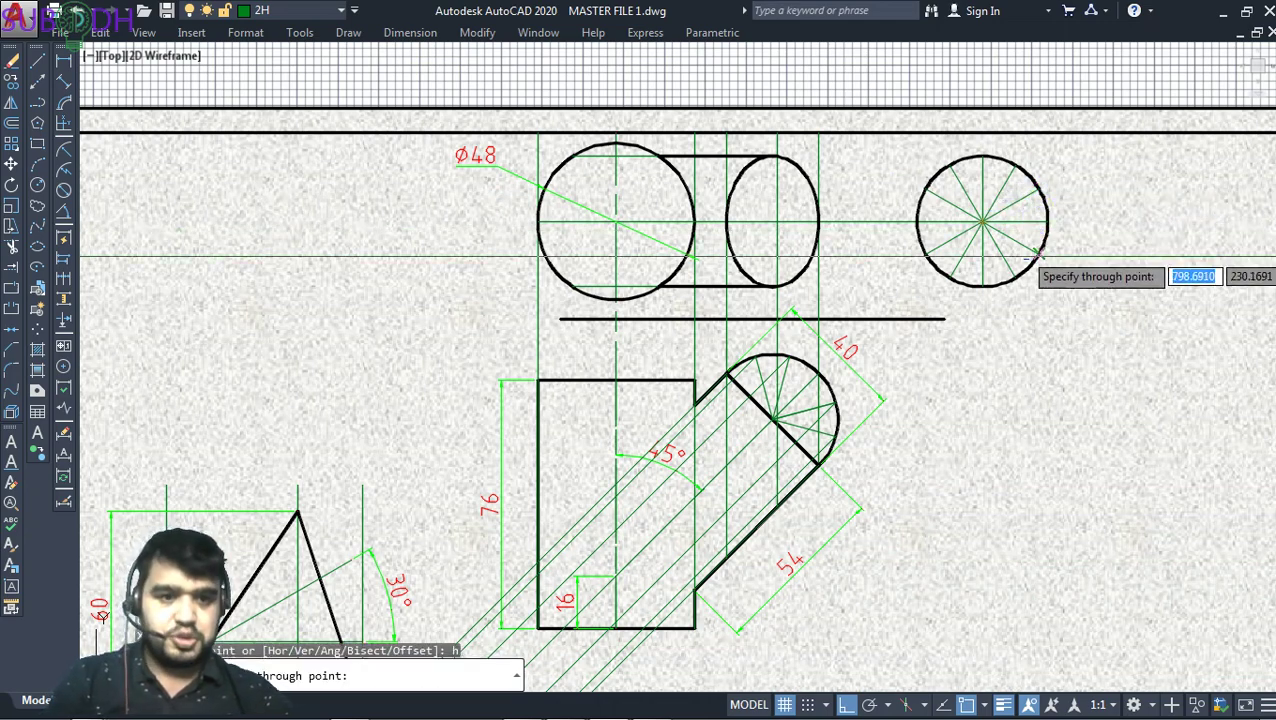
left_click(988, 279)
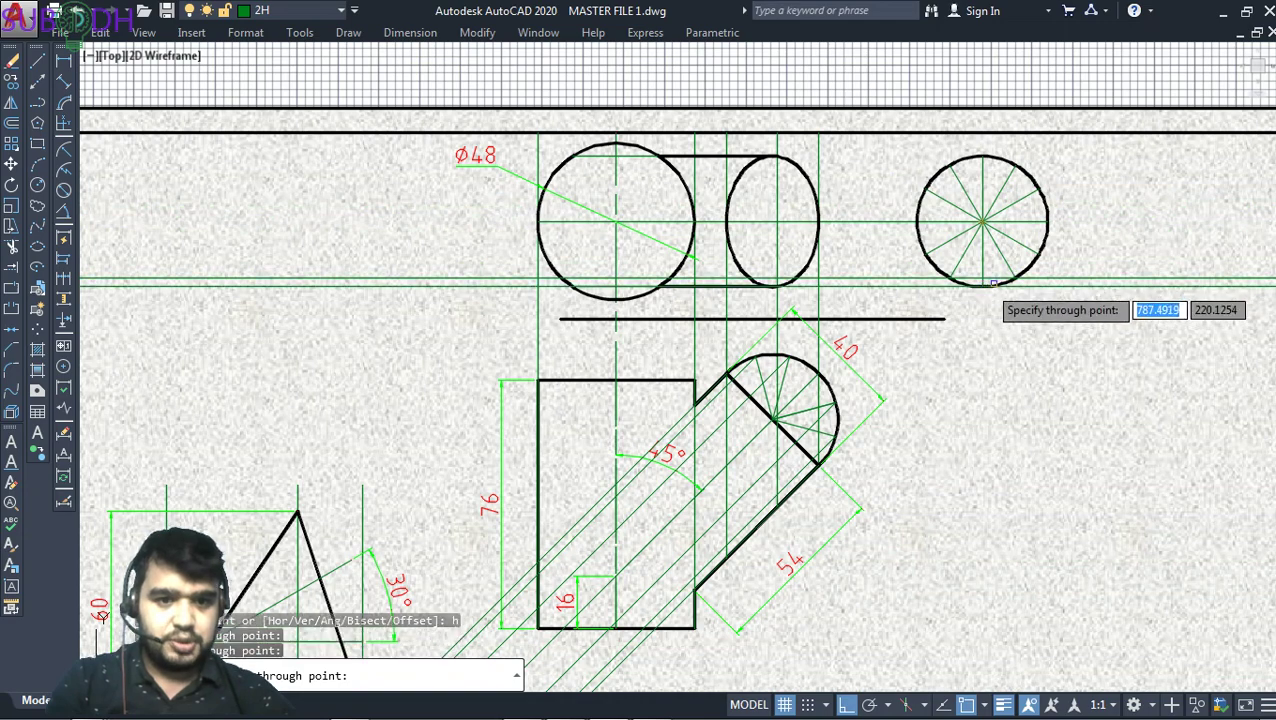
left_click(1030, 255)
left_click(1038, 188)
left_click(1000, 163)
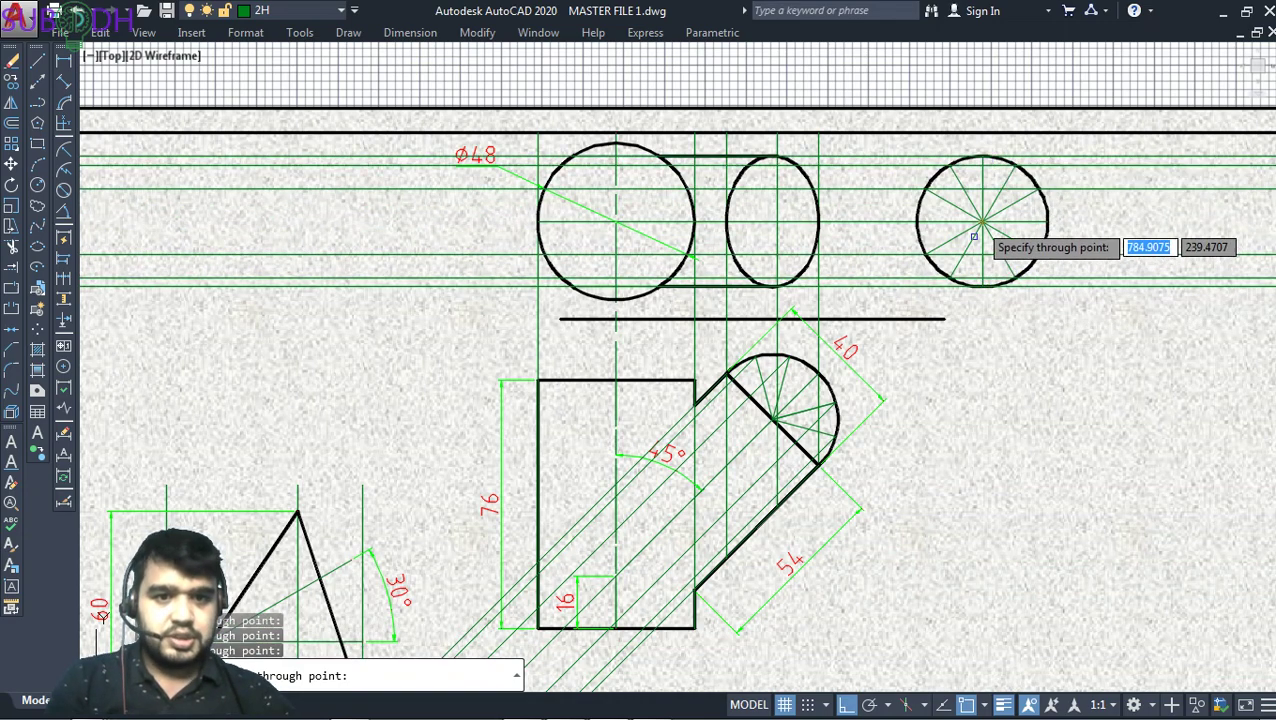
key("Escape")
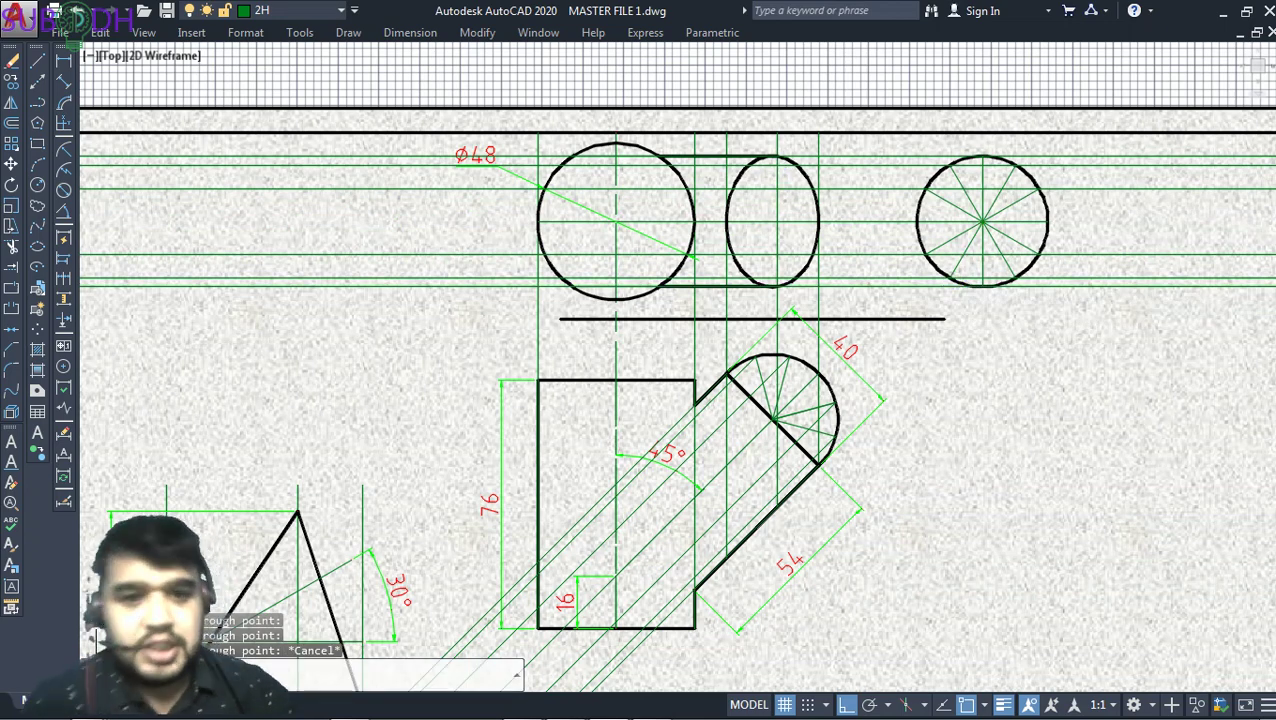
left_click(757, 250)
key("Delete")
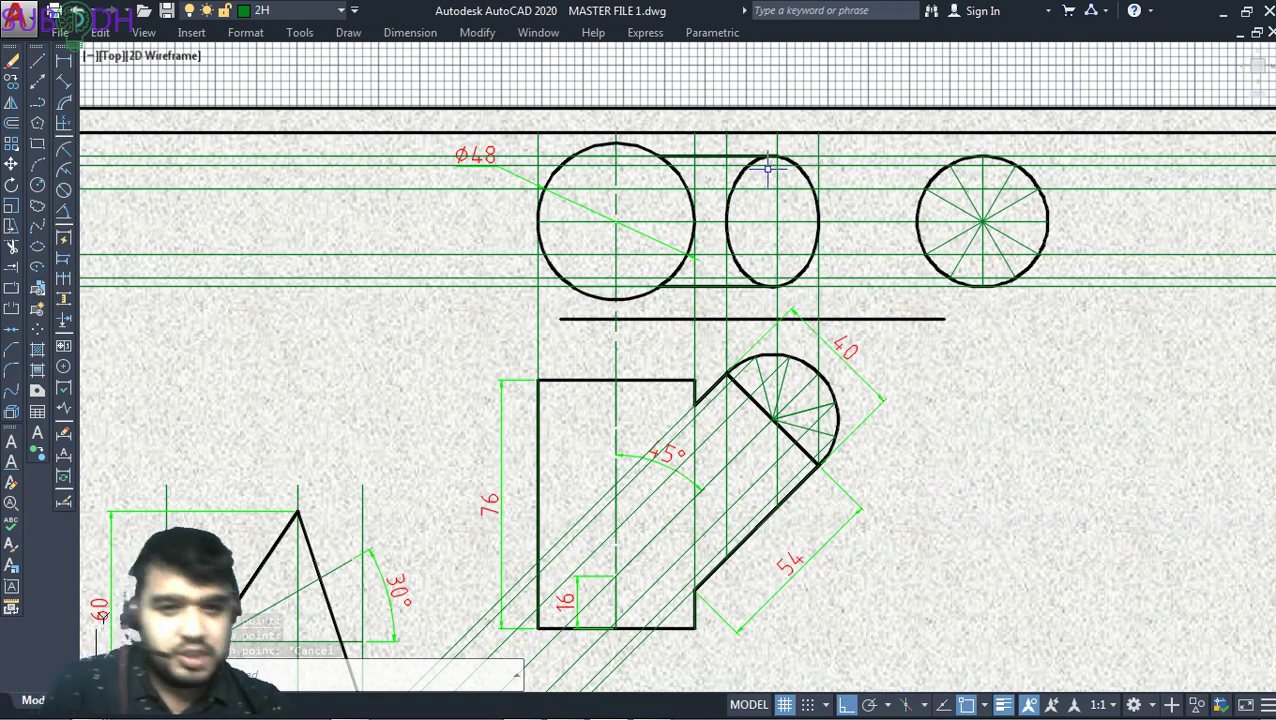
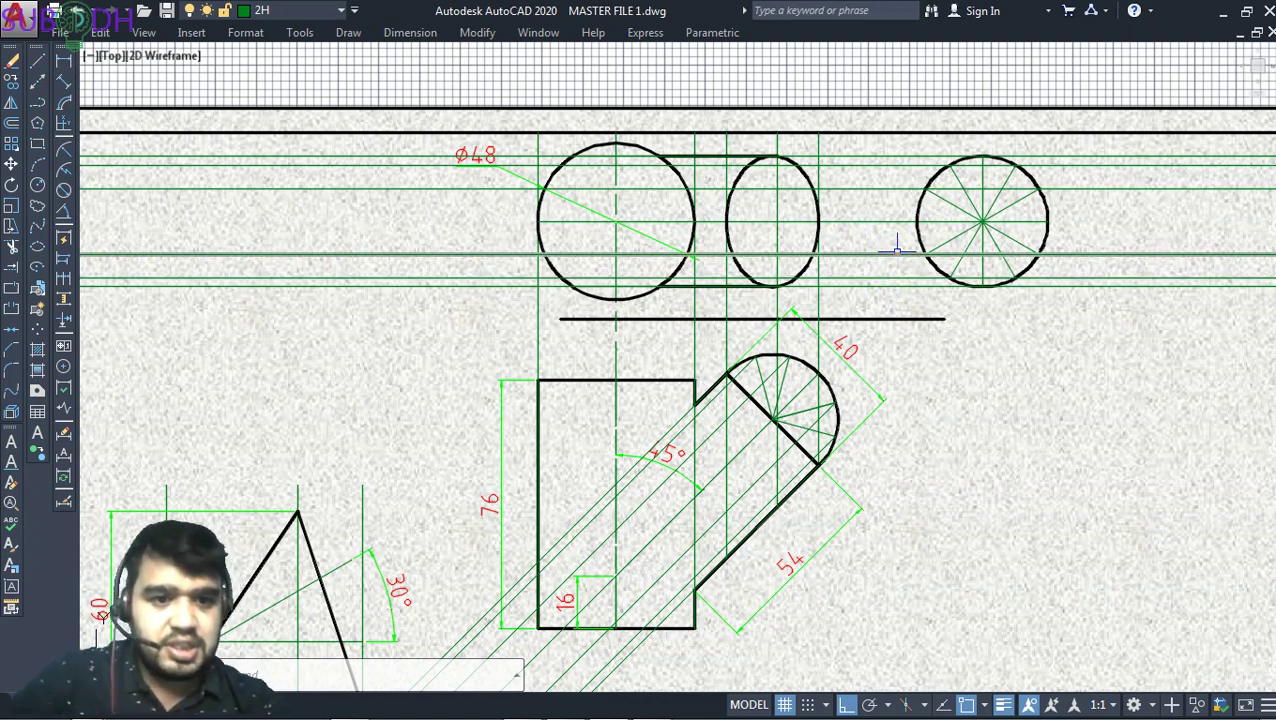
Examine how the horizontal projection lines through the divided circle correspond to the inclined rays from the branch's semicircle
left_click(886, 222)
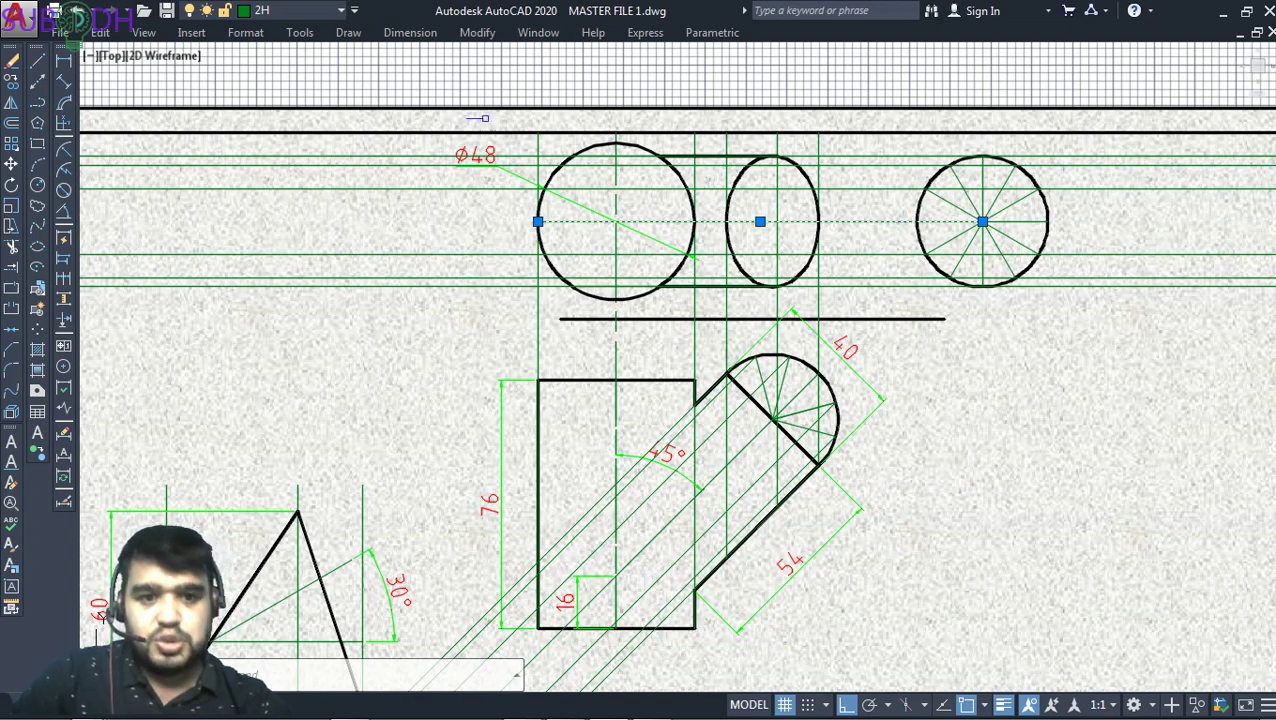
left_click(705, 388)
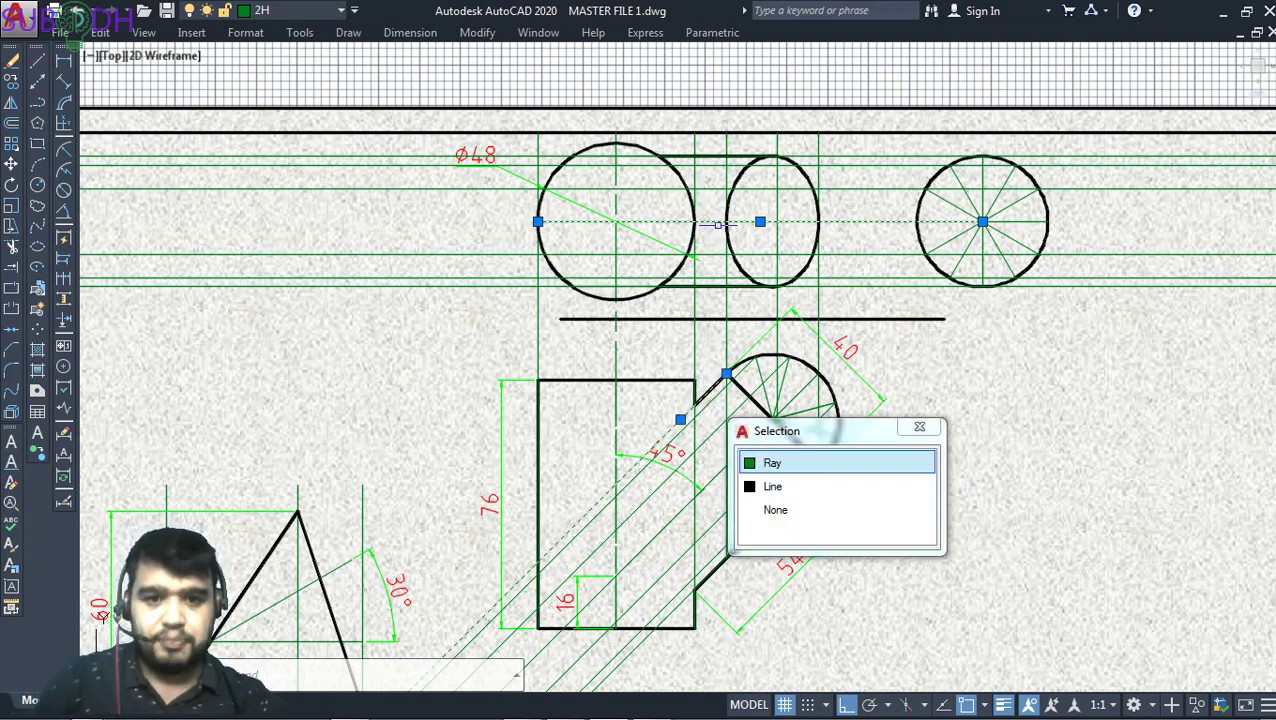
key("Escape")
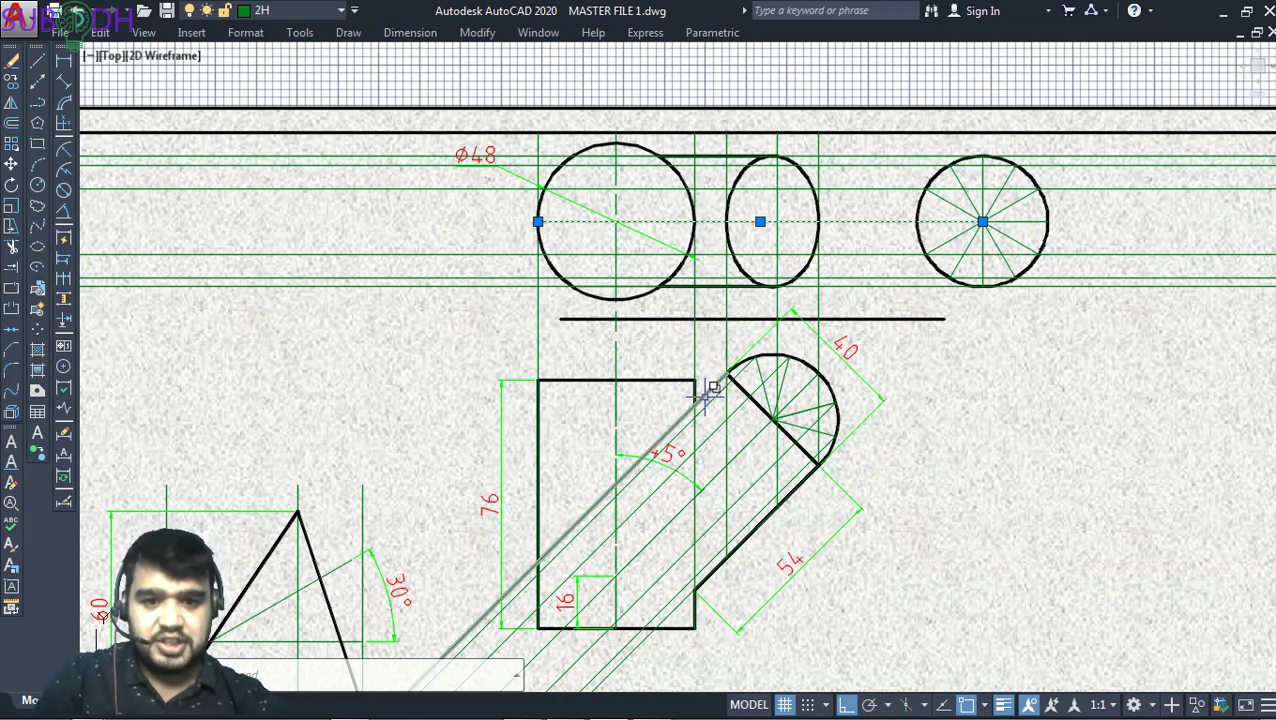
key("Escape")
left_click(935, 254)
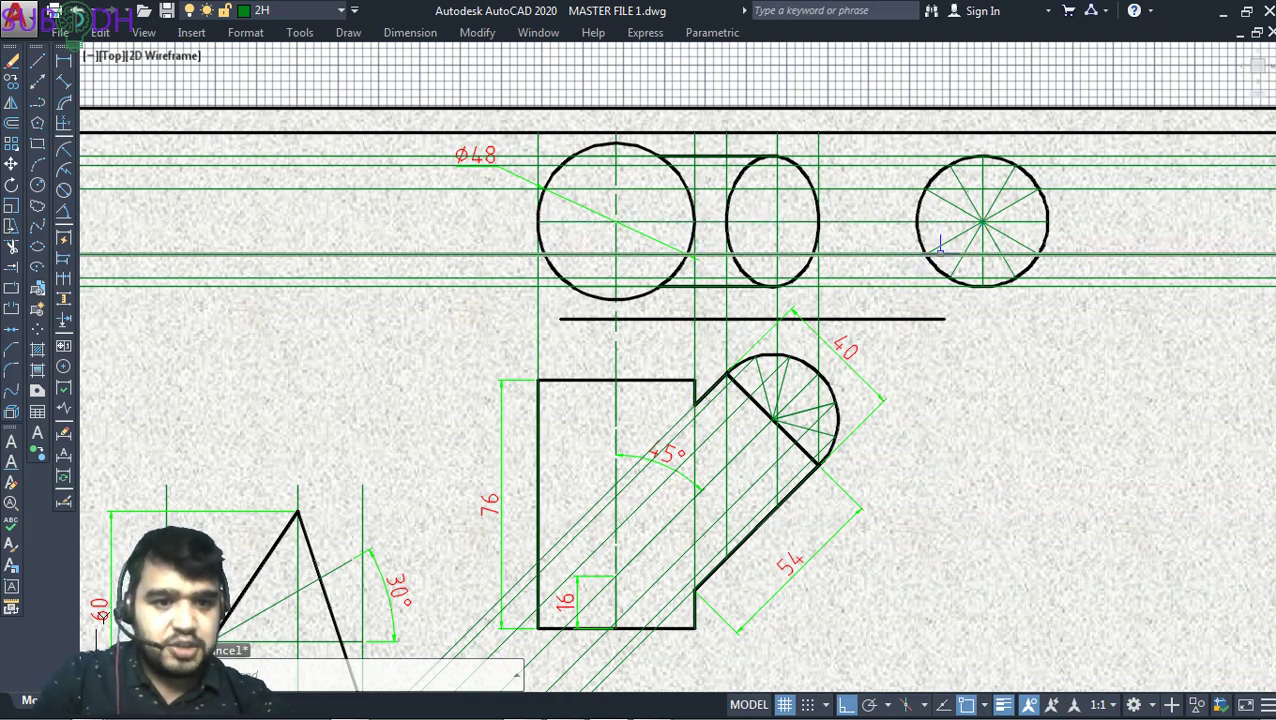
left_click(946, 188)
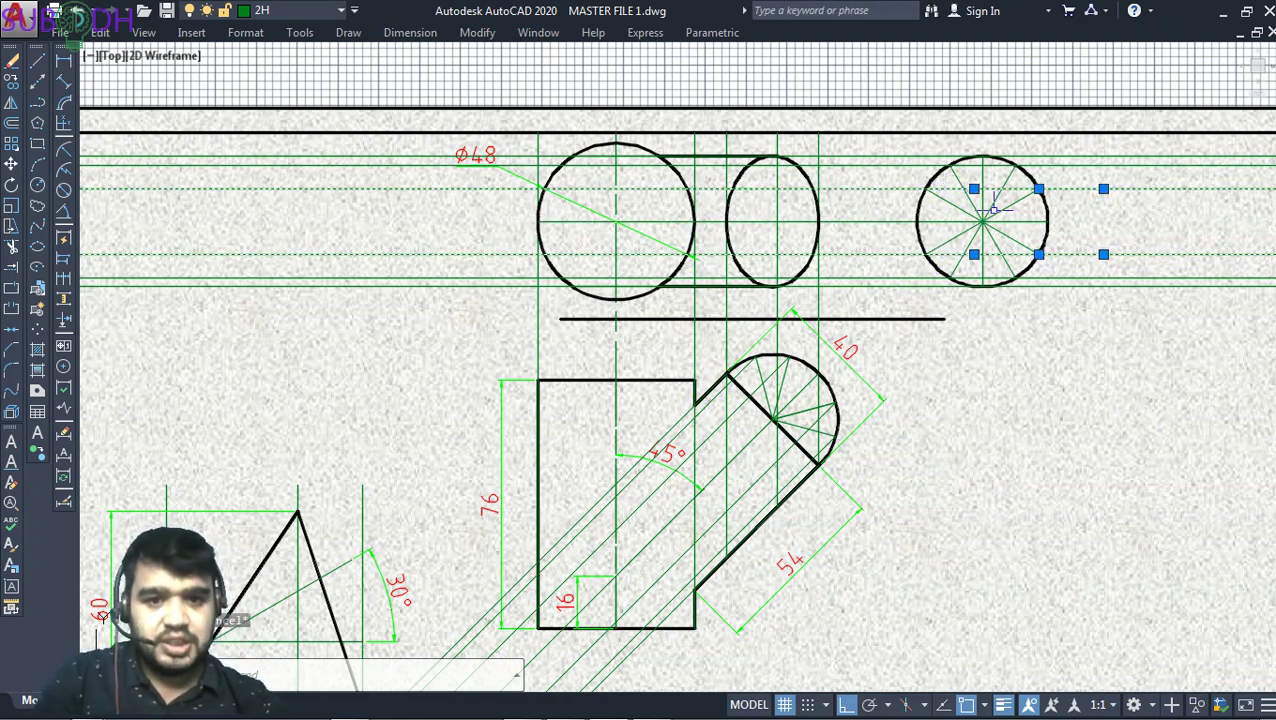
key("Escape")
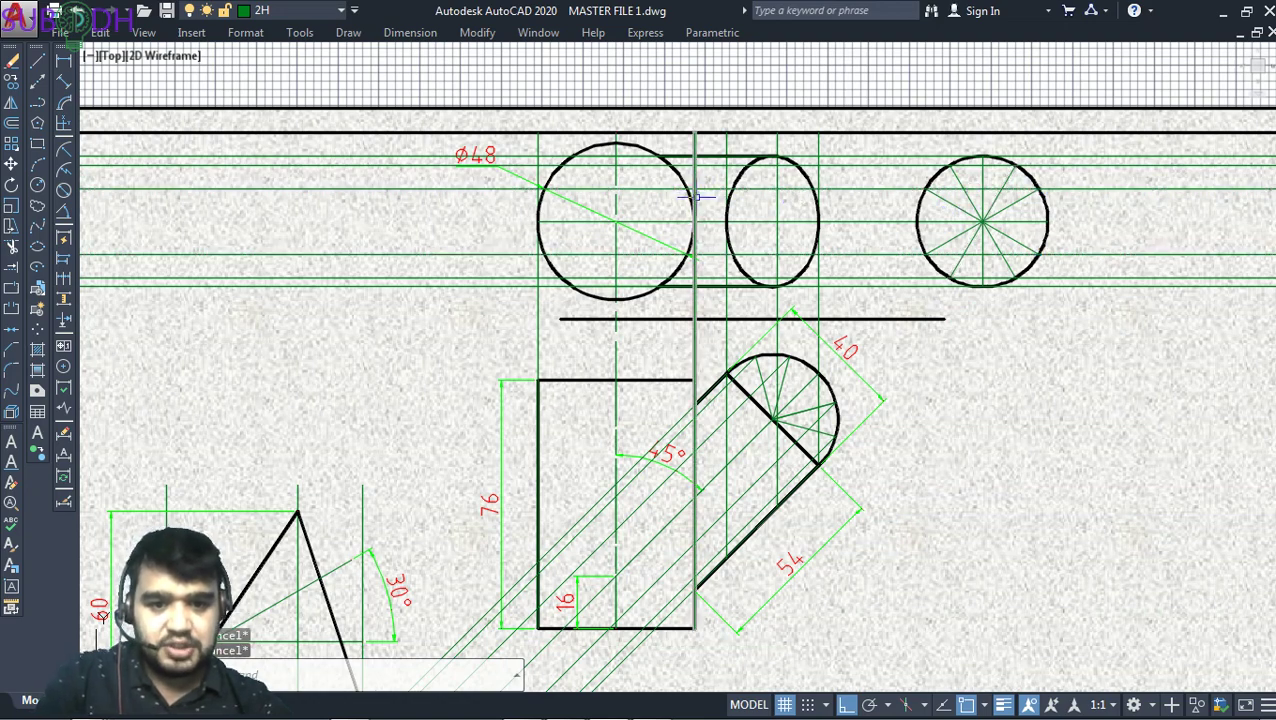
key("Escape")
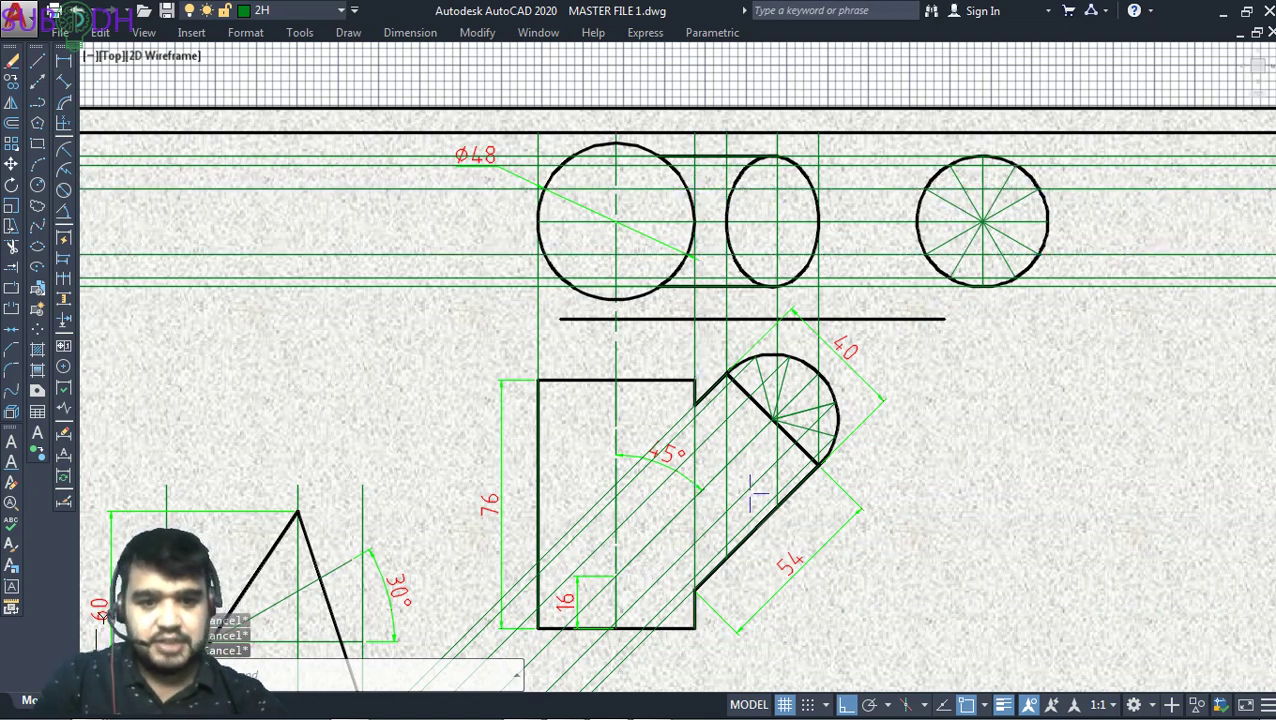
left_click(683, 429)
key("Escape")
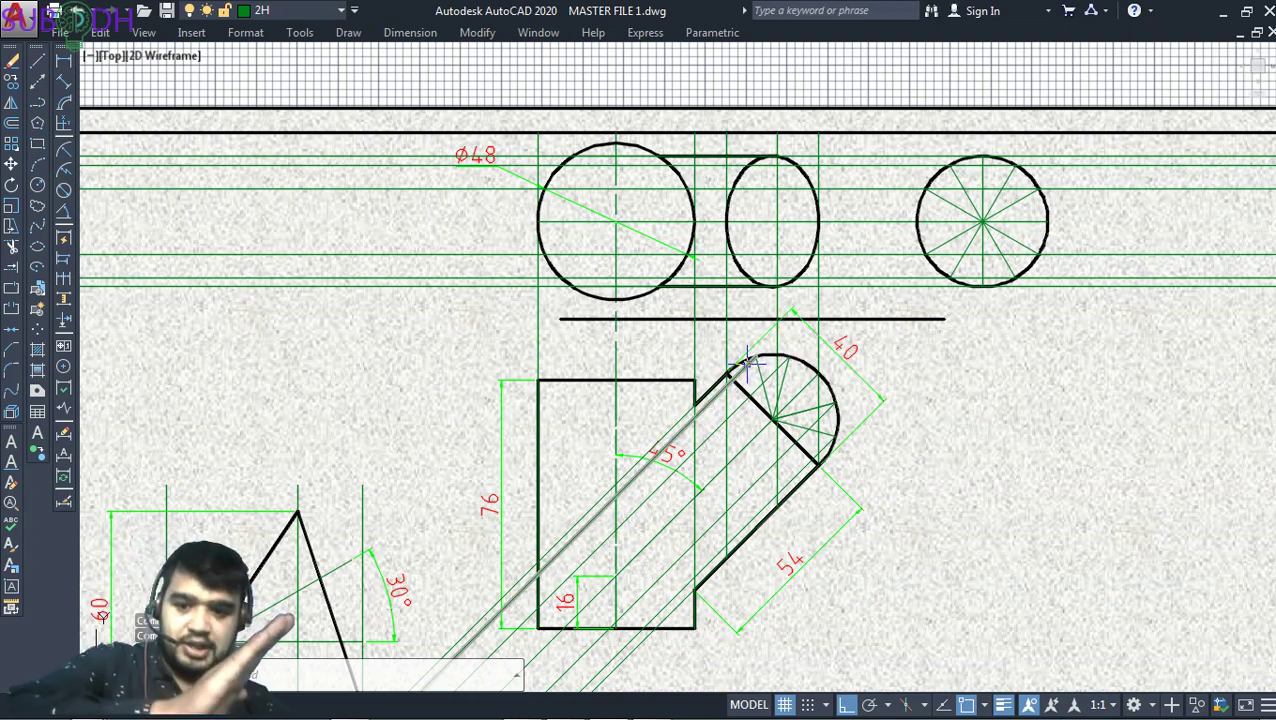
left_click(712, 404)
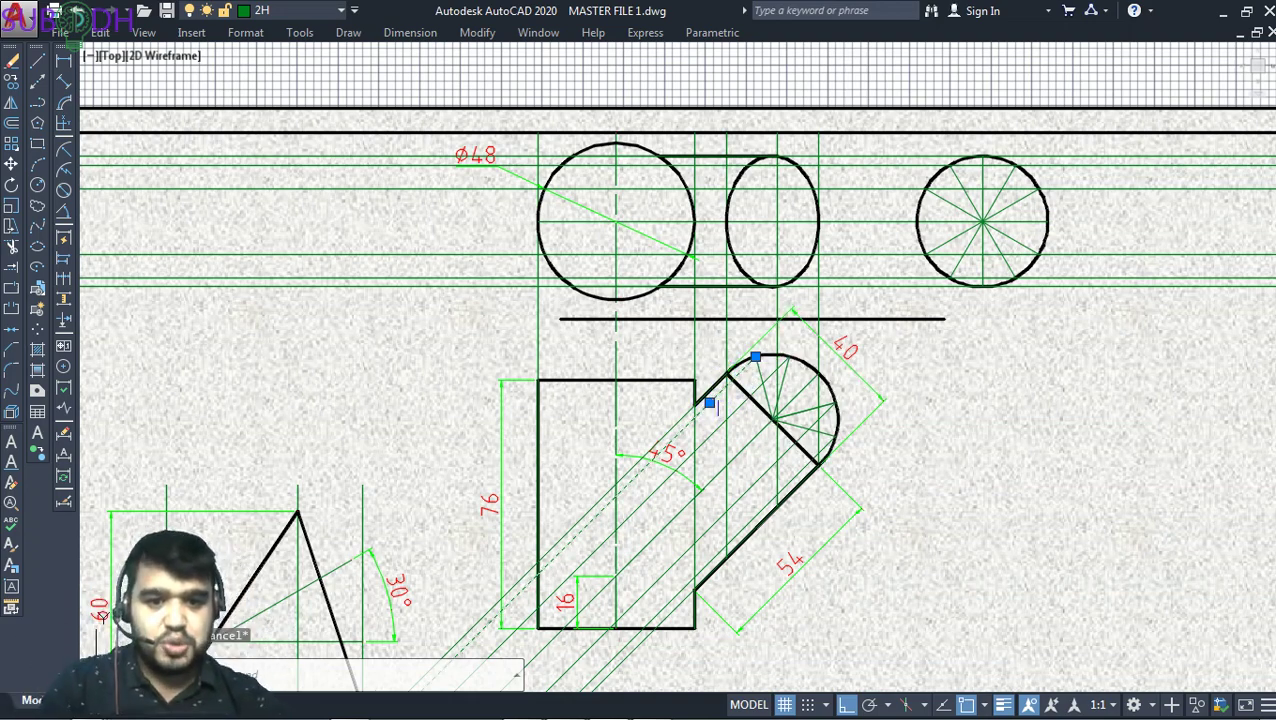
left_click(947, 252)
left_click(941, 188)
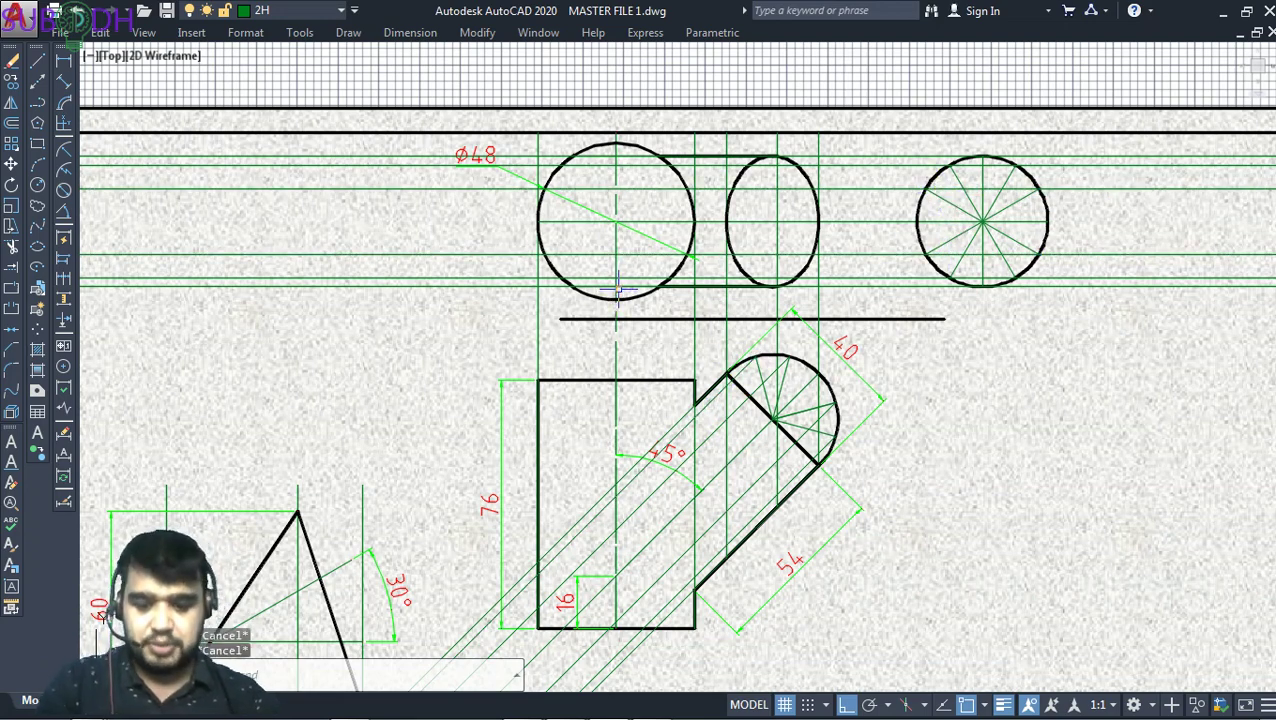
type("l")
key("Return")
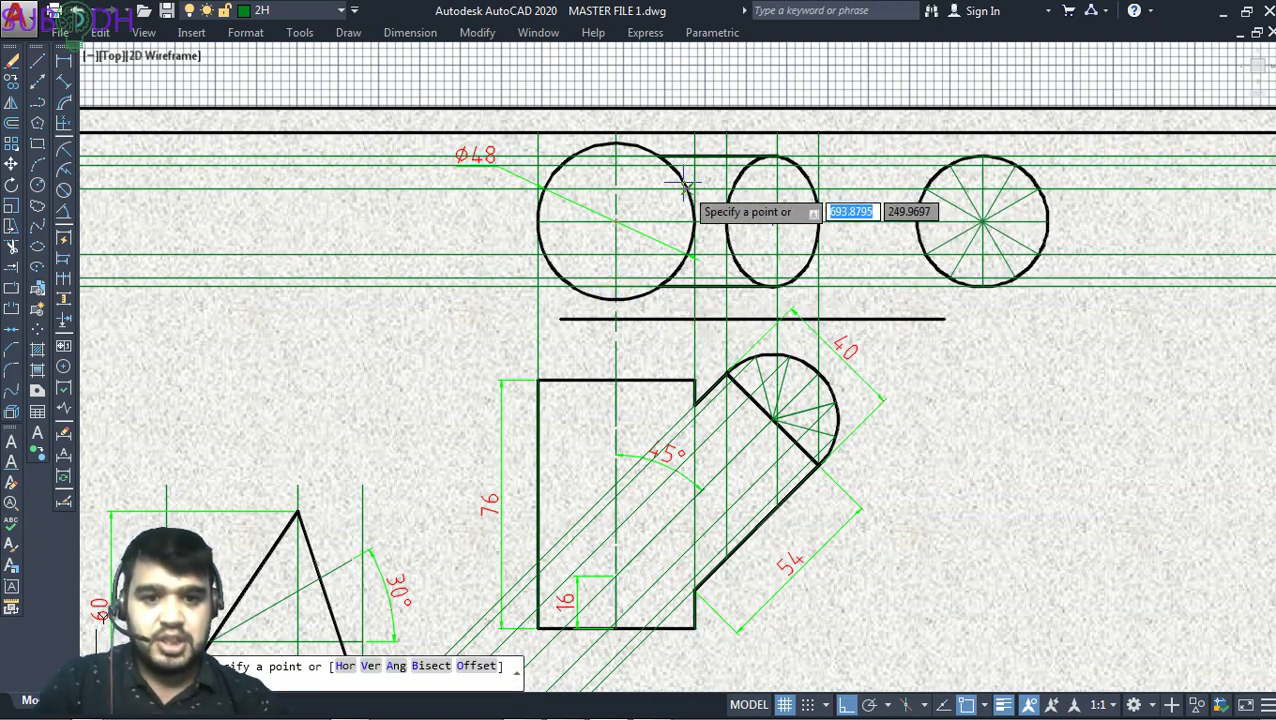
key("Escape")
key("Escape")
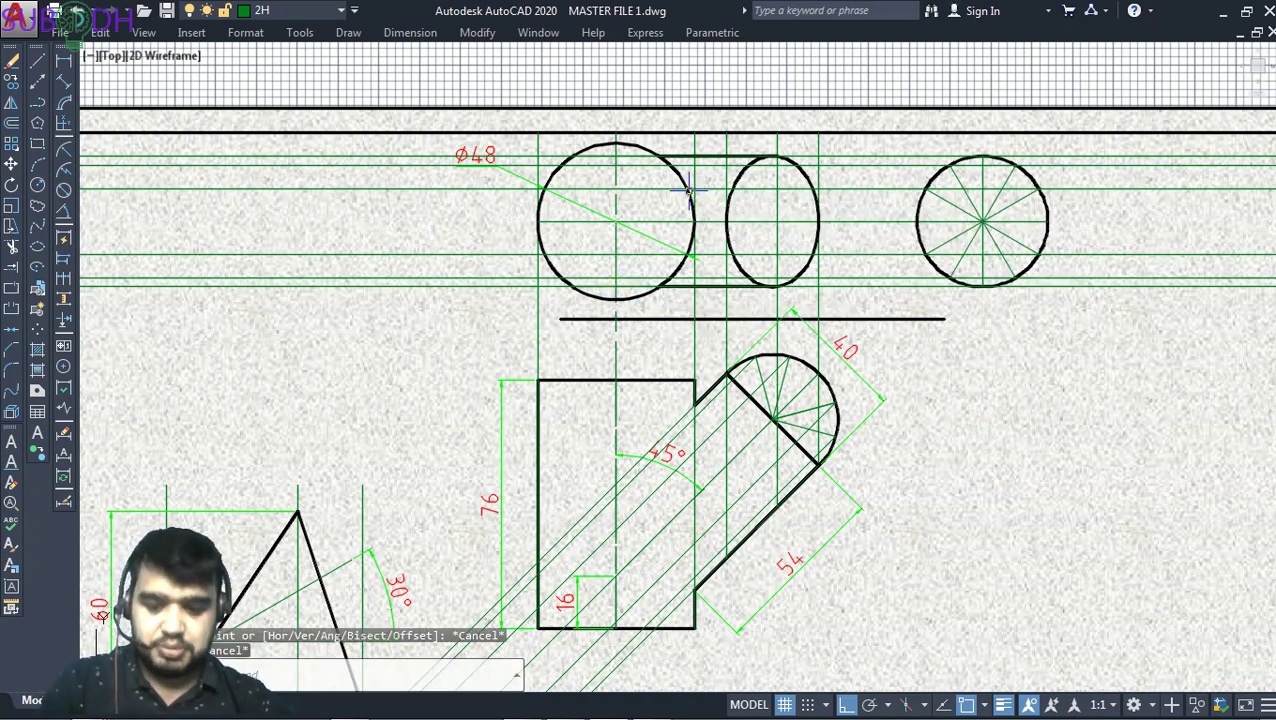
Draw two vertical rays downward through the front view from where the third and second horizontal lines from the top cross the Ø48 circle's right side
type("ray")
key("Return")
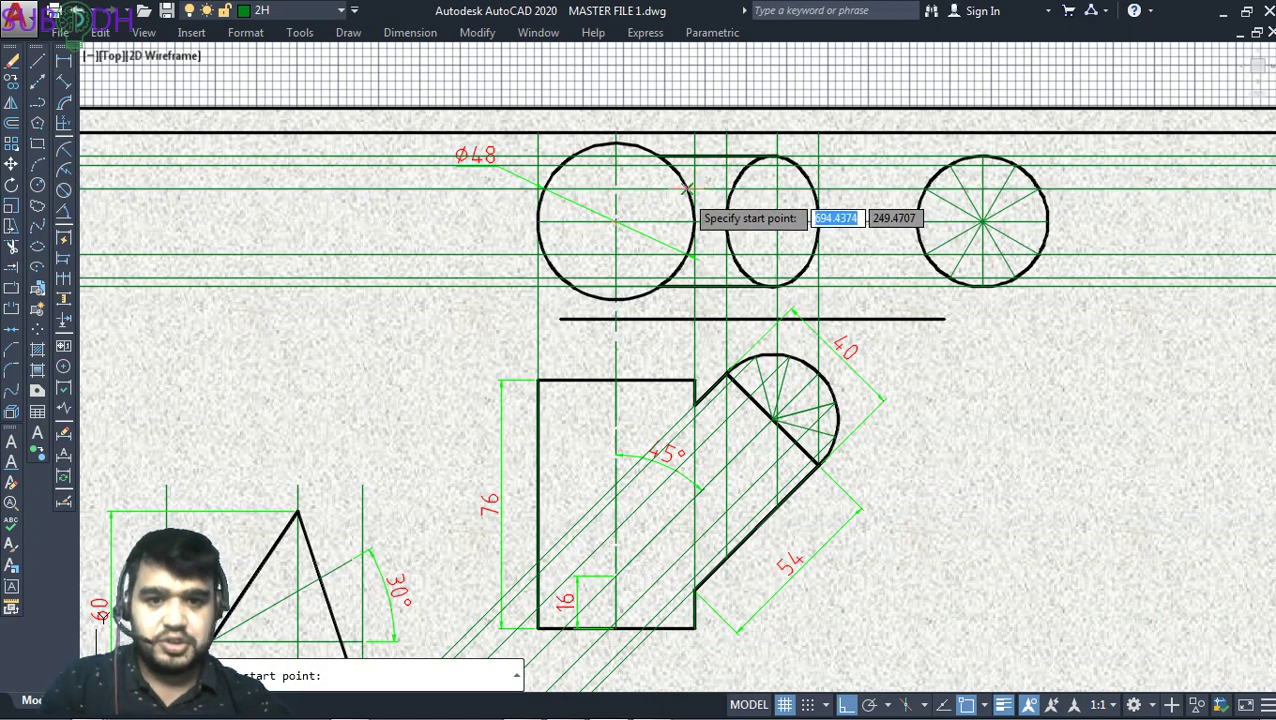
left_click(690, 192)
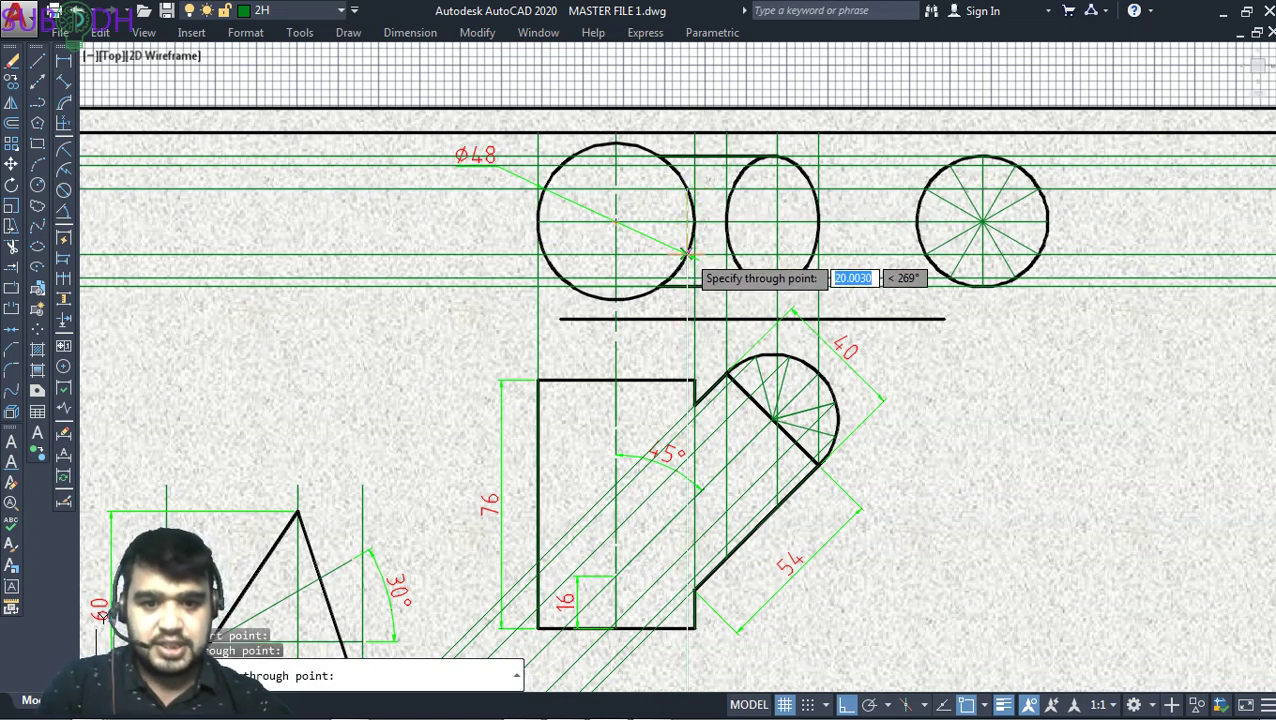
key("Escape")
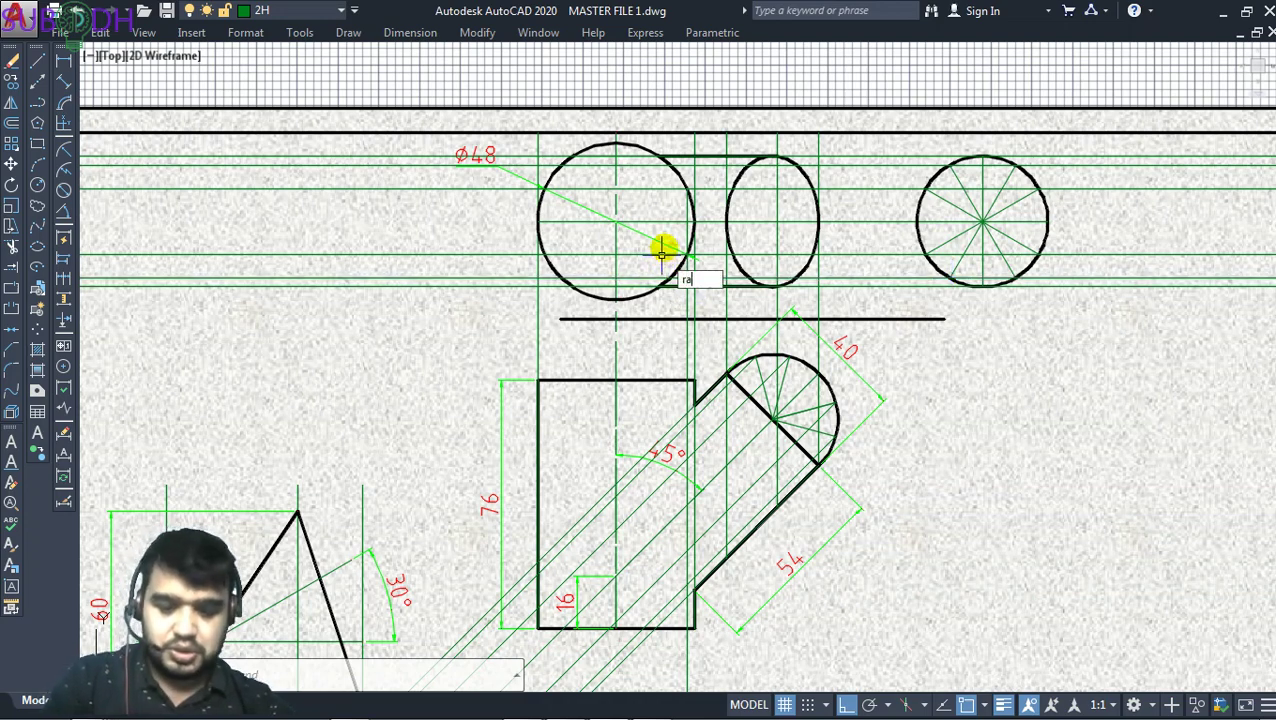
type("y")
key("Return")
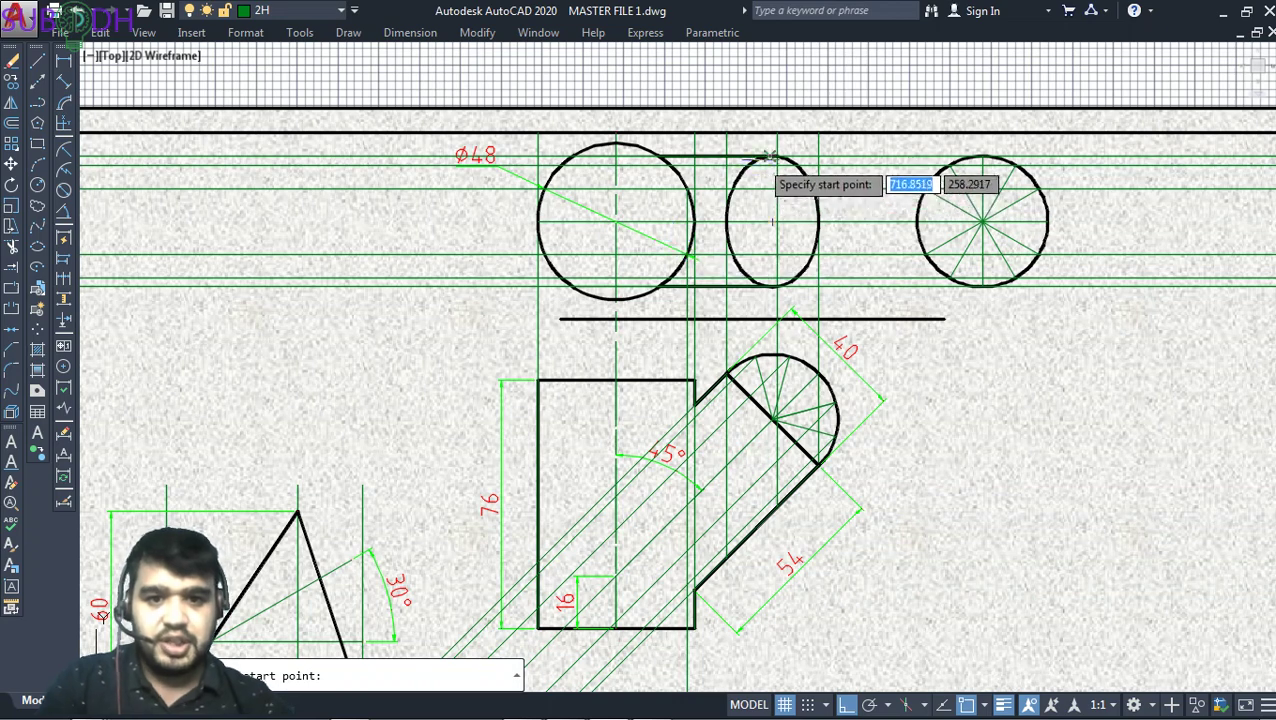
left_click(668, 162)
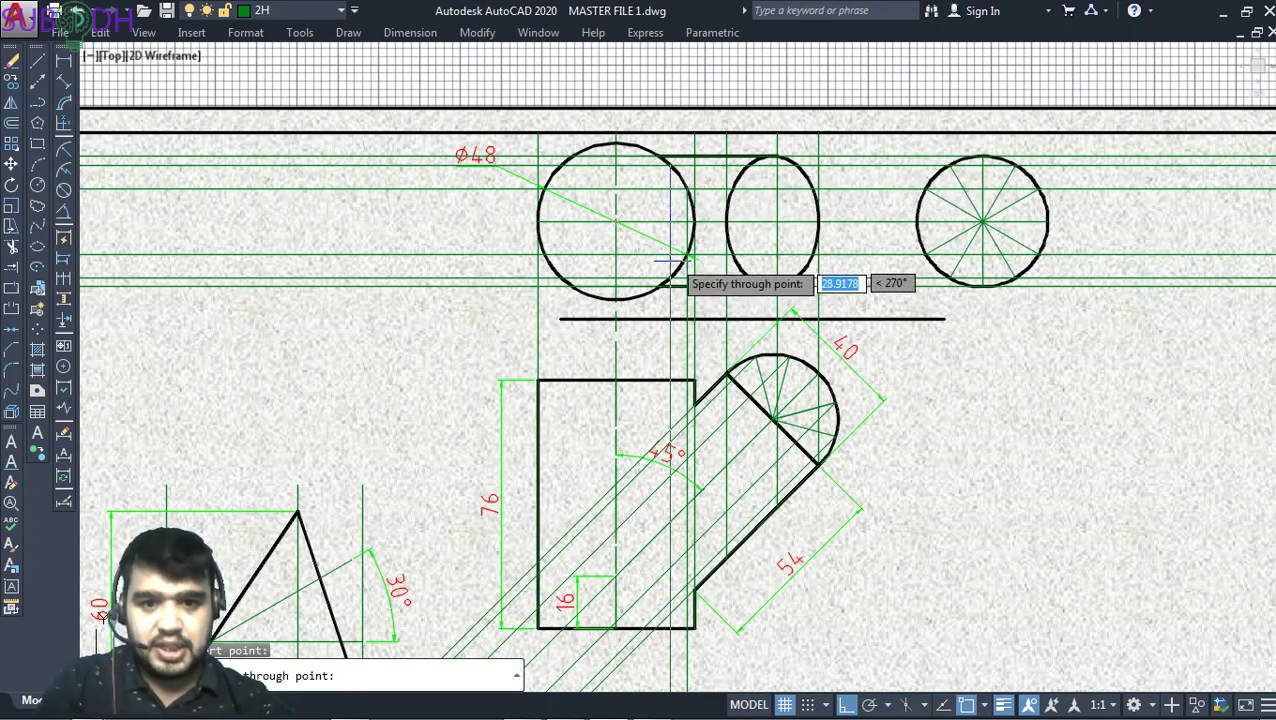
key("Escape")
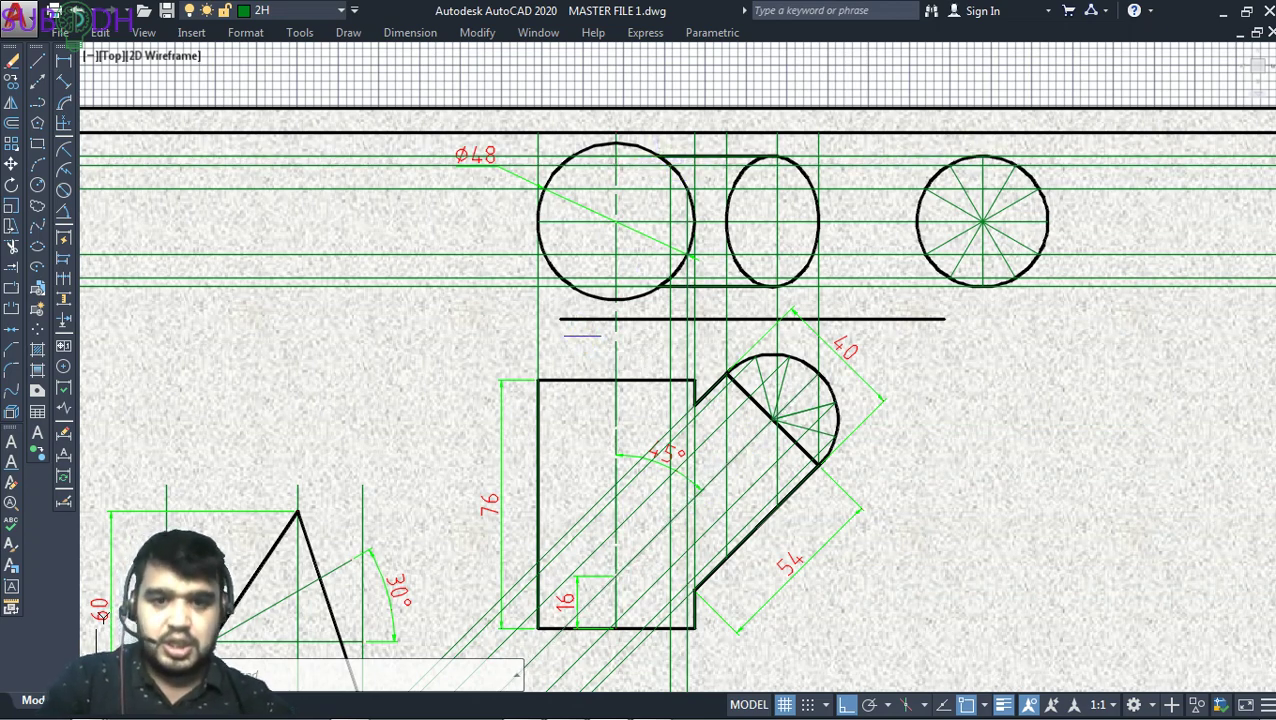
Draw a vertical ray downward through the front view from where the branch's upper edge meets the Ø48 circle
type("ray")
key("Return")
left_click(660, 157)
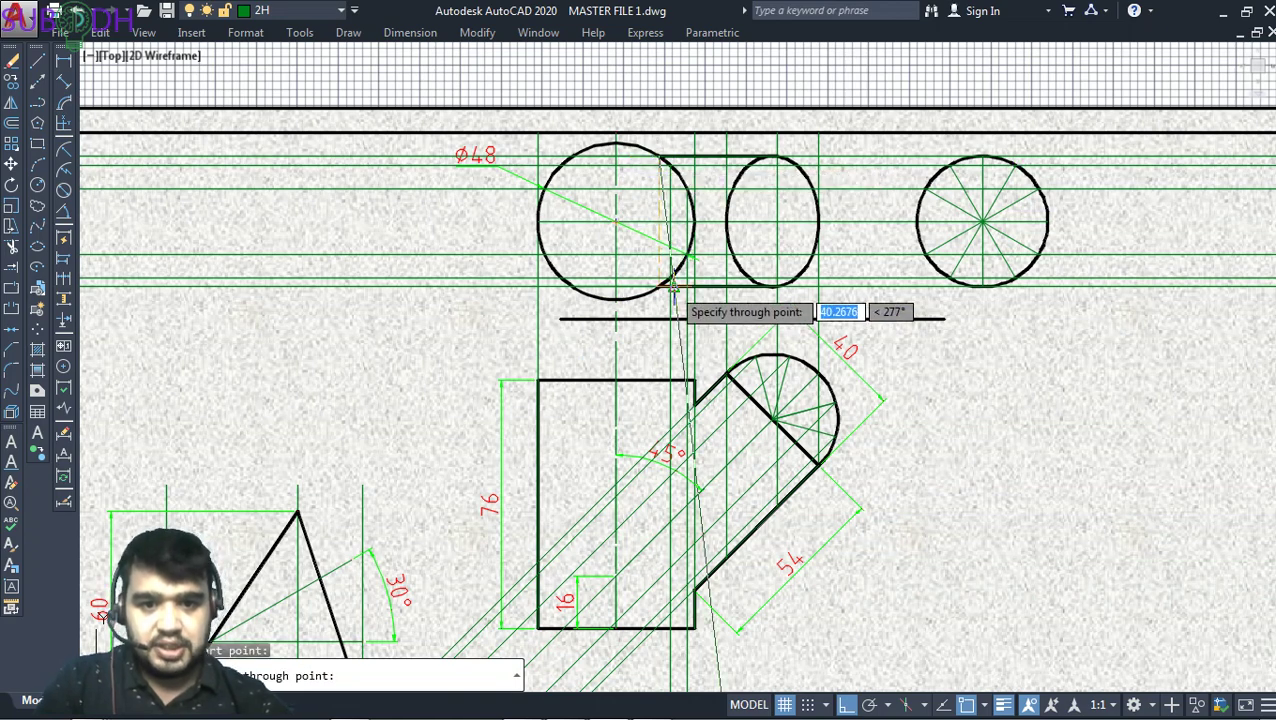
left_click(672, 289)
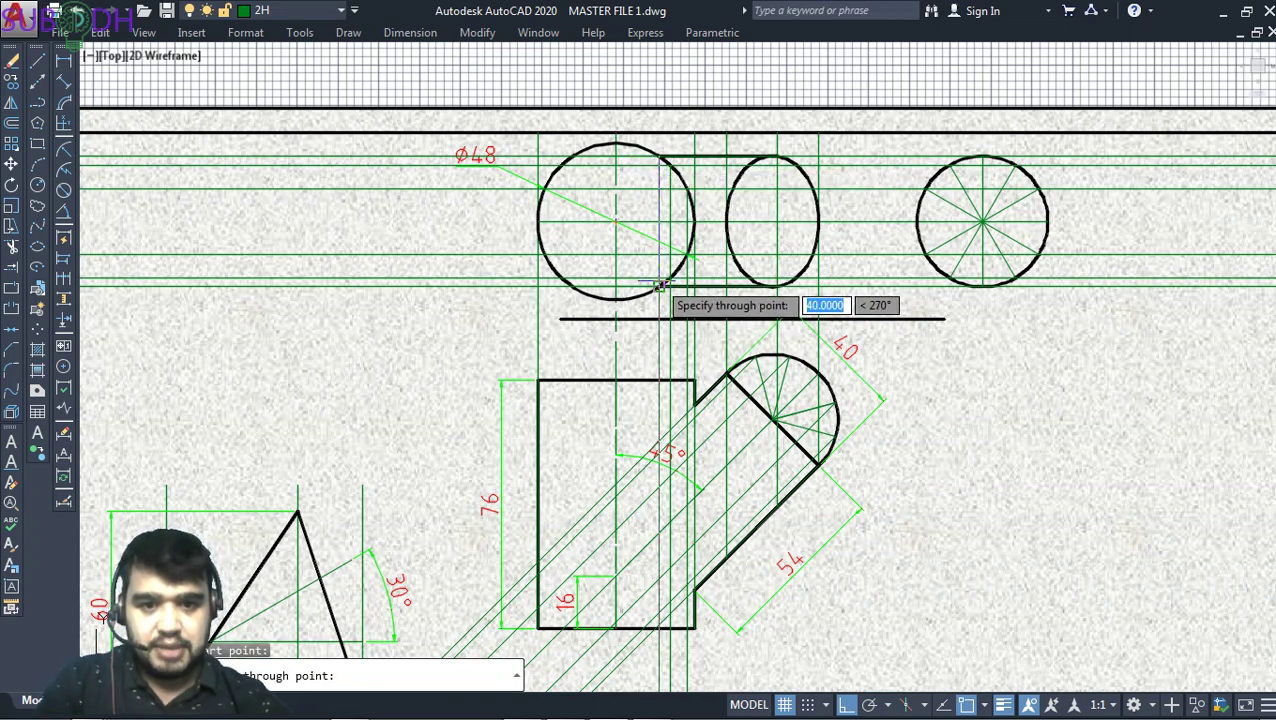
left_click(668, 520)
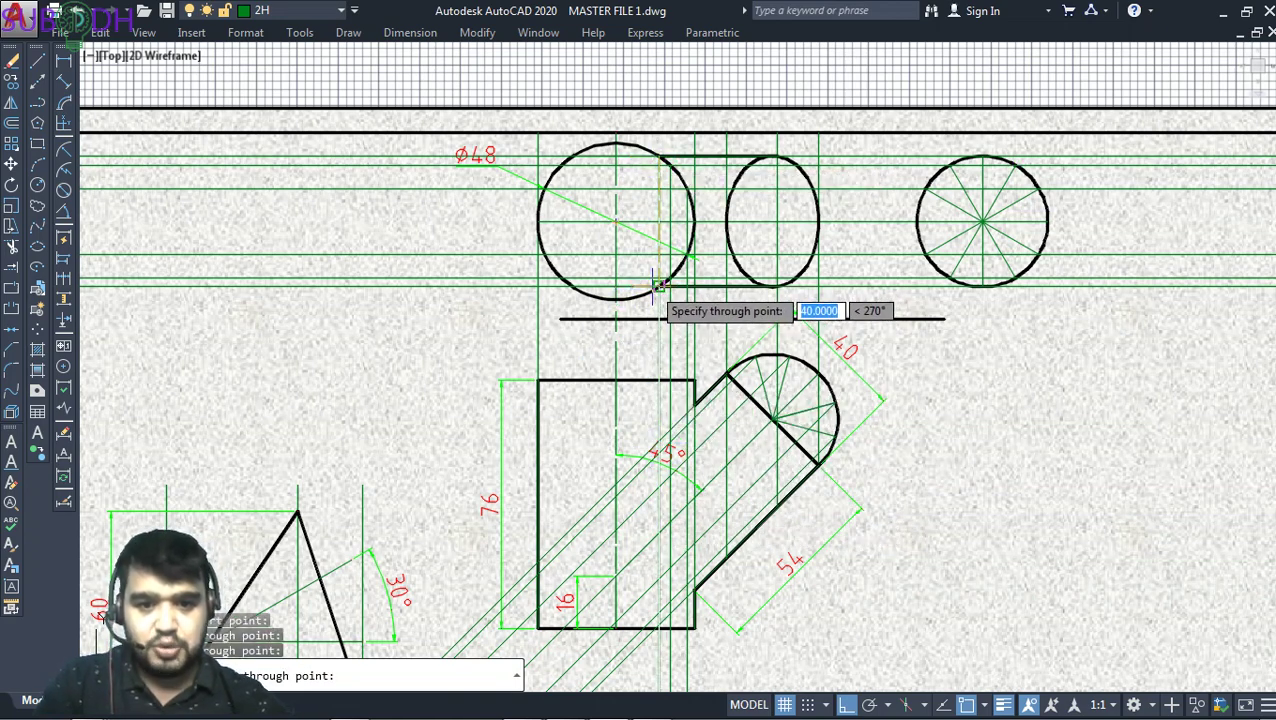
key("Escape")
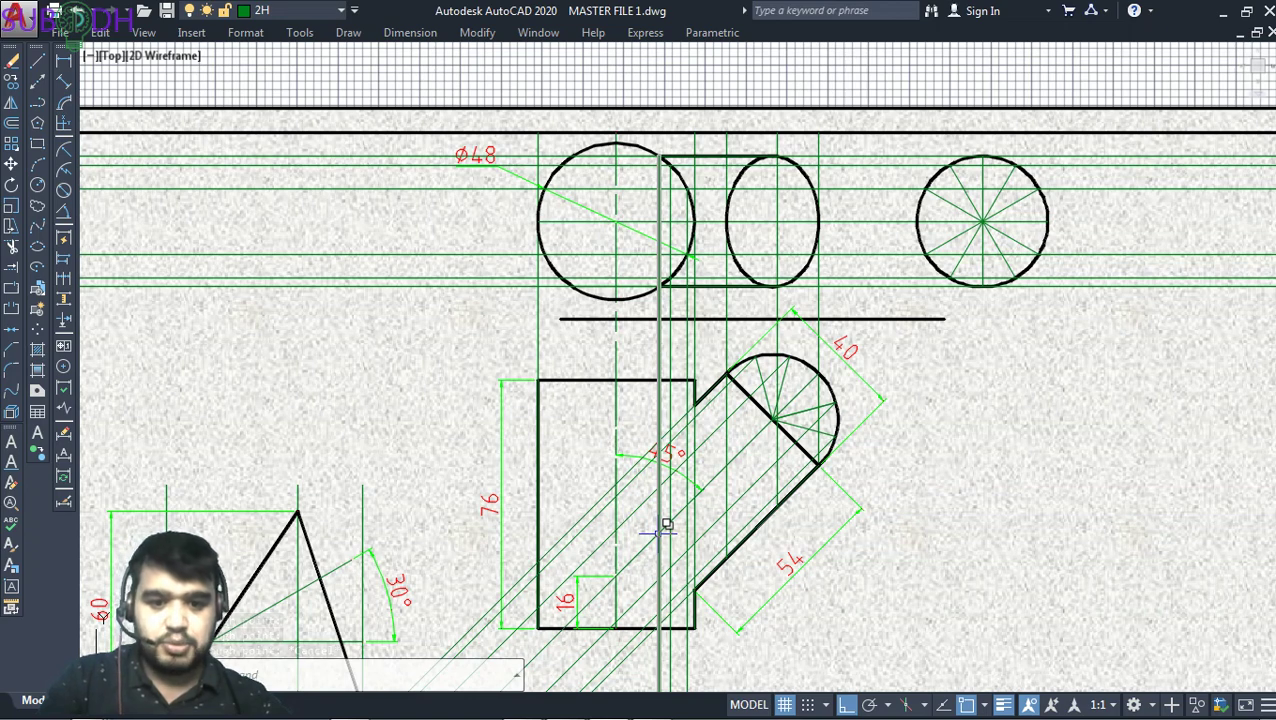
Make layer 2B current for drawing the curve of intersection in the front view
left_click(704, 580)
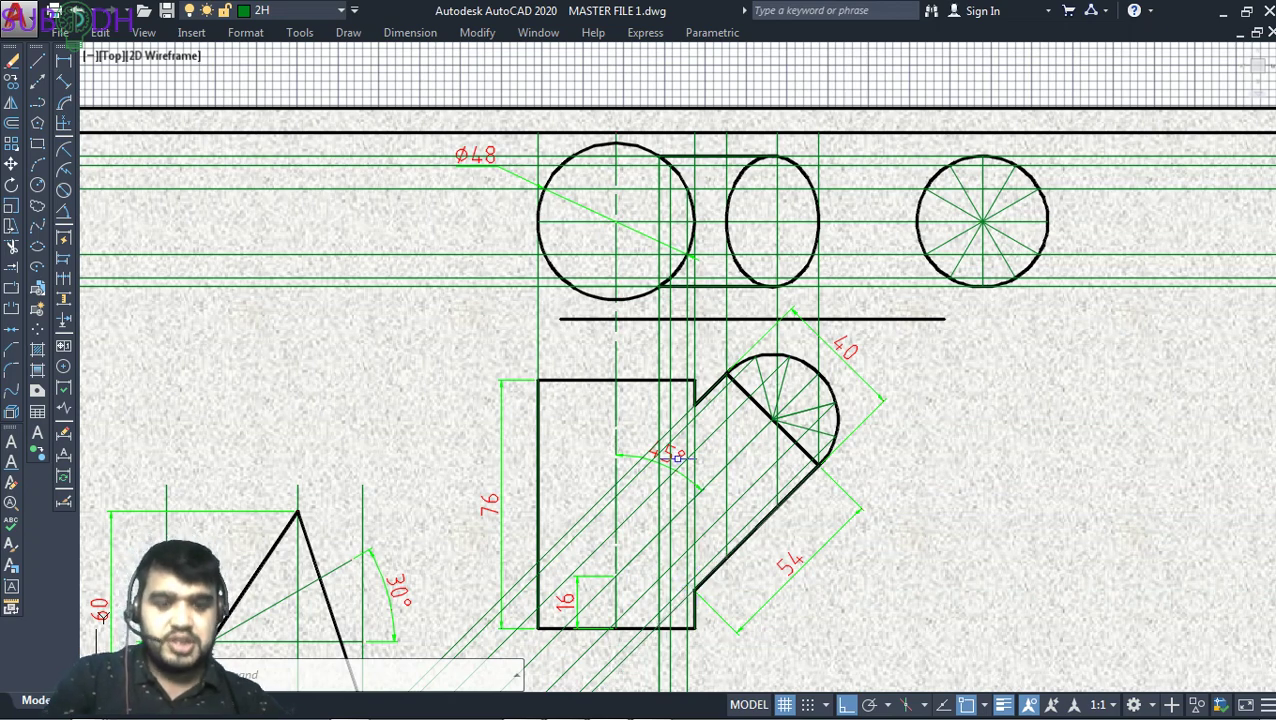
key("Return")
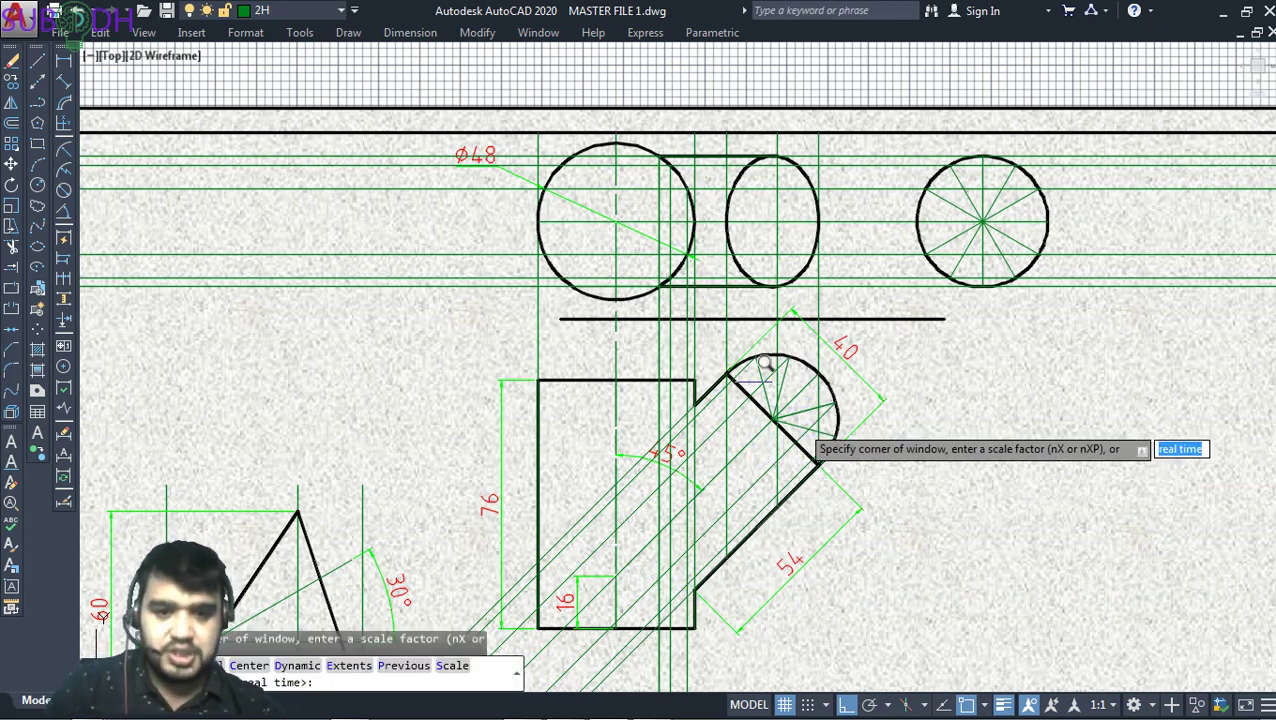
left_click(634, 360)
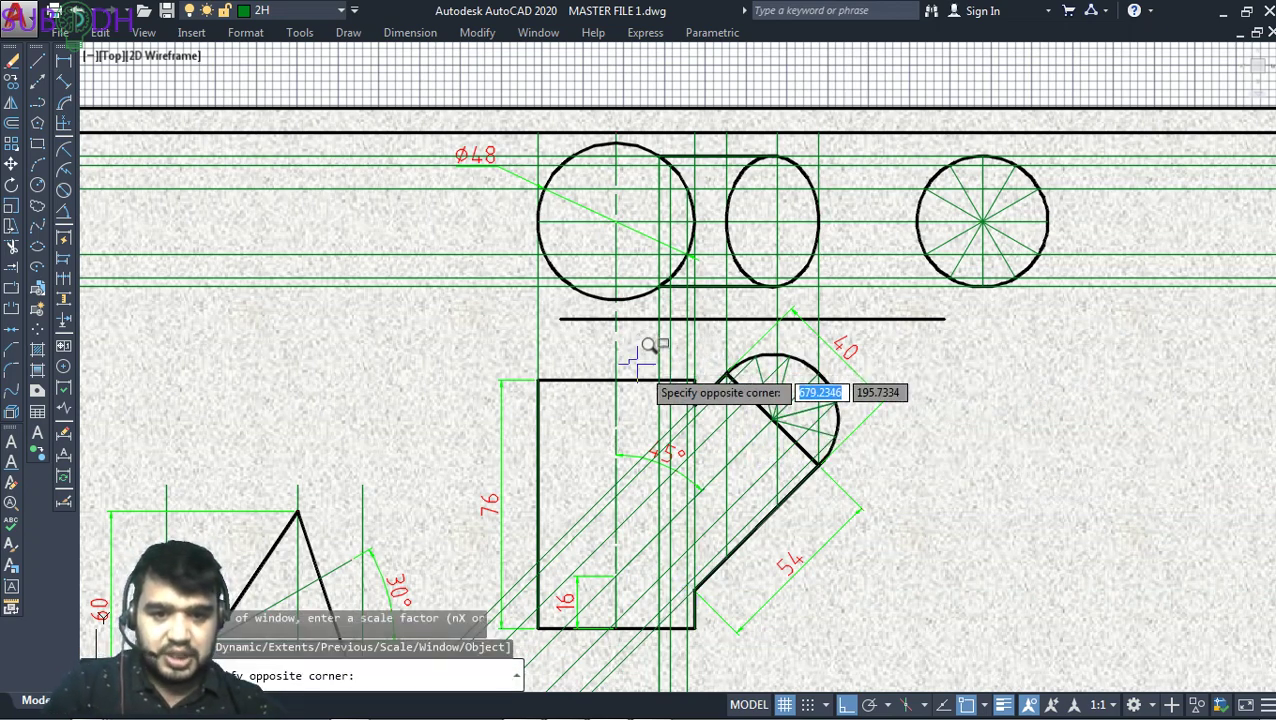
left_click(816, 628)
key("Escape")
key("Escape")
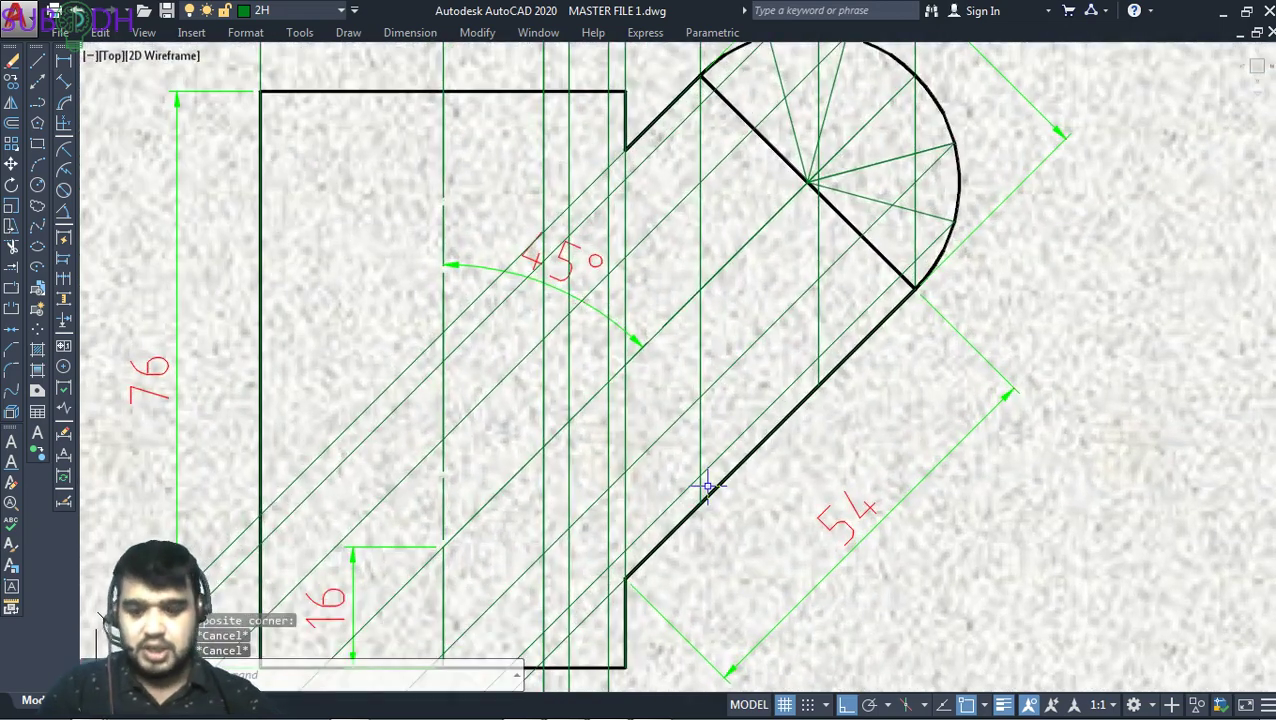
type("slpine")
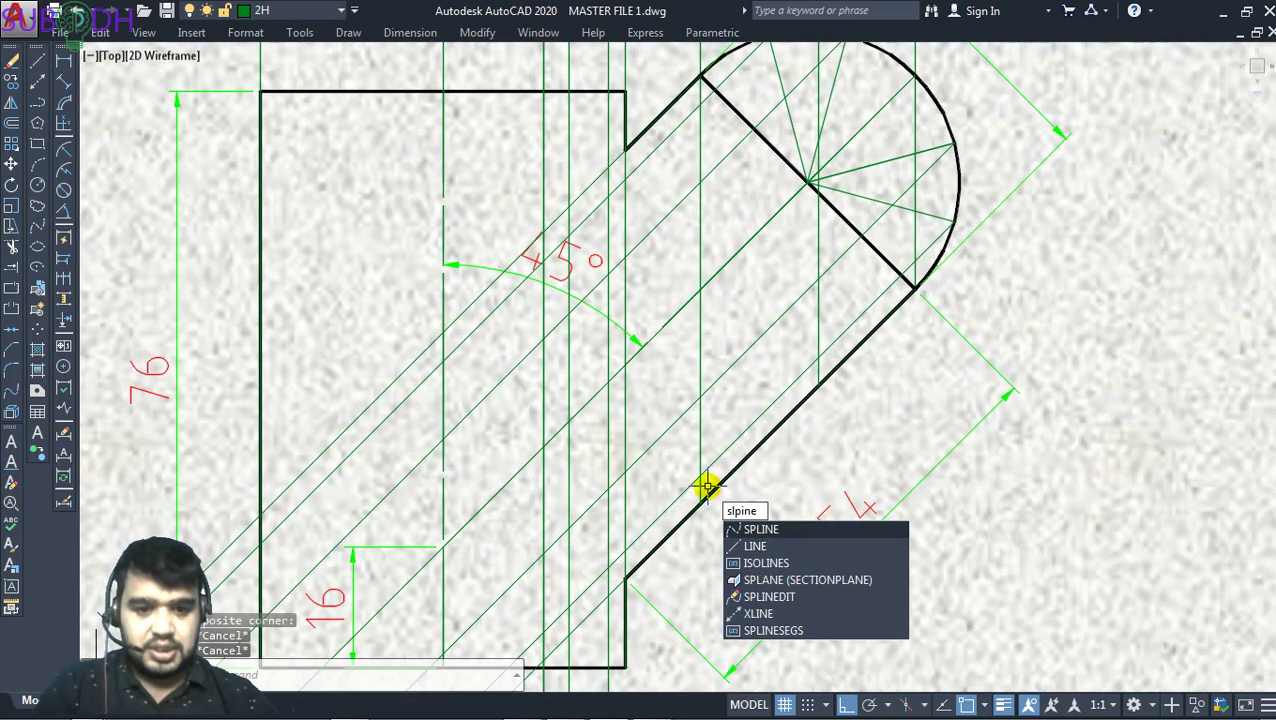
key("Return")
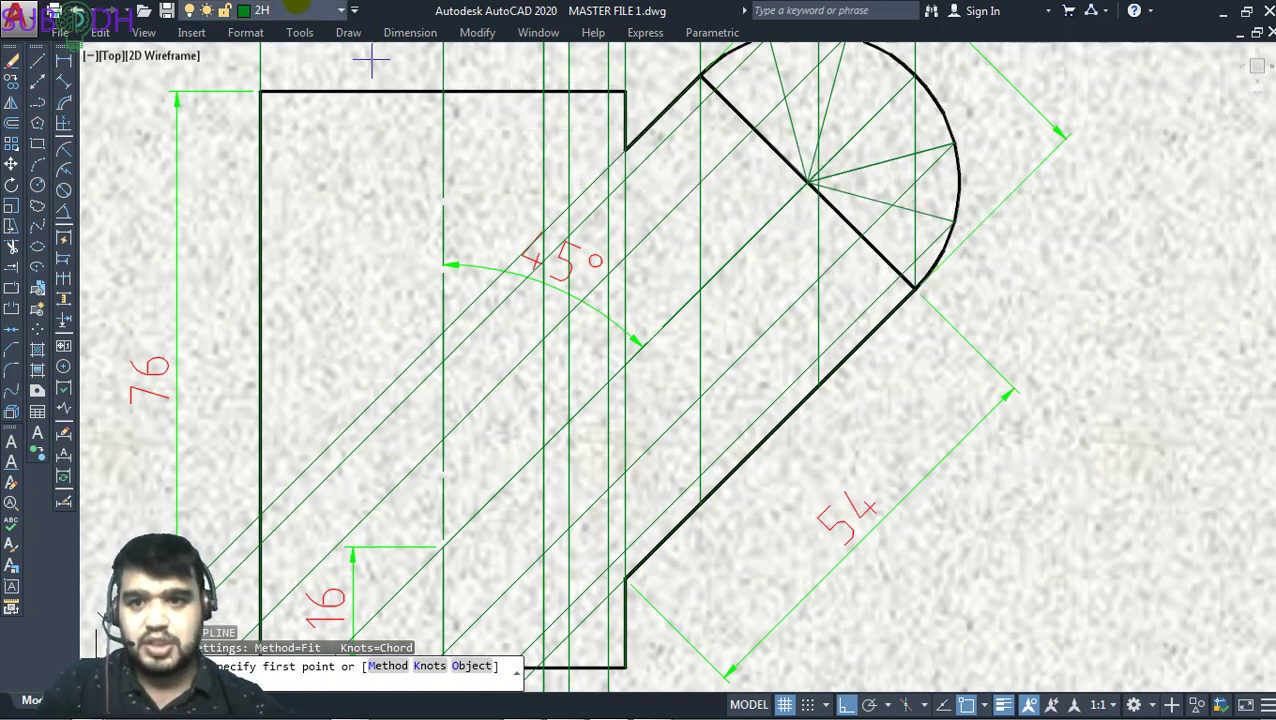
left_click(290, 10)
left_click(281, 57)
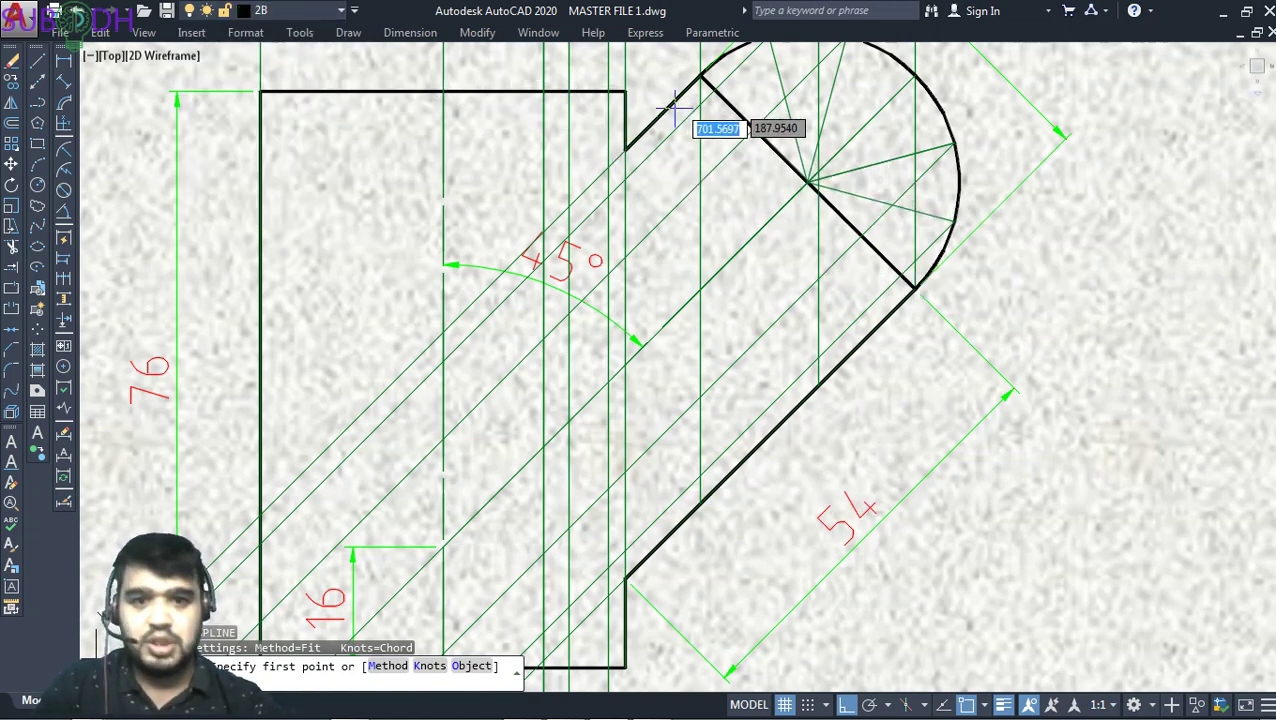
left_click(624, 148)
left_click(607, 195)
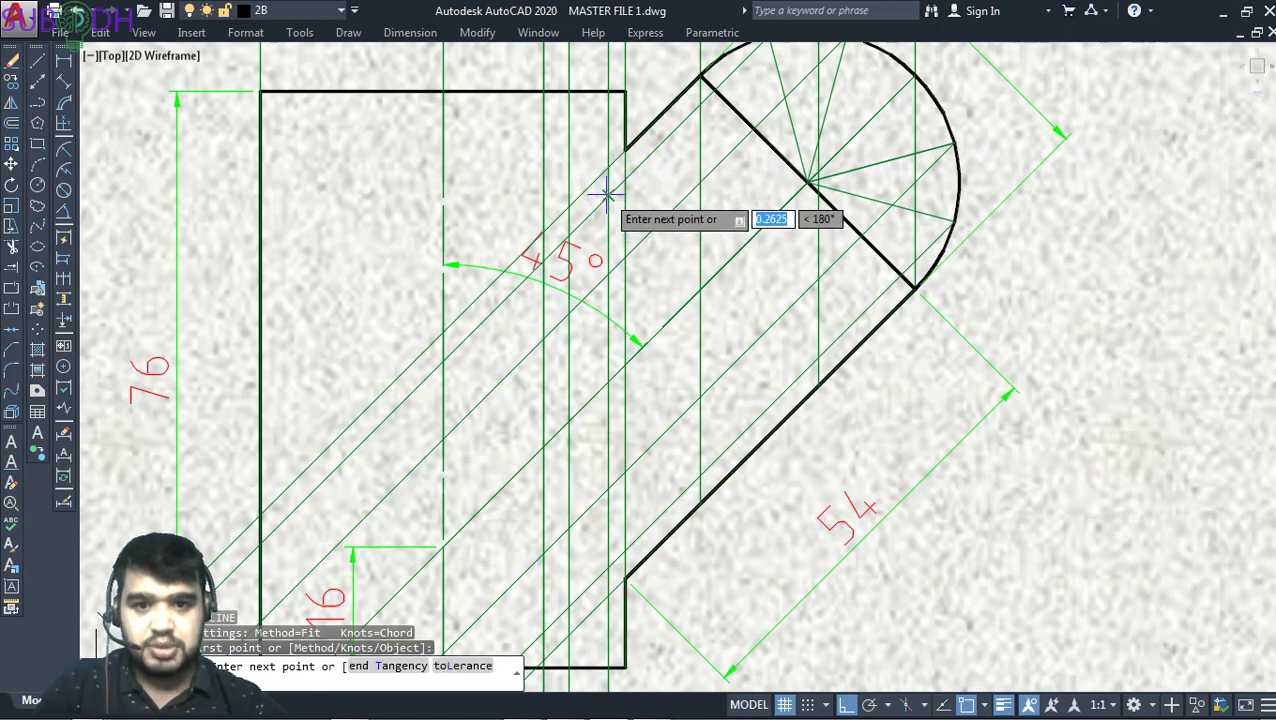
left_click(572, 293)
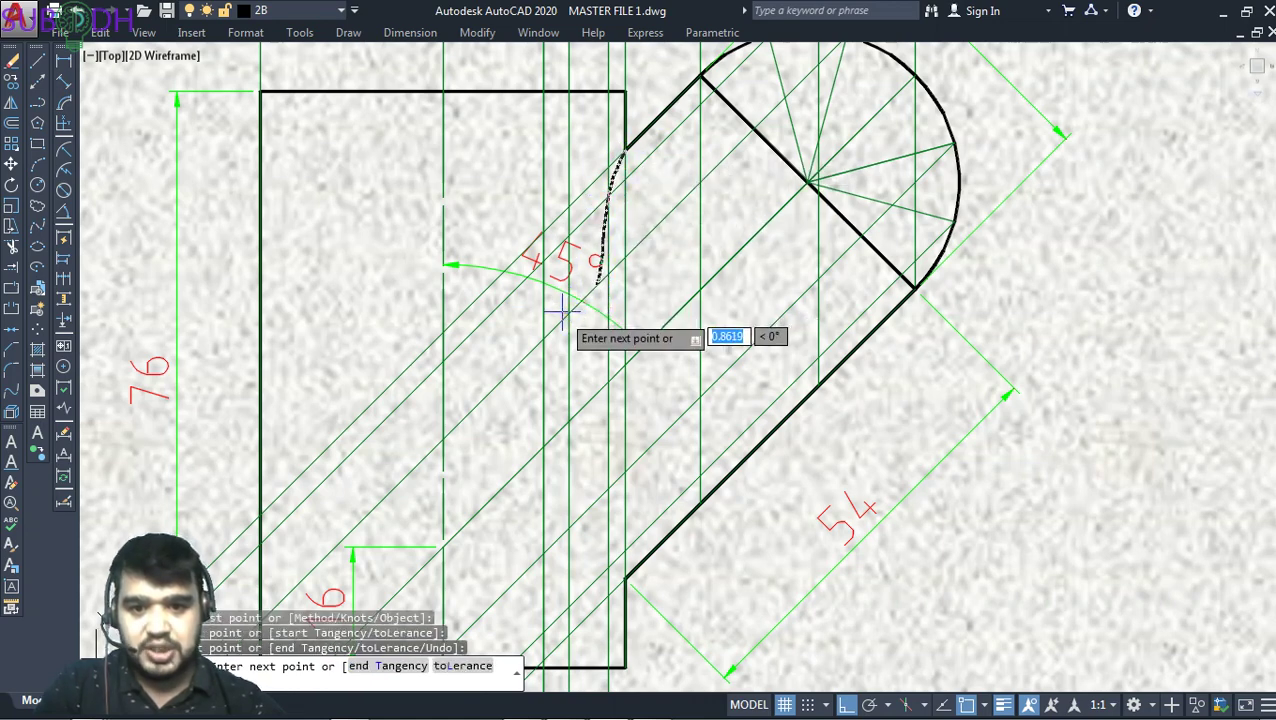
left_click(541, 446)
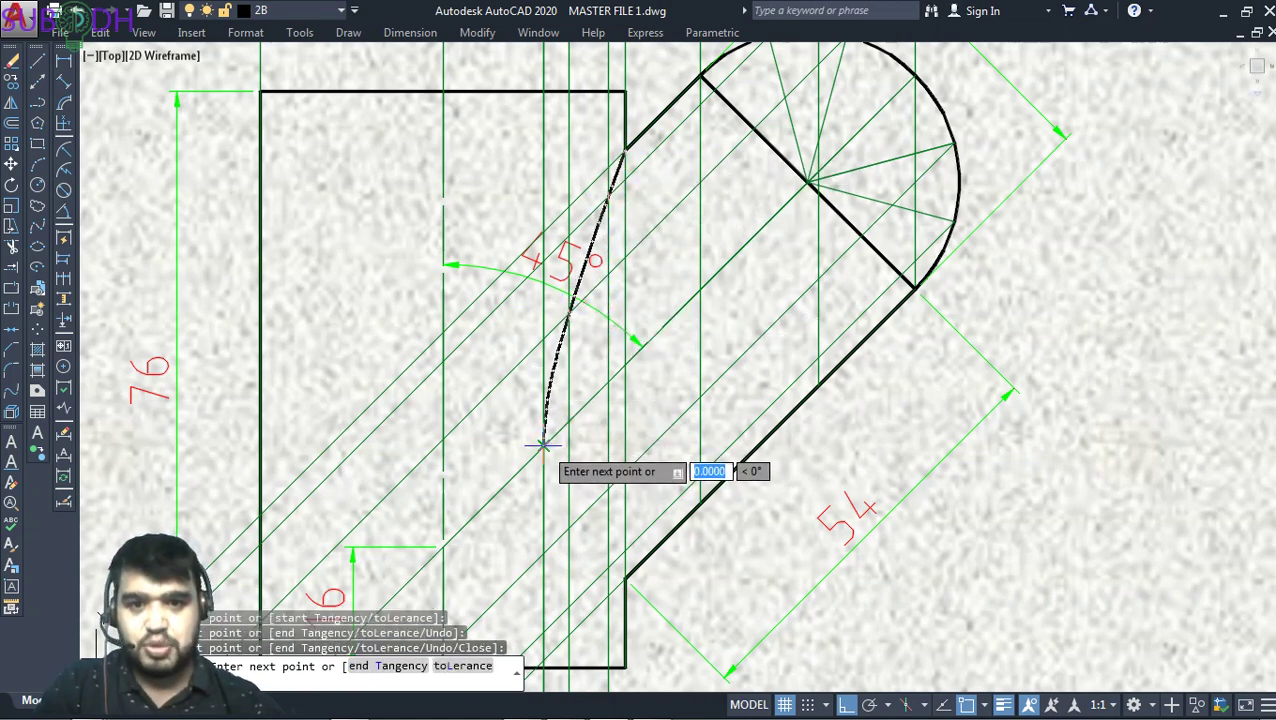
left_click(568, 527)
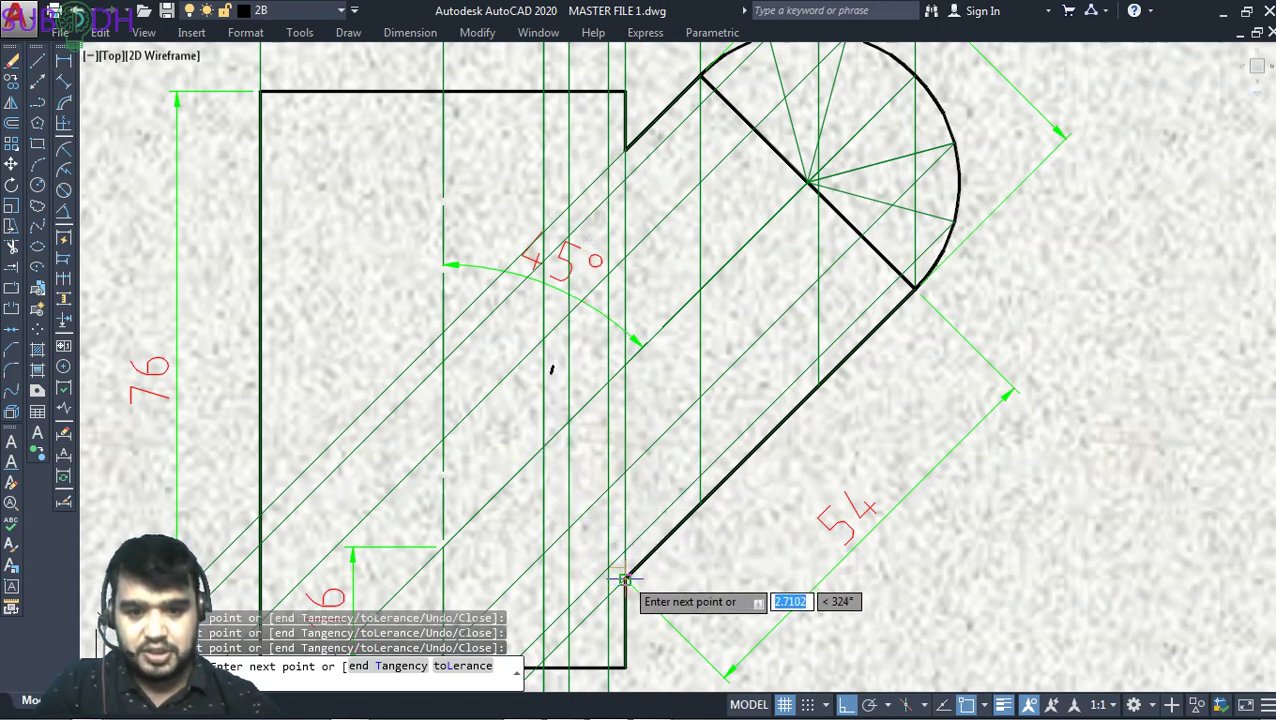
left_click(625, 578)
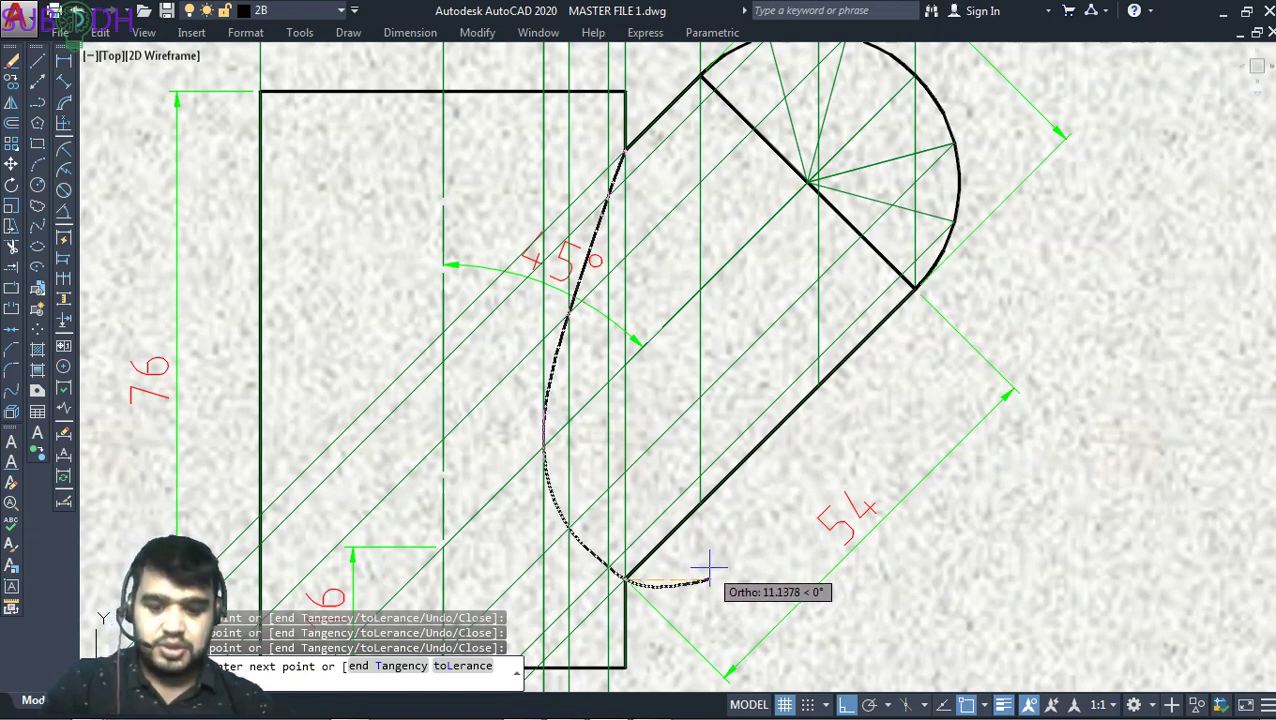
key("u")
key("Return")
key("u")
key("Return")
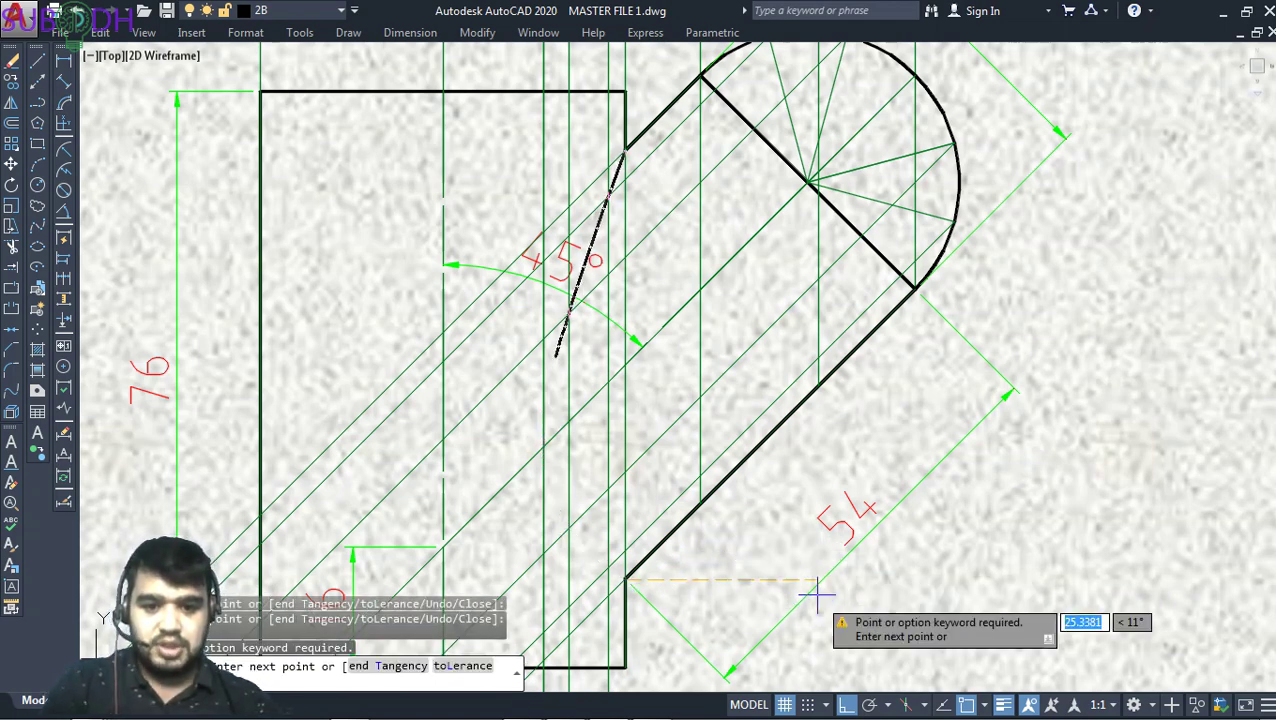
key("u")
key("Return")
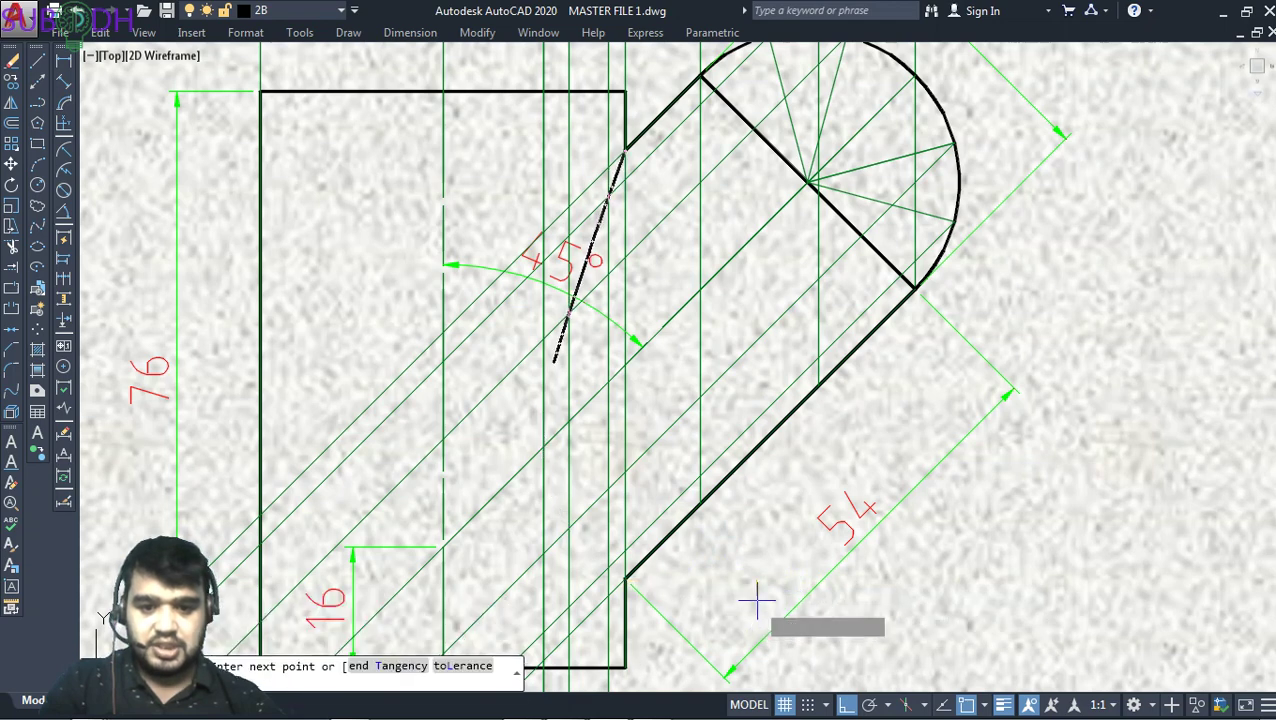
key("u")
key("Return")
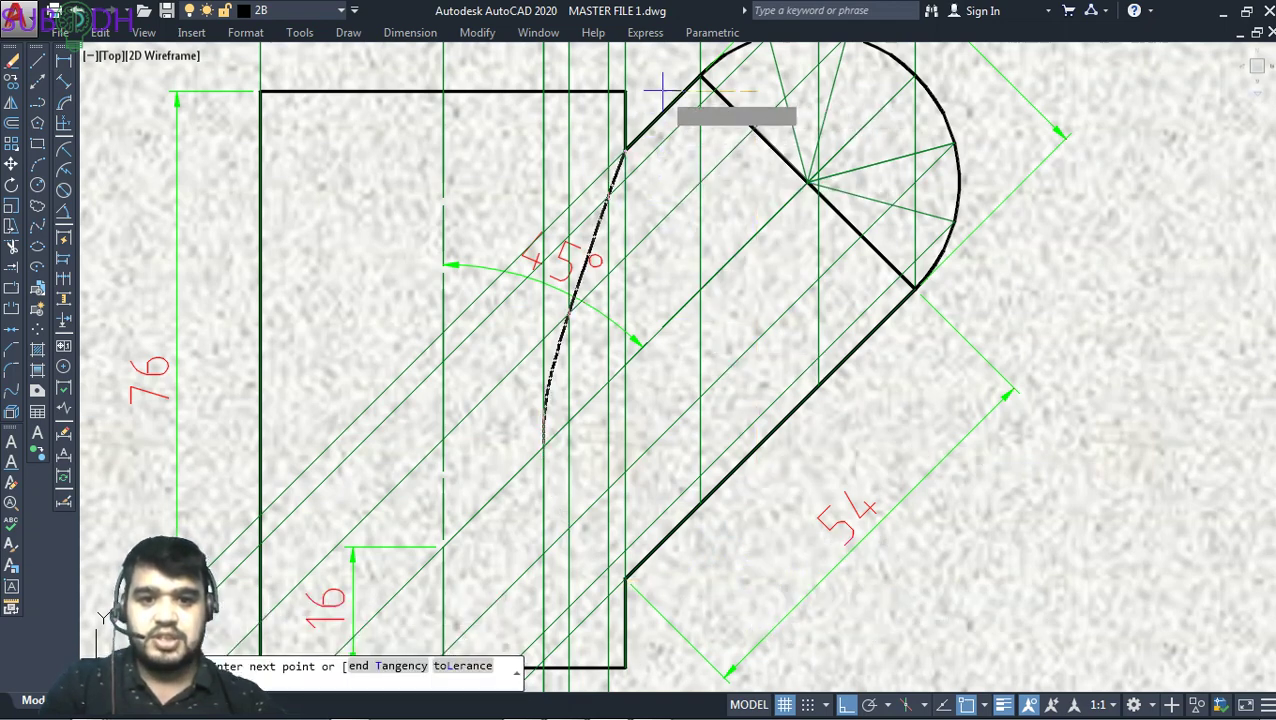
key("u")
key("Return")
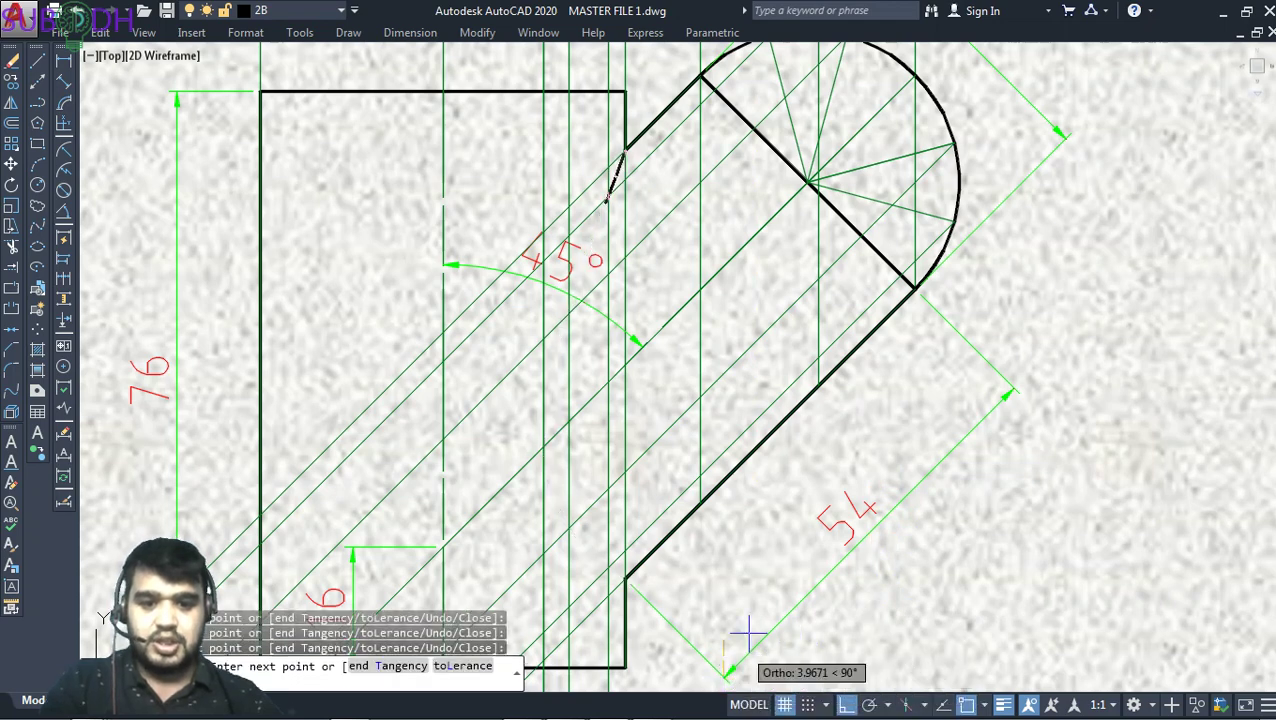
key("Escape")
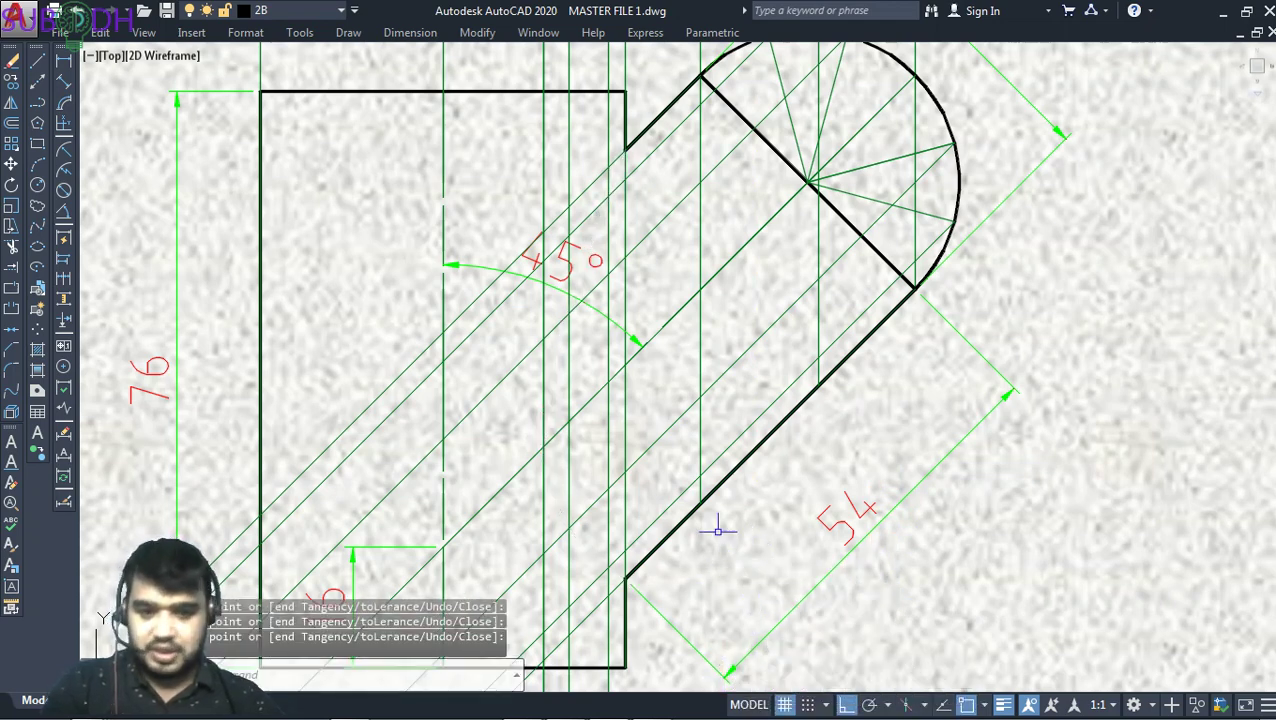
type("spl")
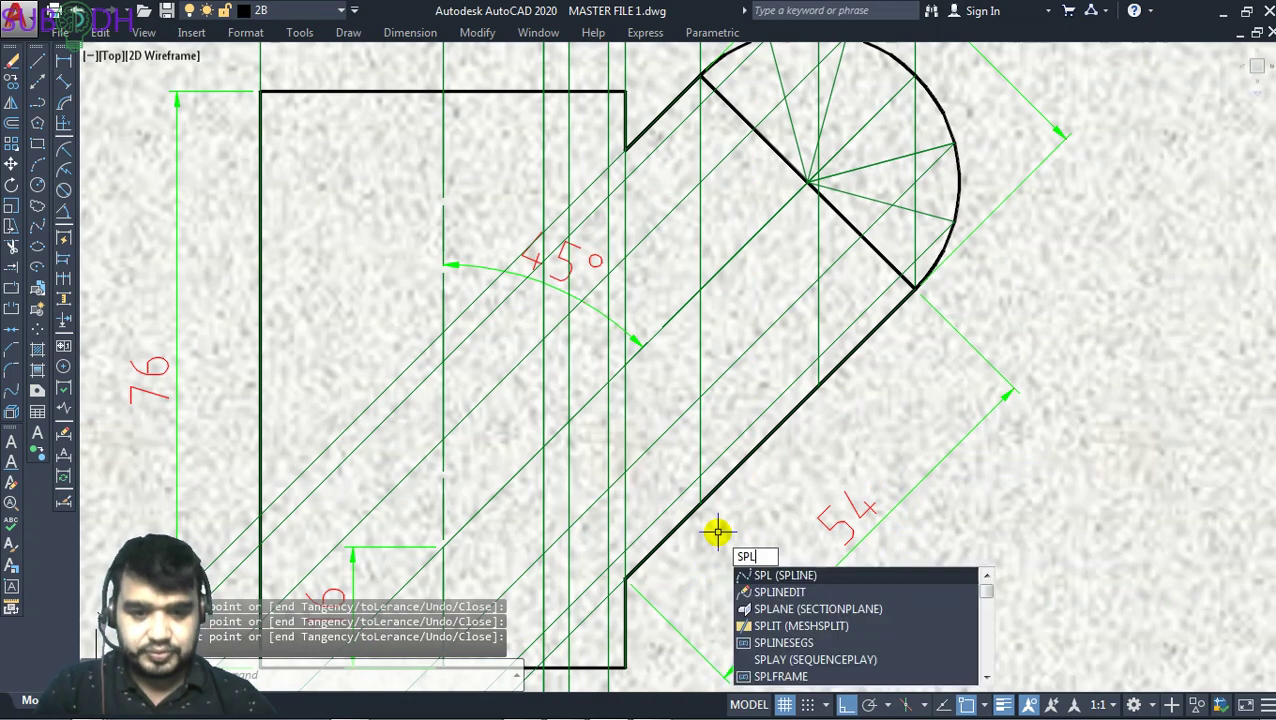
key("Return")
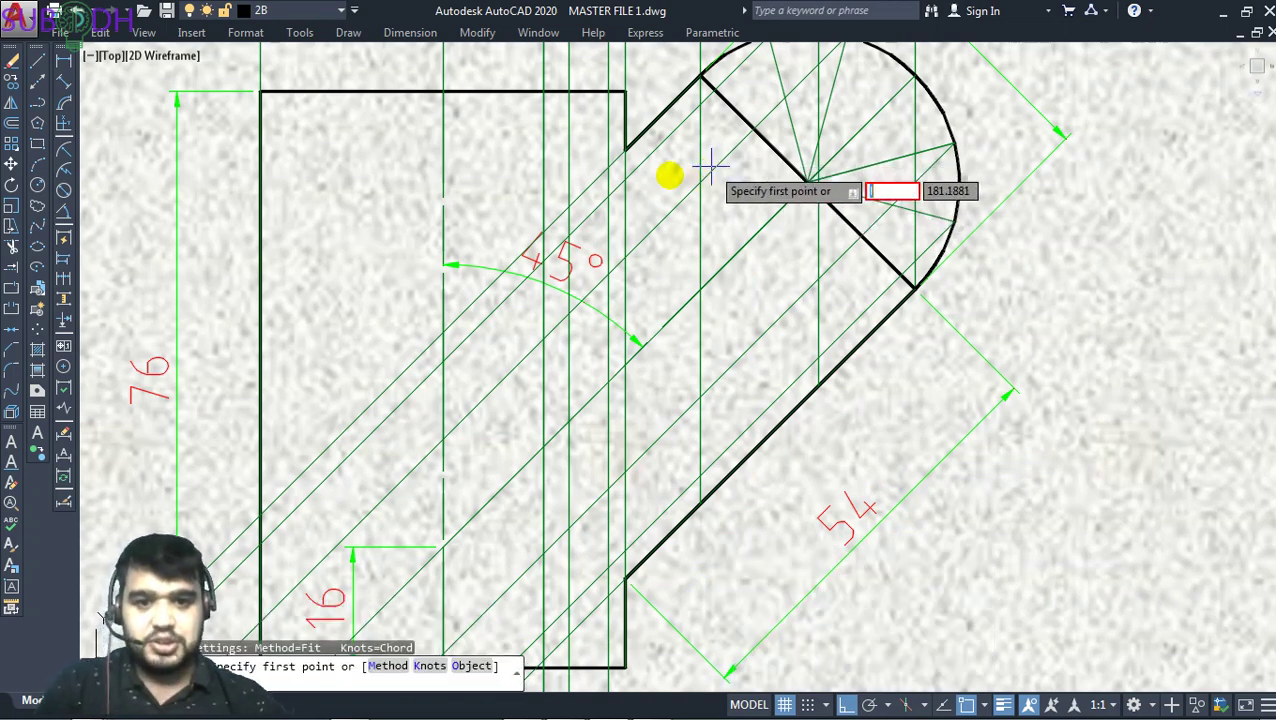
key("Escape")
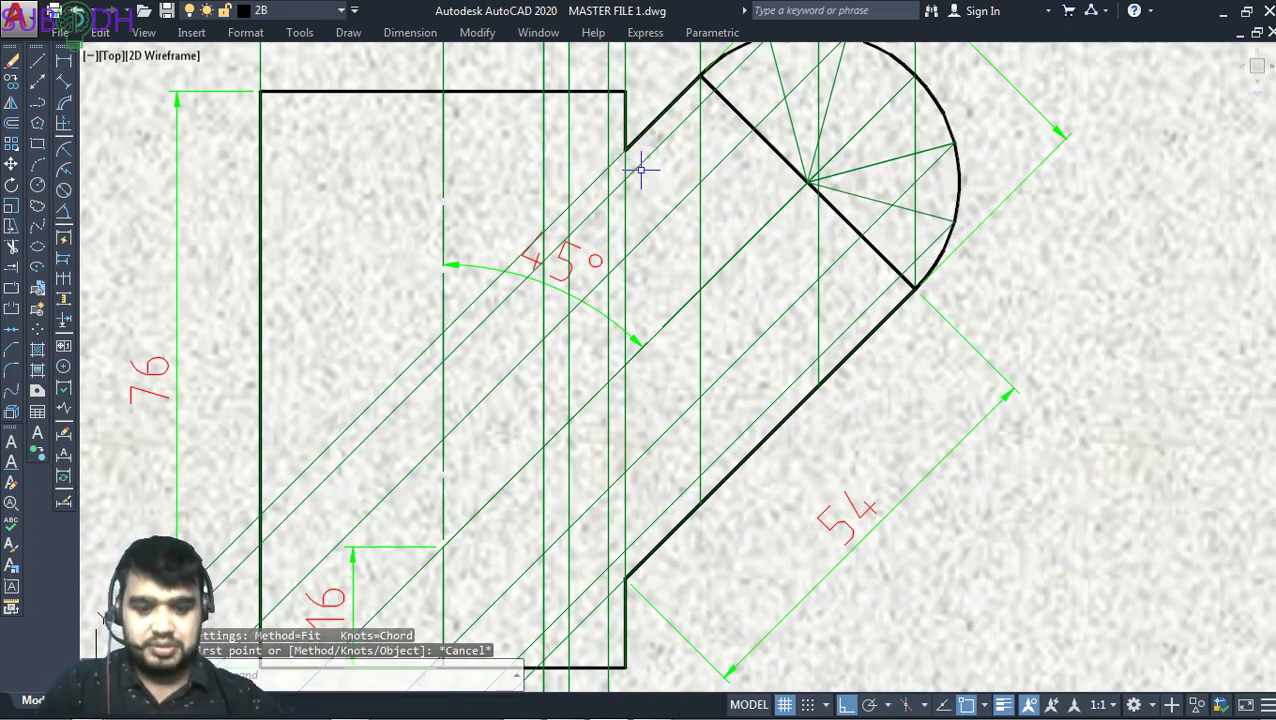
Draw a fit spline from the branch's upper corner on the cylinder's edge, through the matching ray intersections, to the branch's lower corner
type("spl")
key("Return")
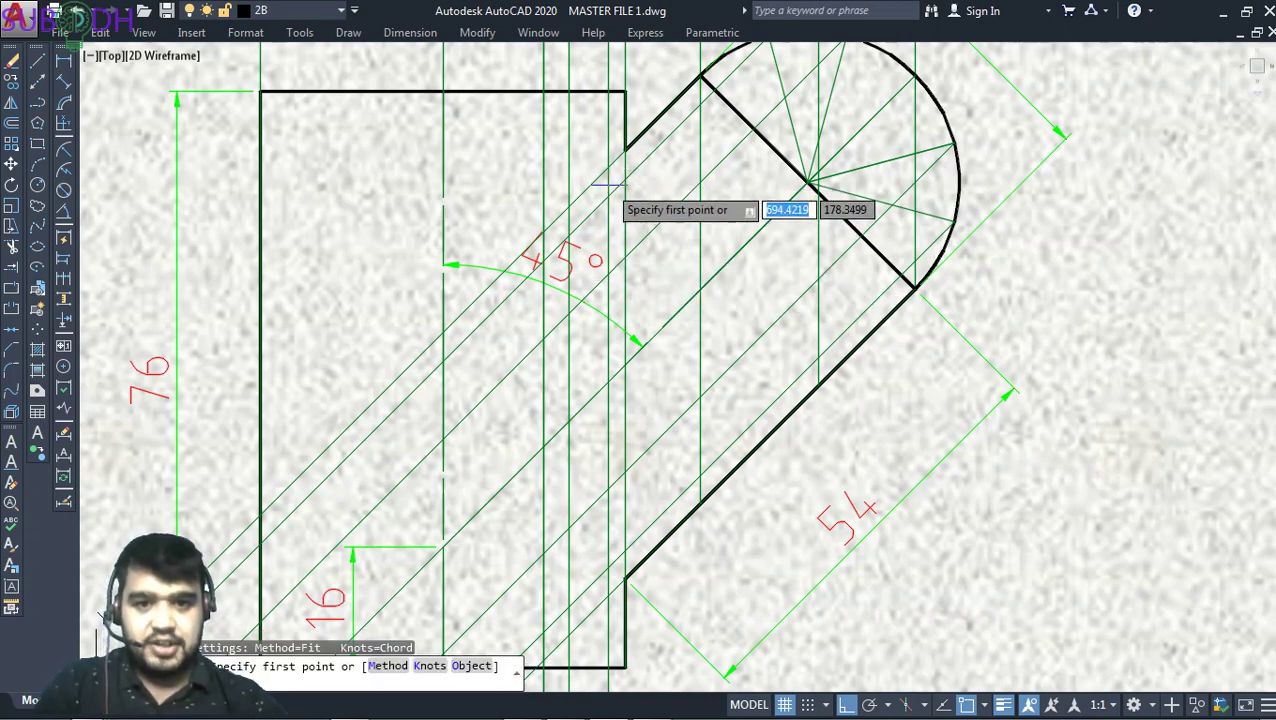
left_click(624, 150)
left_click(606, 197)
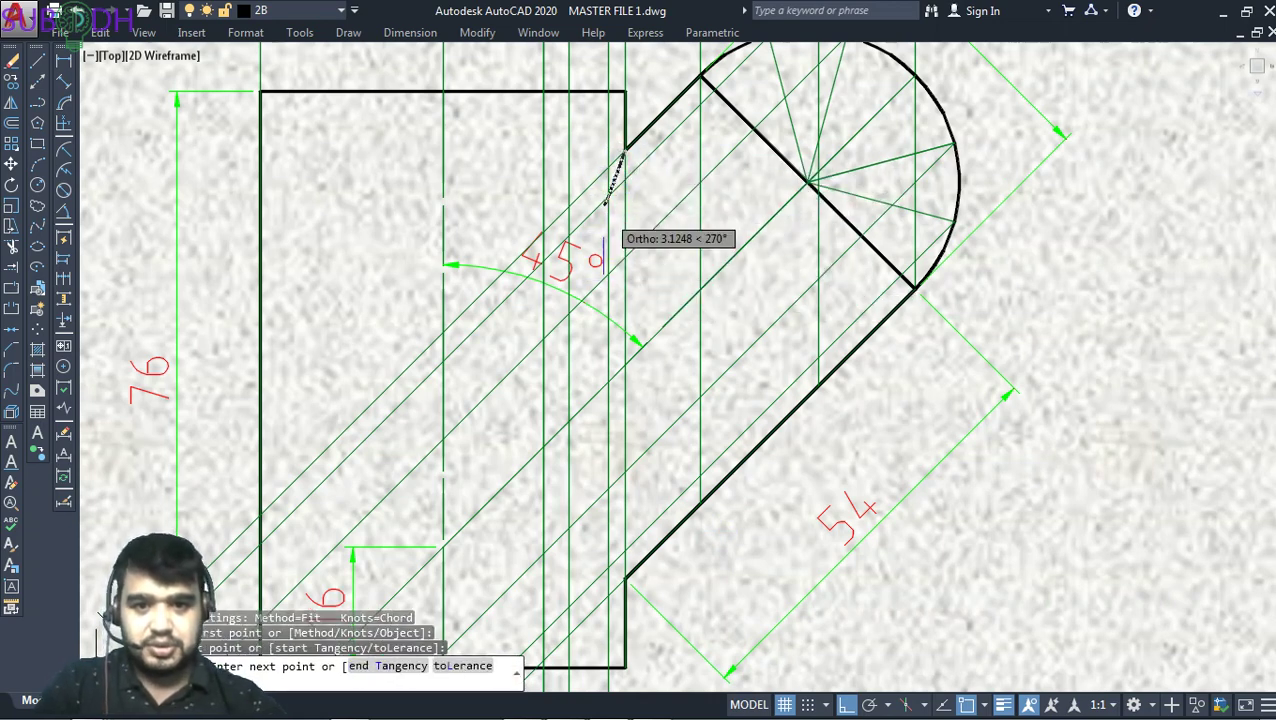
left_click(570, 307)
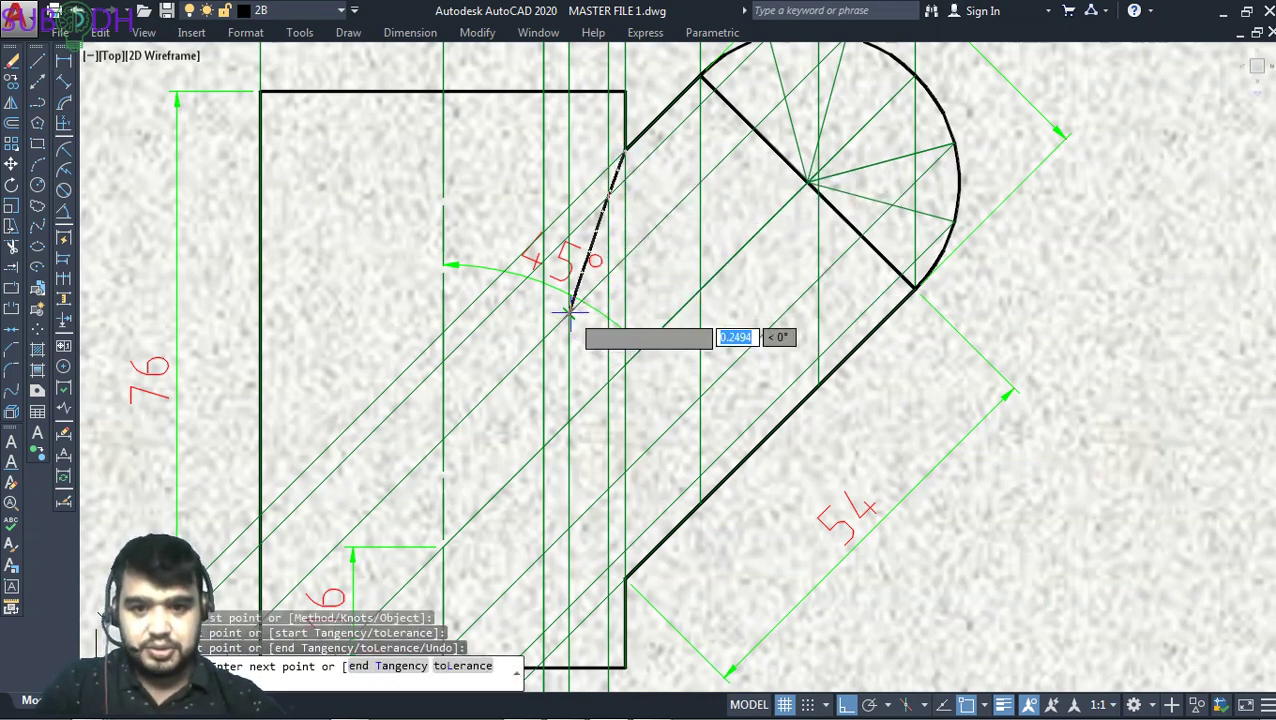
left_click(542, 452)
left_click(604, 562)
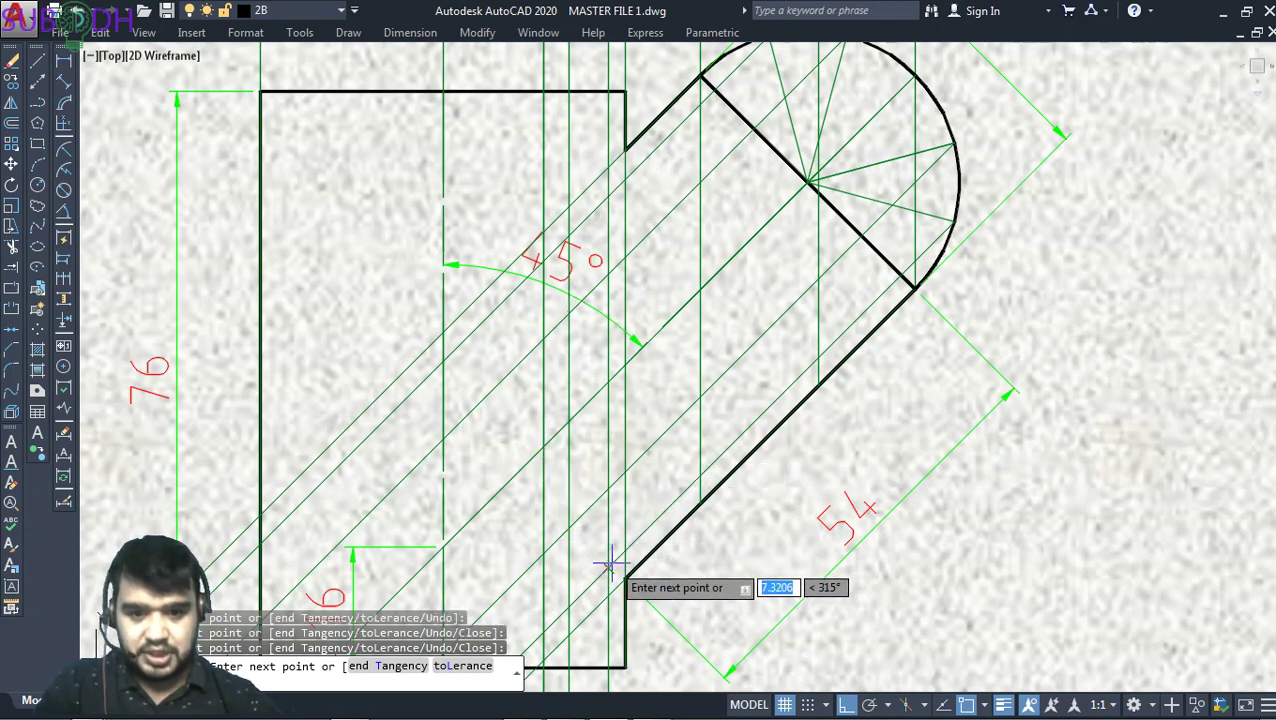
left_click(625, 574)
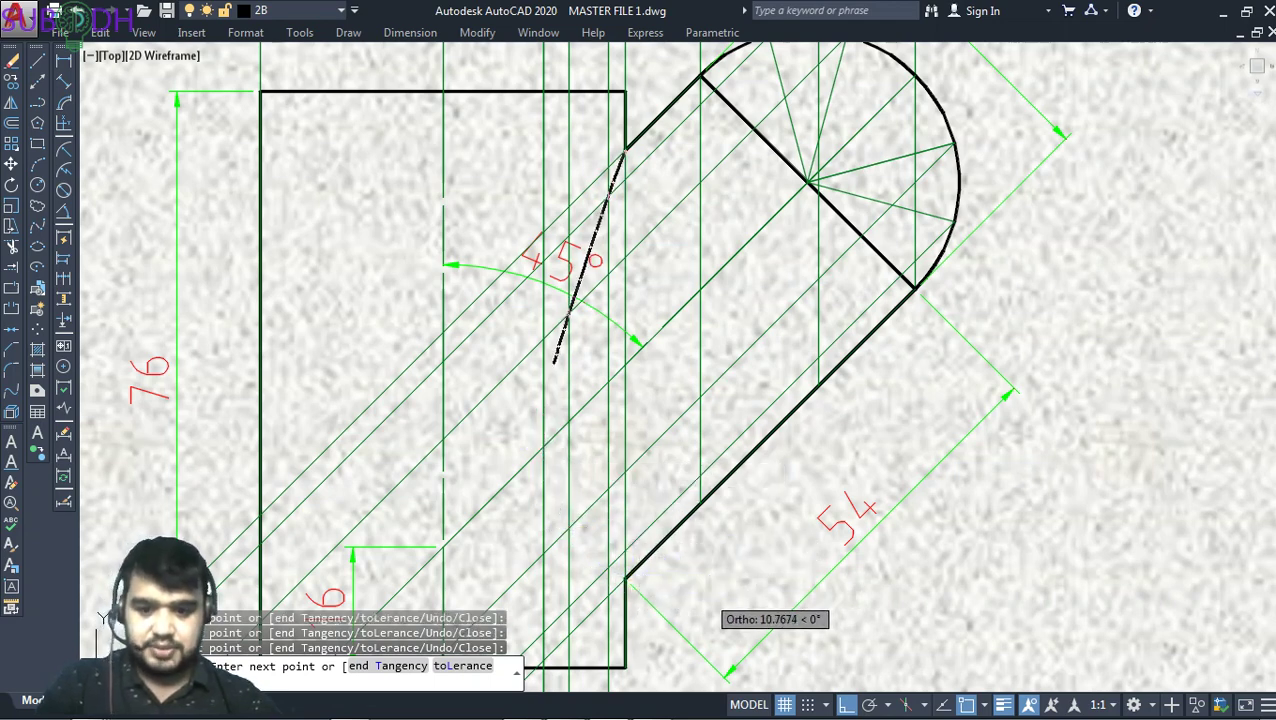
key("Return")
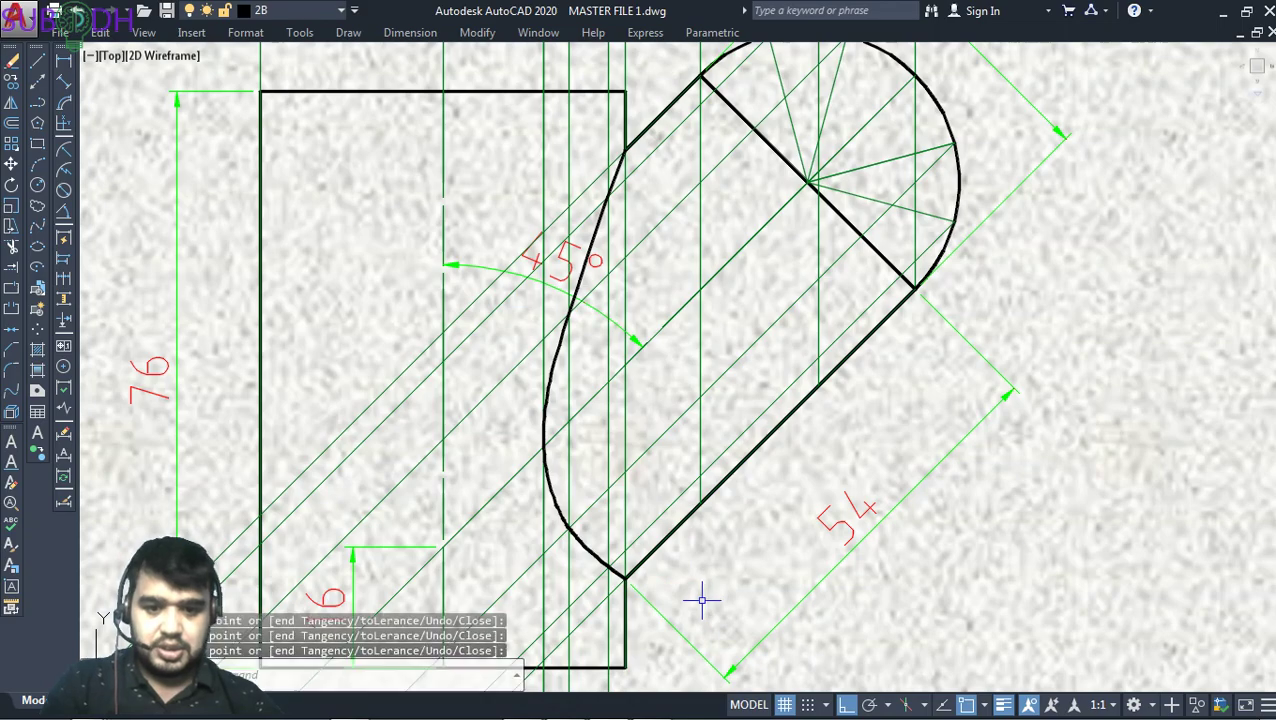
Compare the drawn cylinder views with the figure for question 5 in Question sets.pdf in Nitro Pro, and examine both views up close in AutoCAD
type("z")
key("Return")
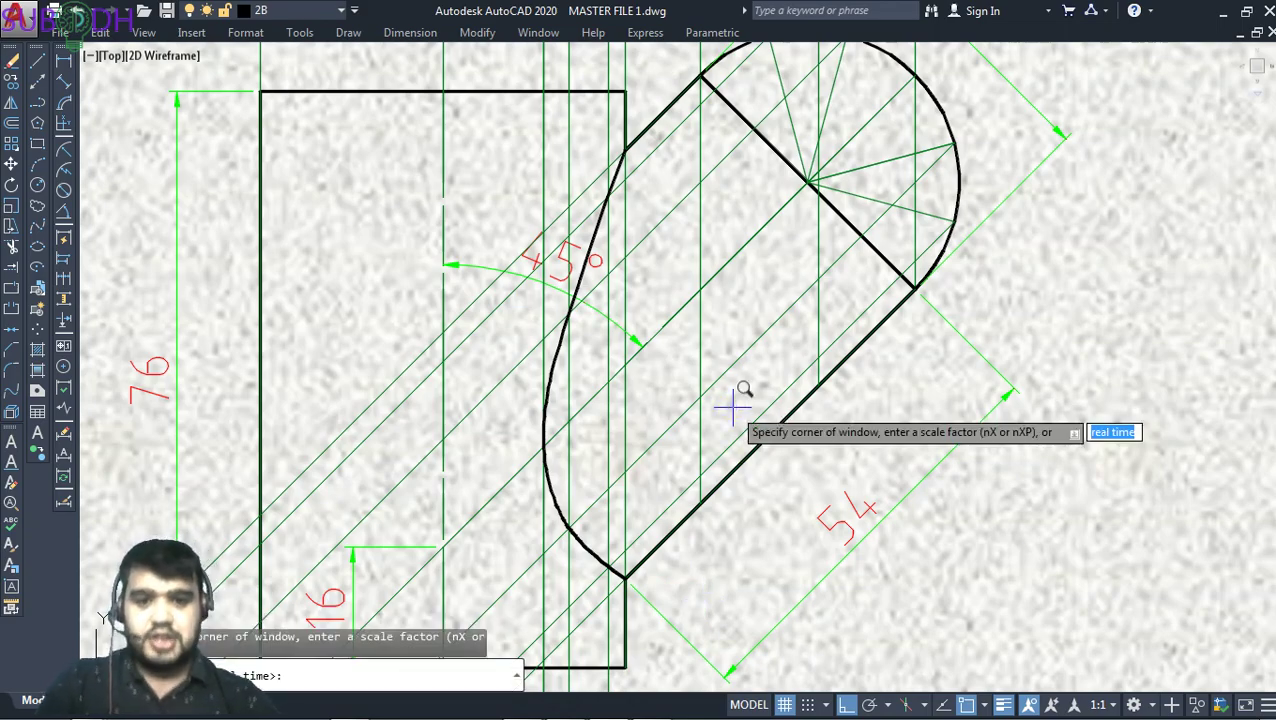
type("a")
key("Return")
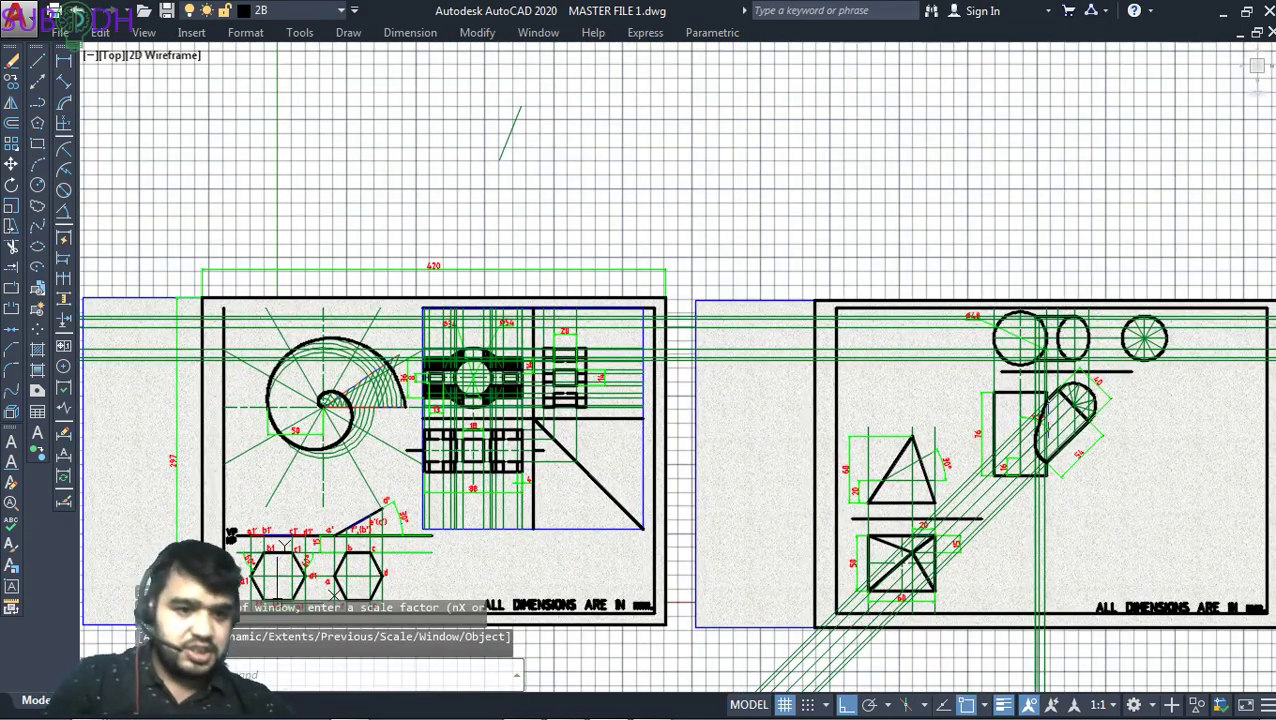
key("alt+Tab")
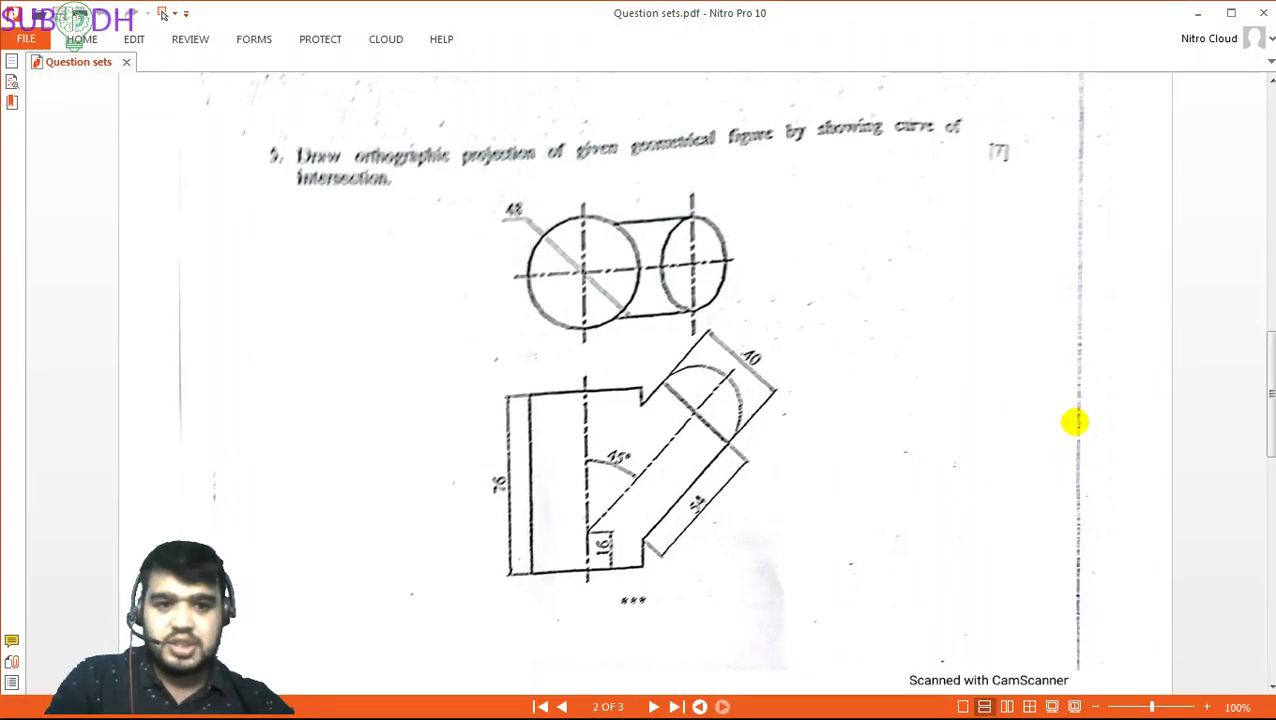
key("alt+Tab")
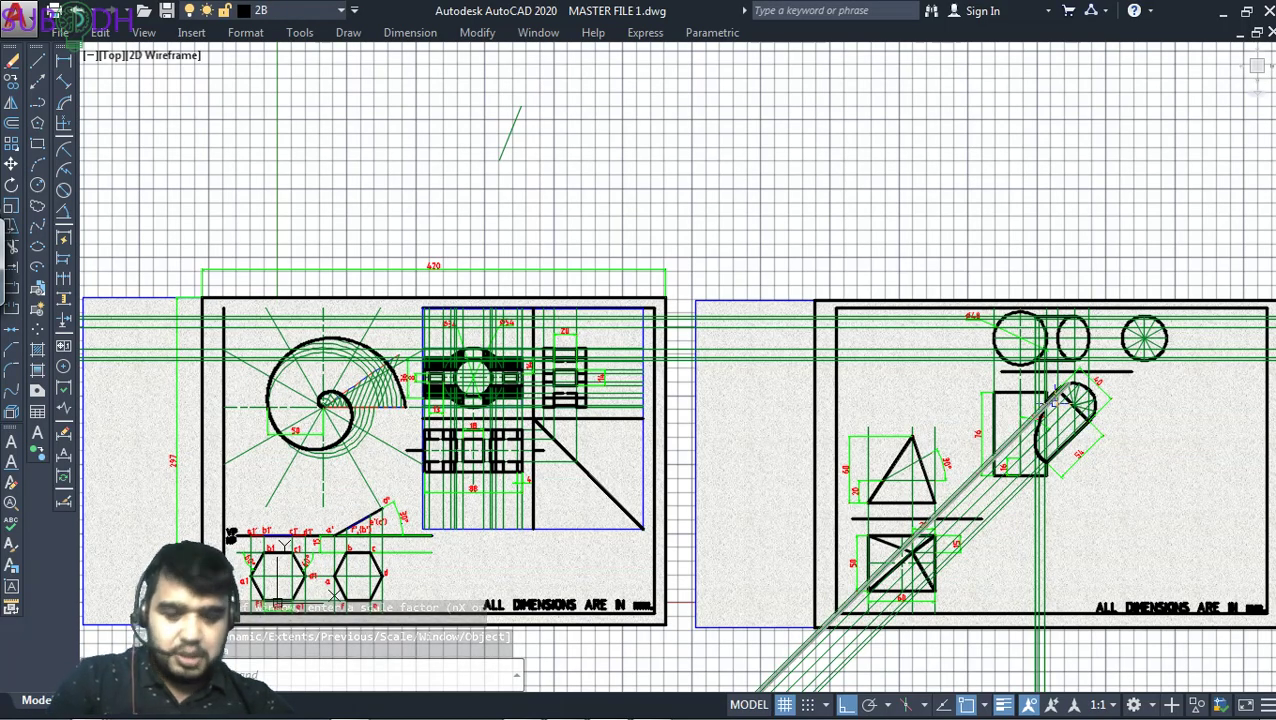
type("z")
key("Return")
left_click(940, 273)
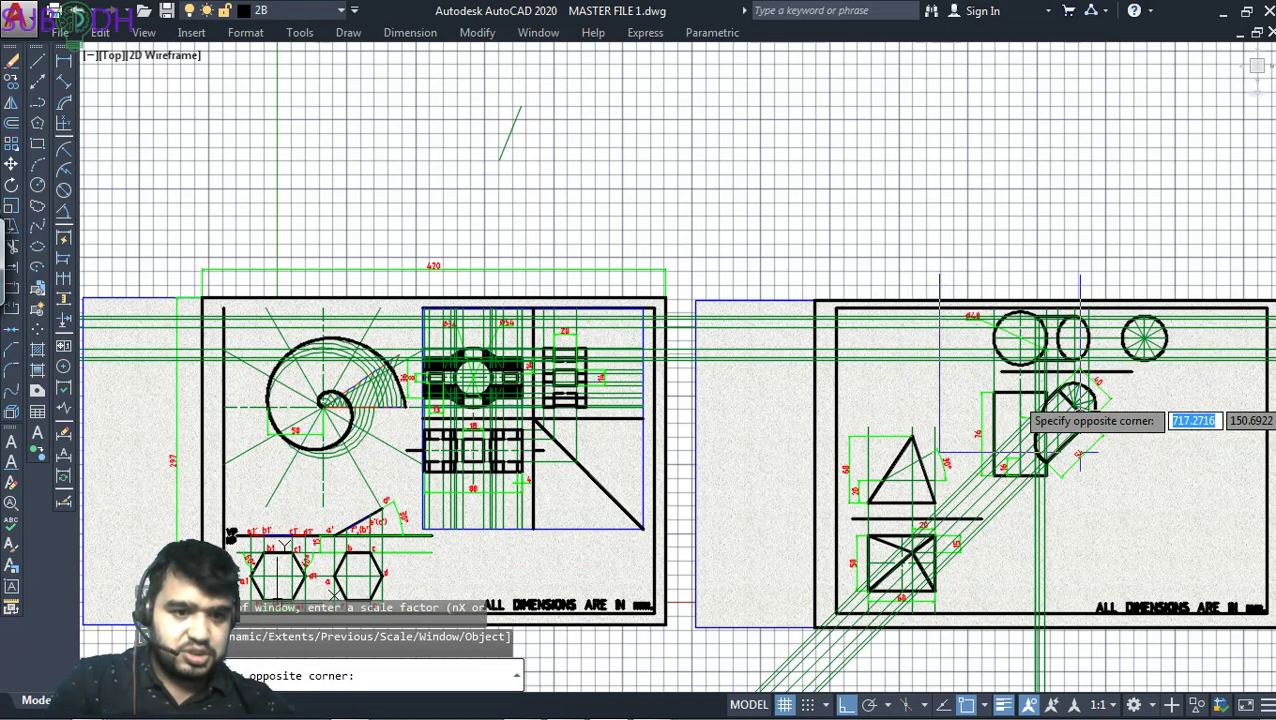
left_click(1225, 500)
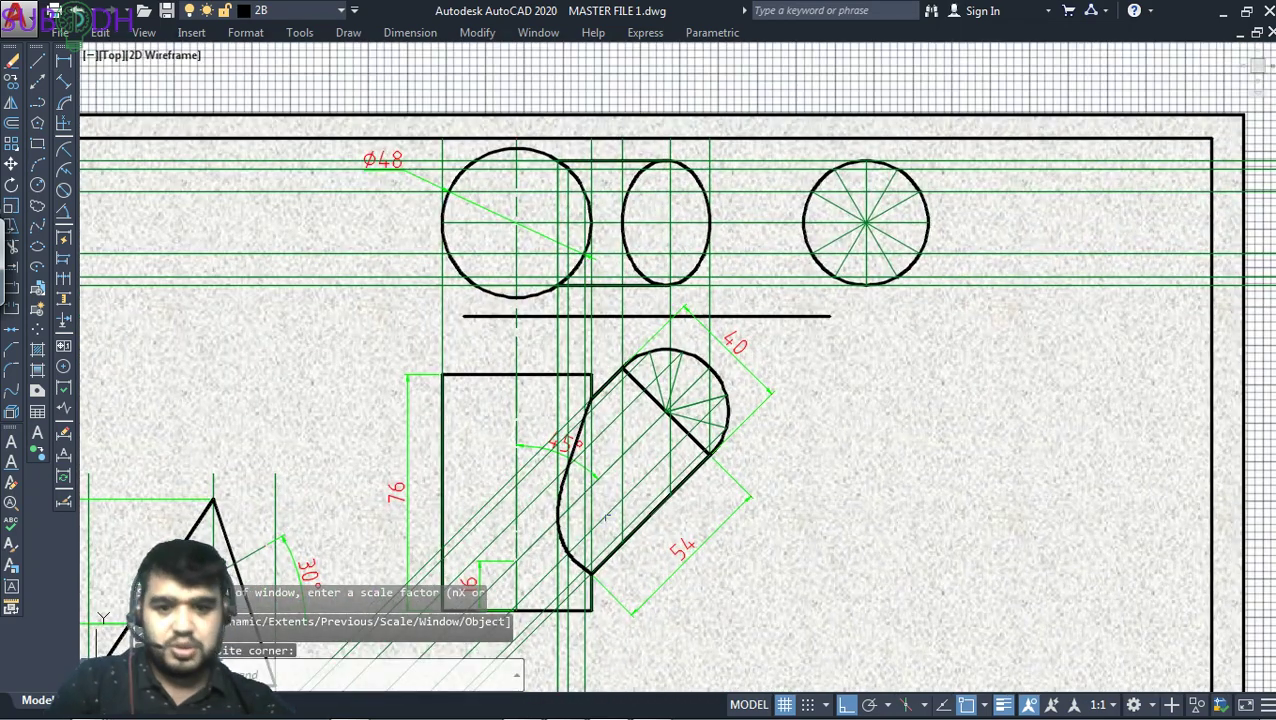
key("Escape")
key("Escape")
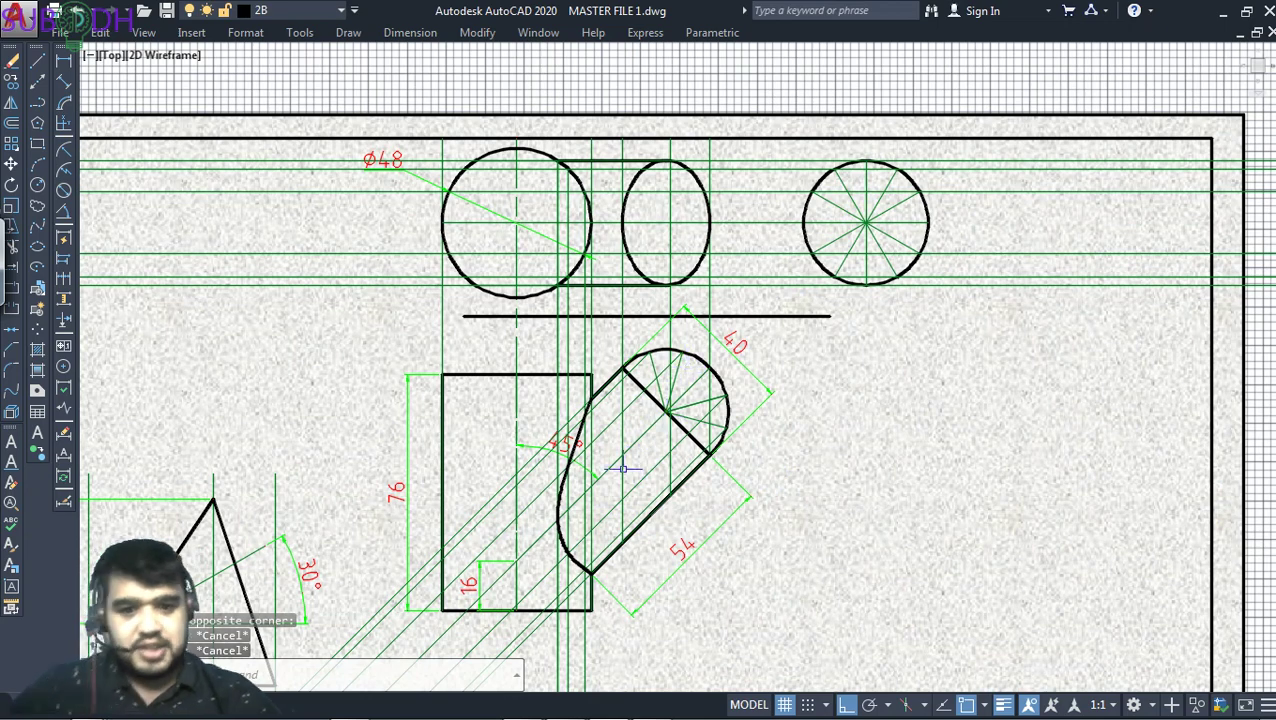
left_click(843, 196)
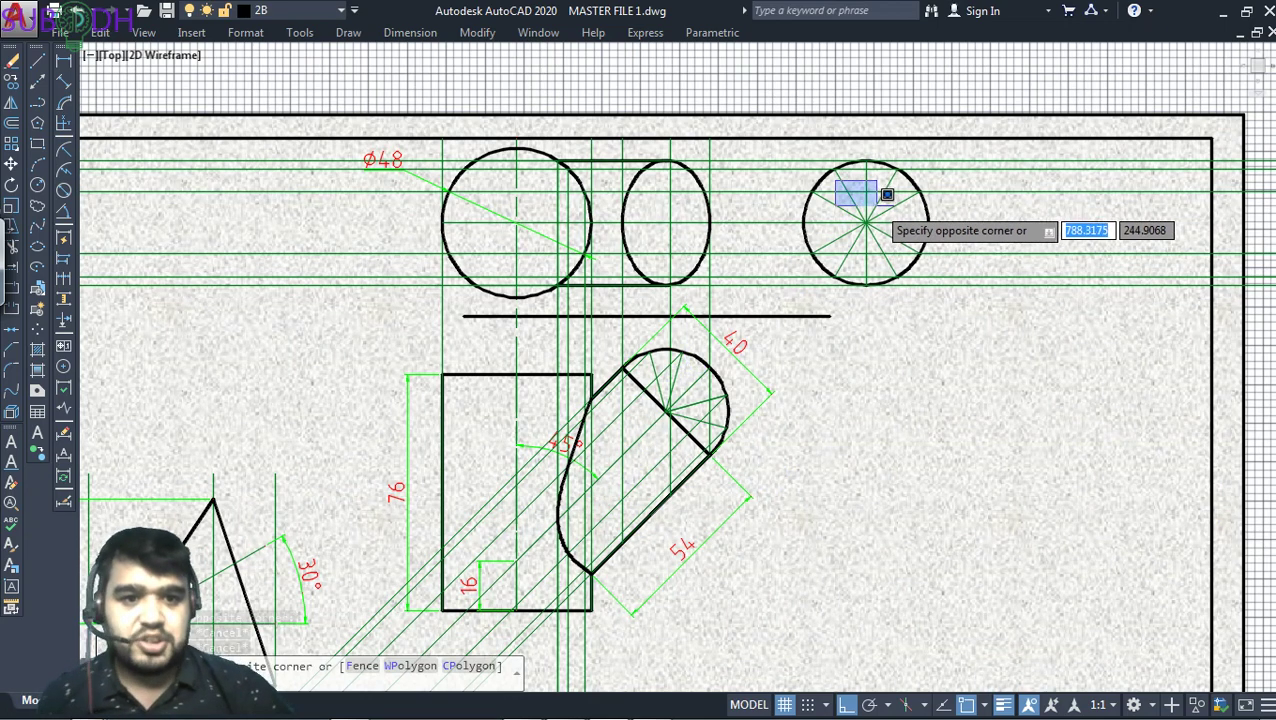
key("Escape")
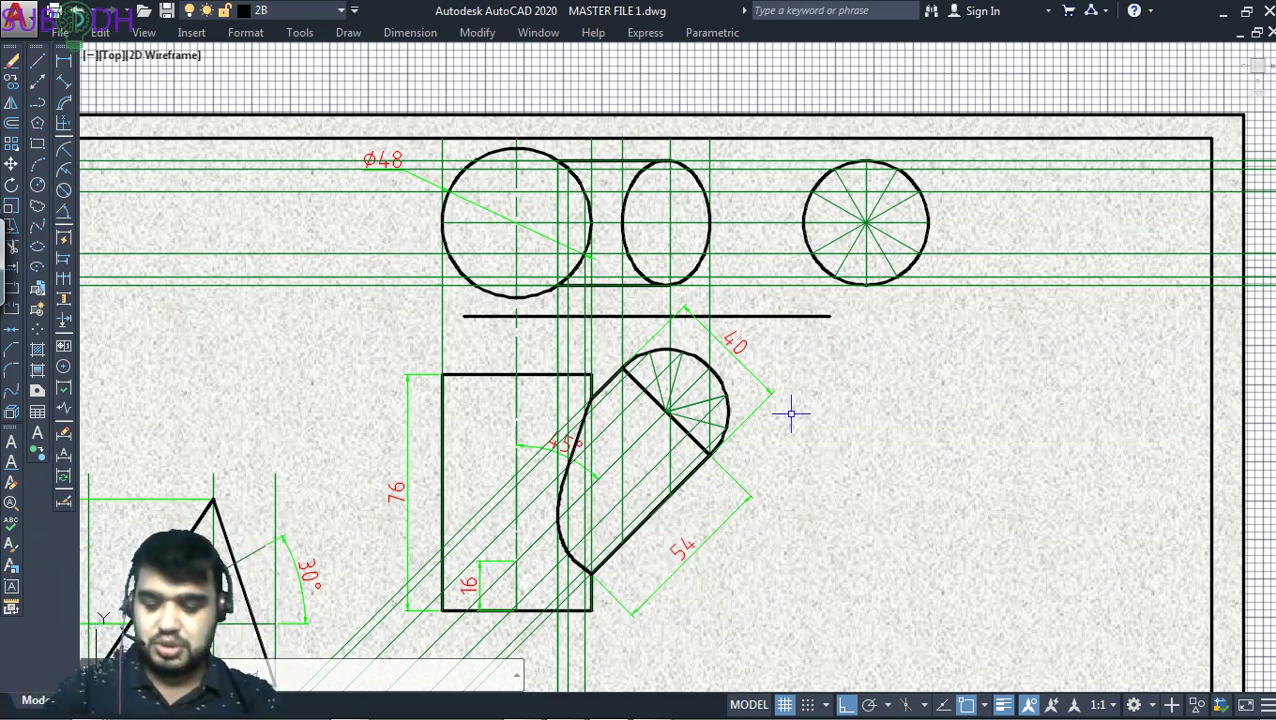
type("z")
key("Return")
scroll(794, 492, "down", 3)
type("a")
key("Return")
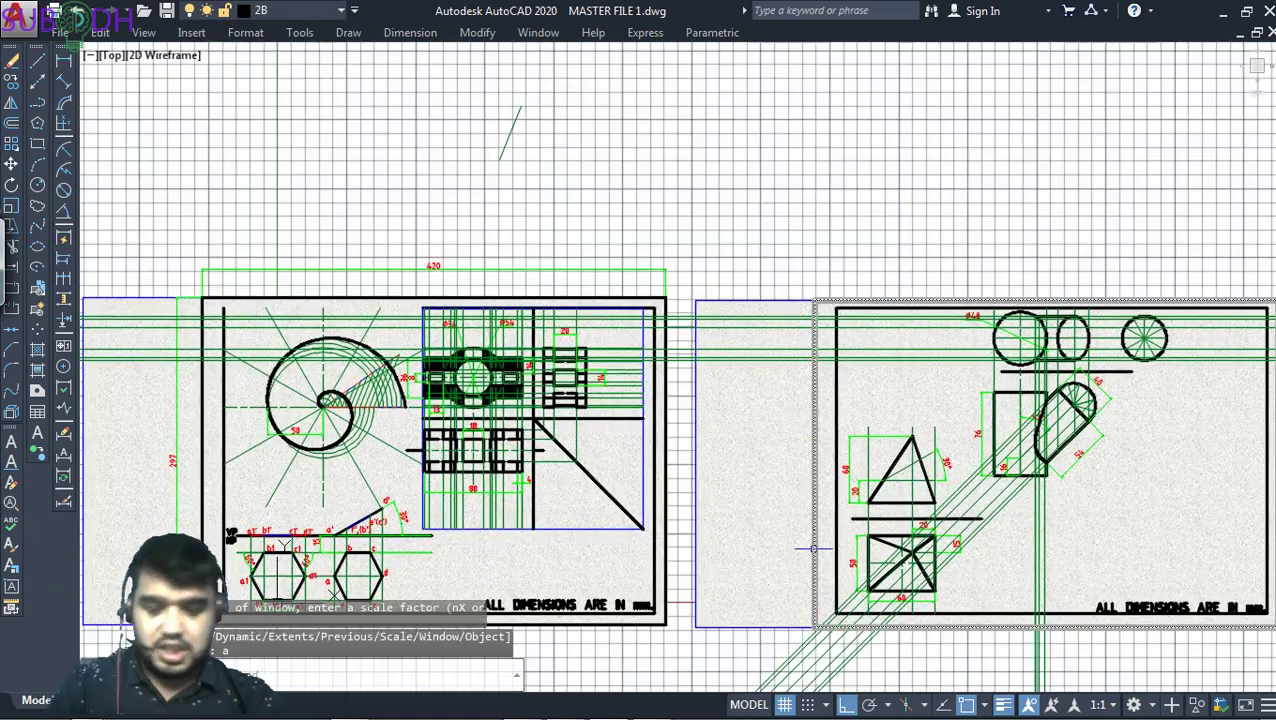
left_click(959, 461)
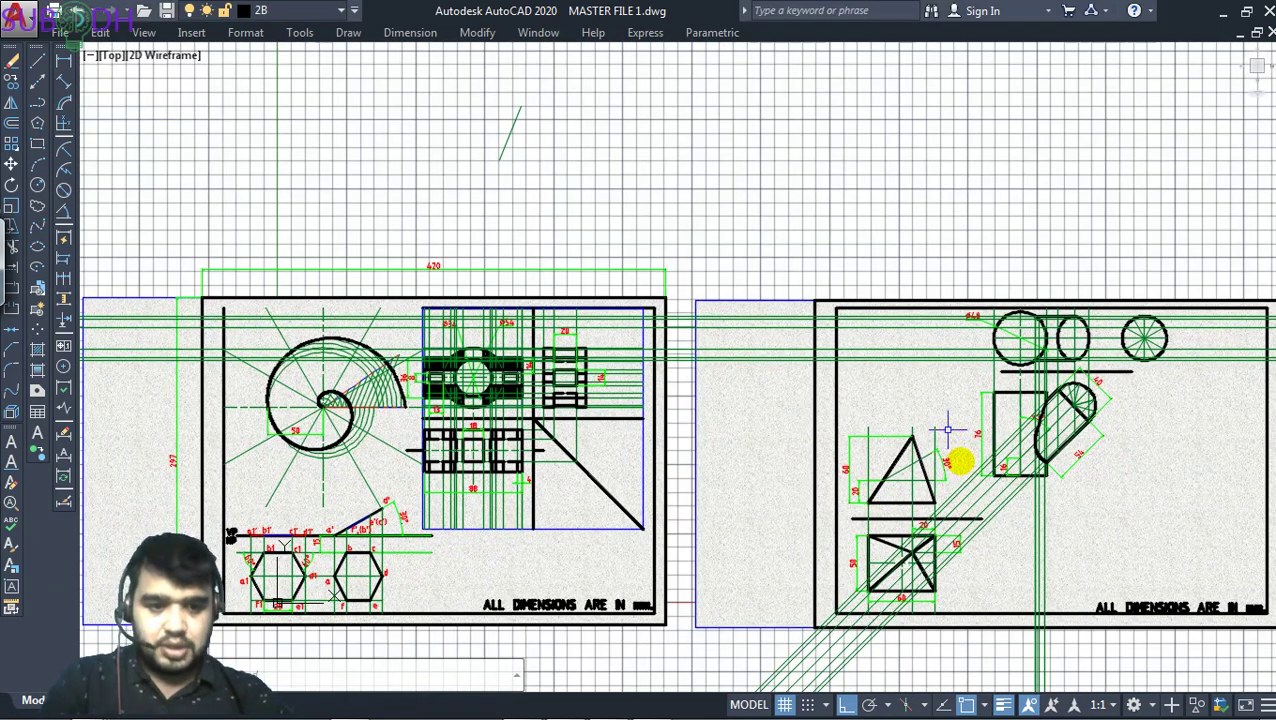